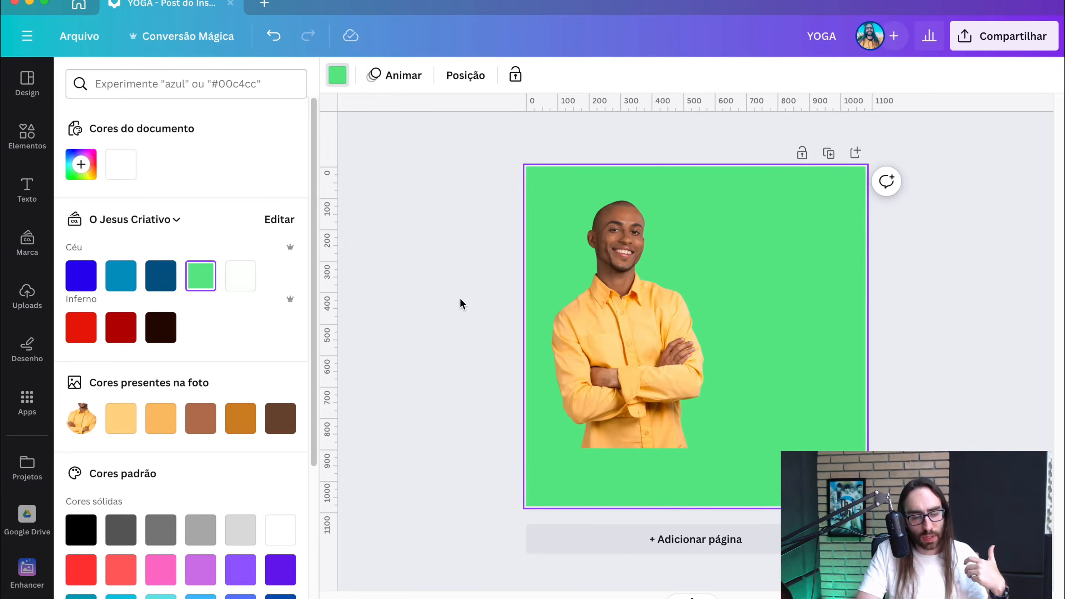
Add a text box with the default paragraph text and place it beside the man's chest, on the empty half of the post
click(459, 299)
click(646, 301)
key(t)
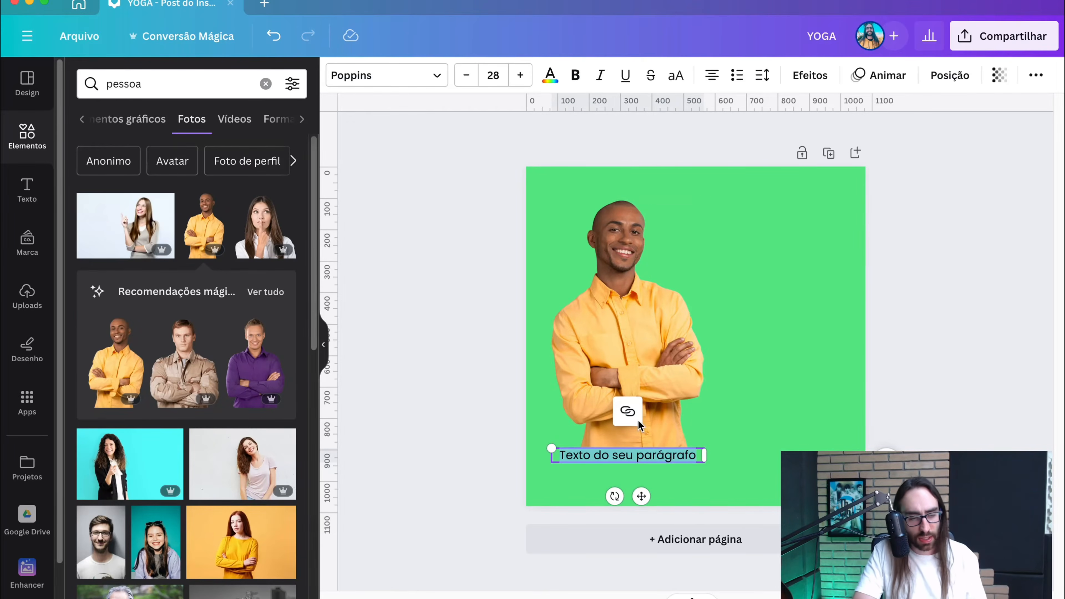
click(719, 478)
drag(691, 456, 800, 308)
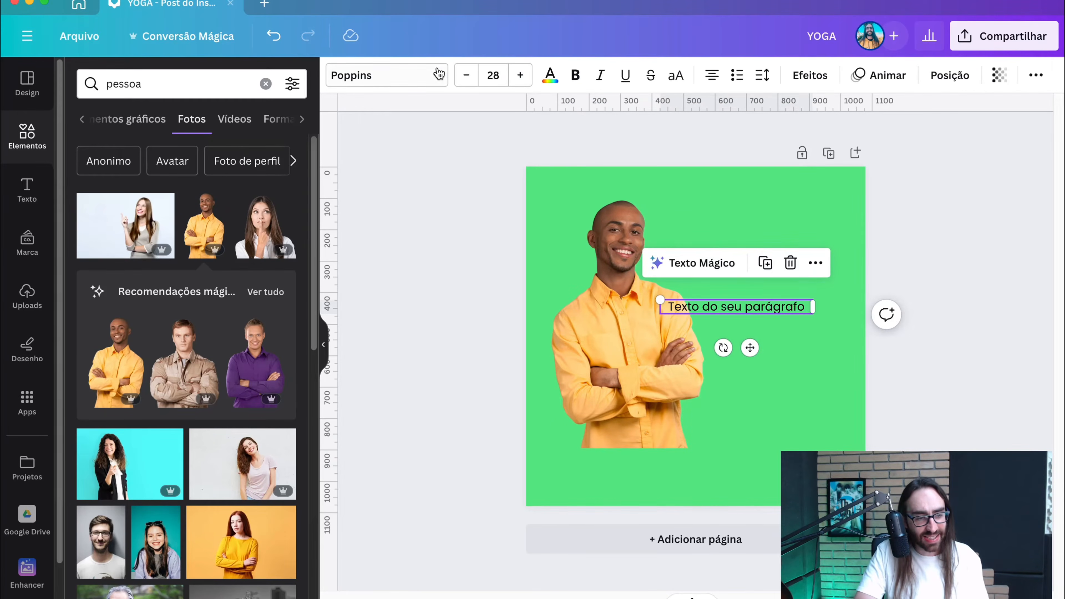
Set the text's font to Poppins ExtraBold and its colour to the brand palette's white
click(439, 74)
click(182, 563)
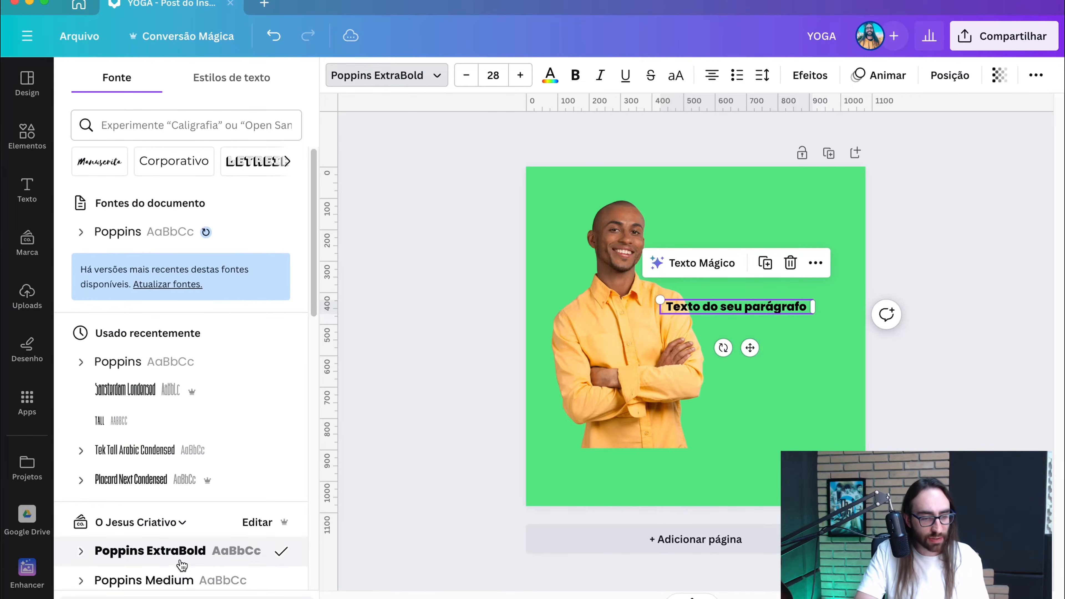
click(549, 75)
click(240, 276)
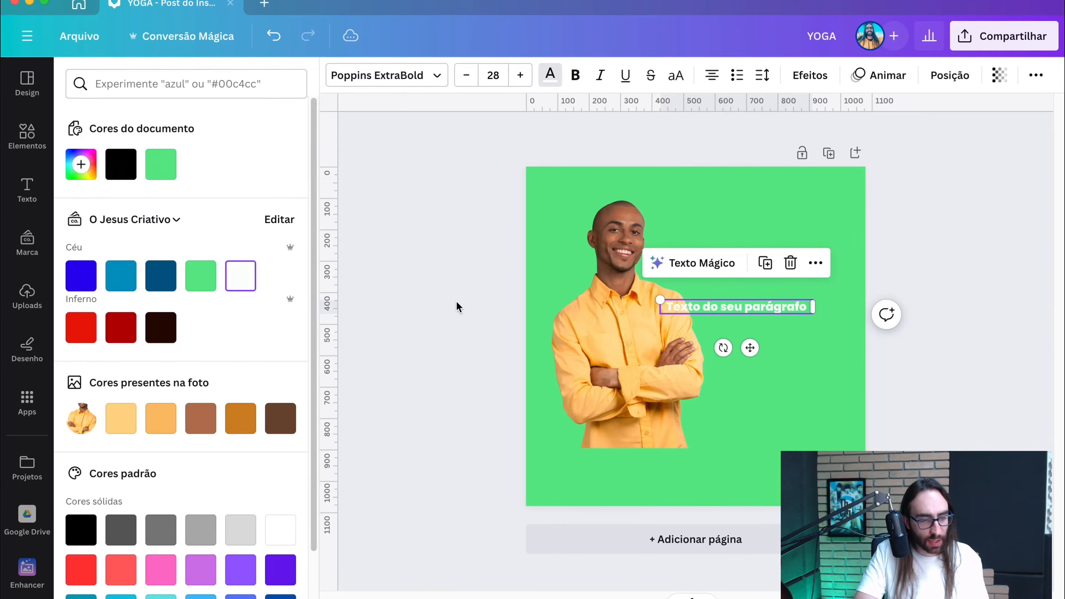
Narrow the text box so it wraps onto two lines, enlarge it to size 49 and place it beside the man's head and shoulder
drag(659, 306, 725, 306)
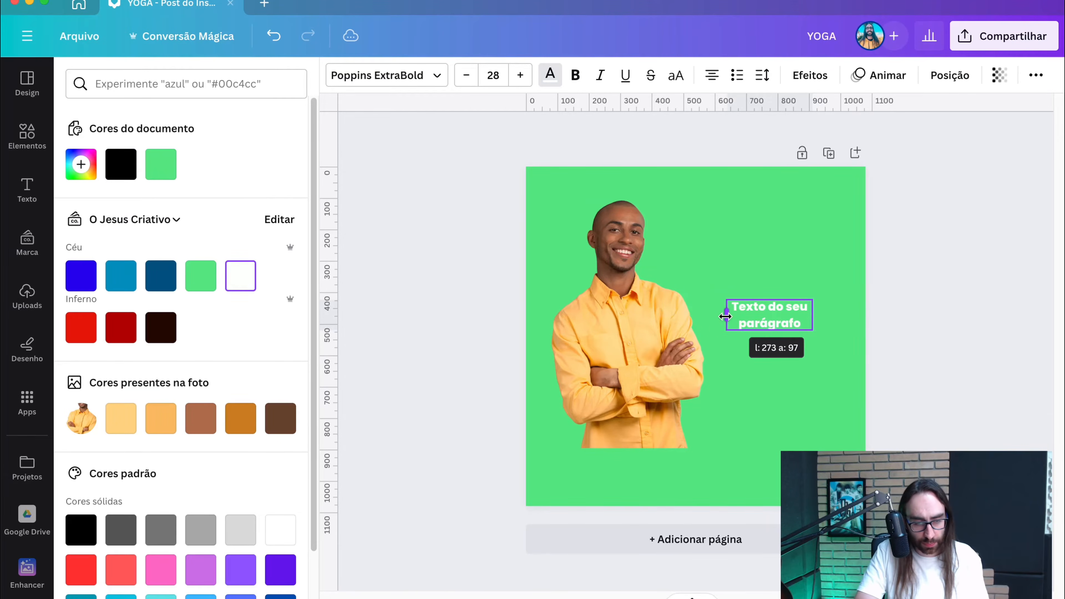
drag(813, 332, 807, 286)
click(963, 303)
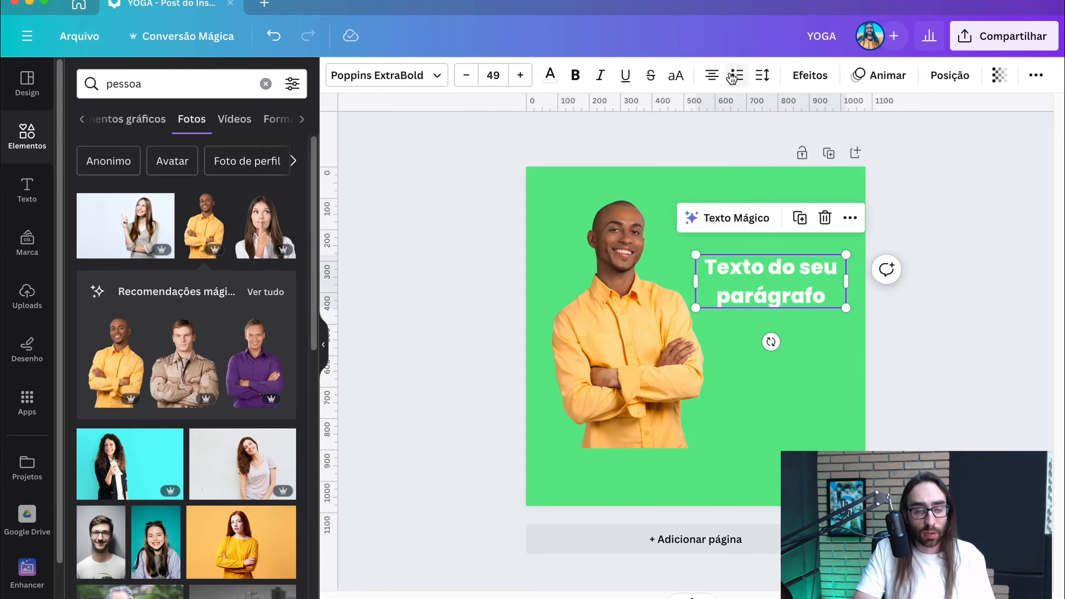
Slightly increase the text's letter spacing and tighten its line spacing below 1.4
click(762, 76)
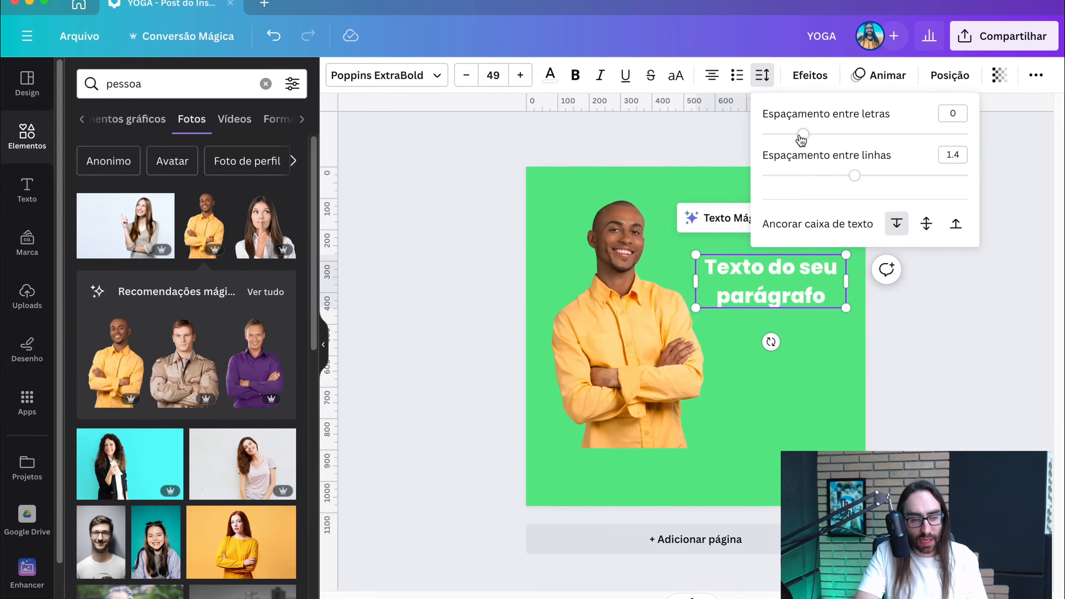
mouse_move(801, 140)
mouse_down()
mouse_move(766, 139)
mouse_move(813, 152)
mouse_up()
drag(863, 180, 825, 181)
click(946, 388)
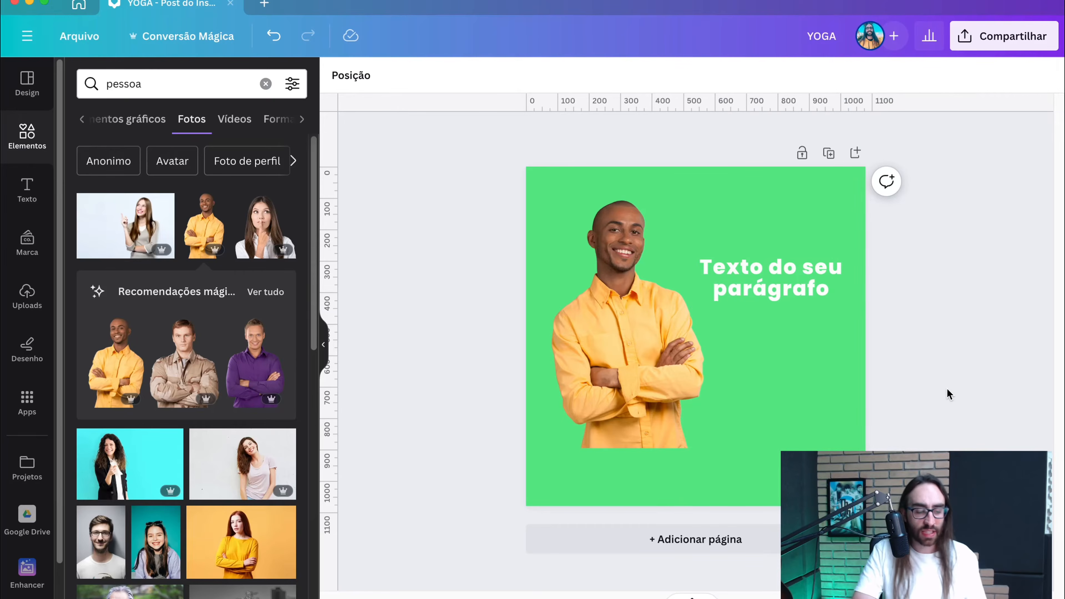
scroll(689, 432, up, 3)
scroll(689, 435, up, 3)
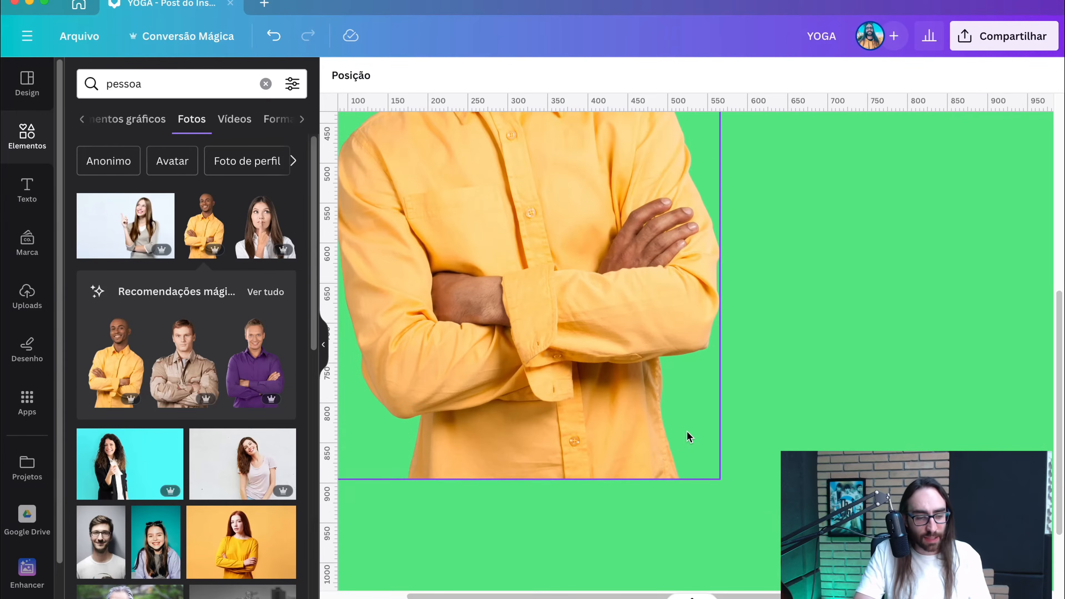
scroll(493, 458, down, 2)
scroll(492, 462, left, 1)
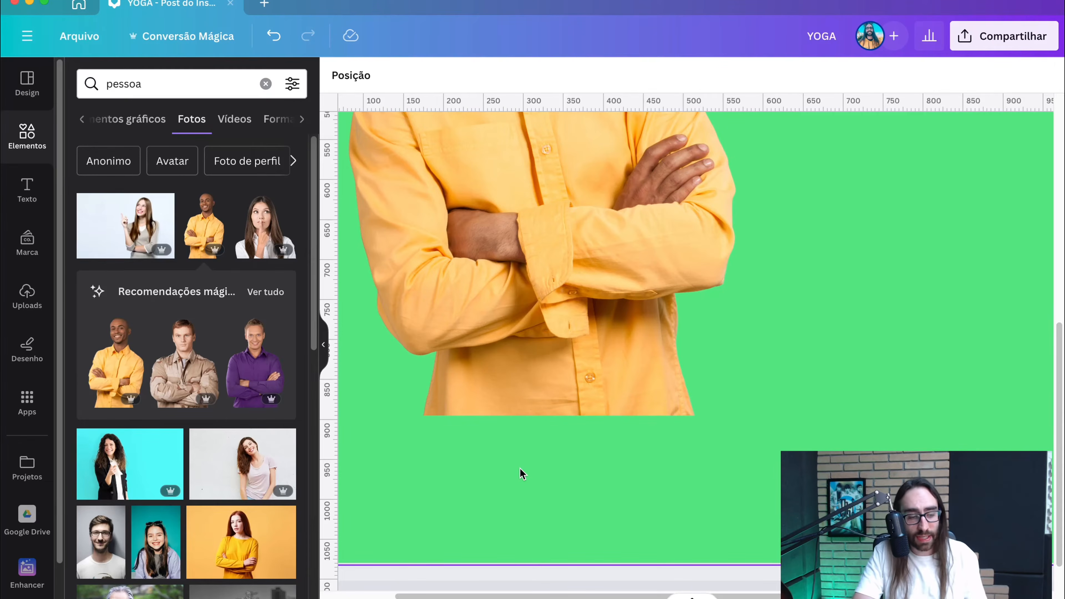
scroll(520, 467, down, 5)
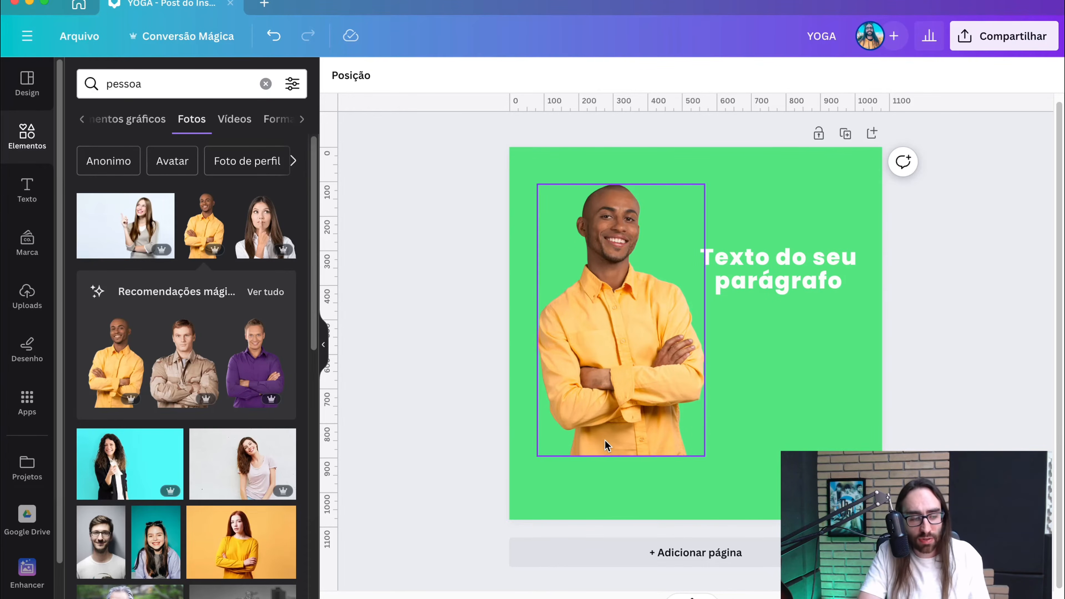
Search the elements for "gradiente" and show only the graphic elements
double_click(126, 83)
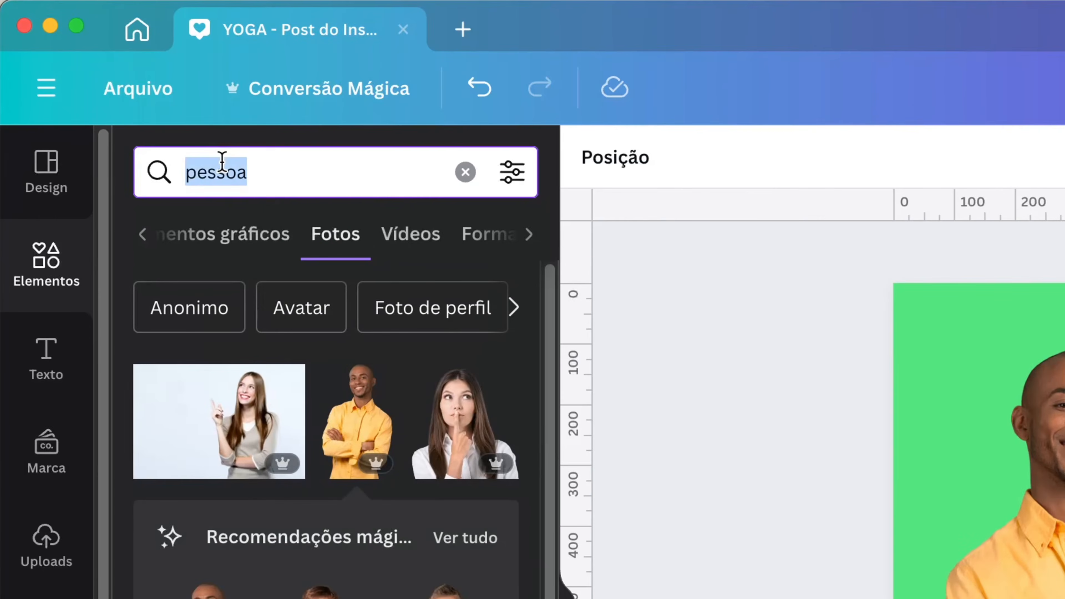
text(gradiente)
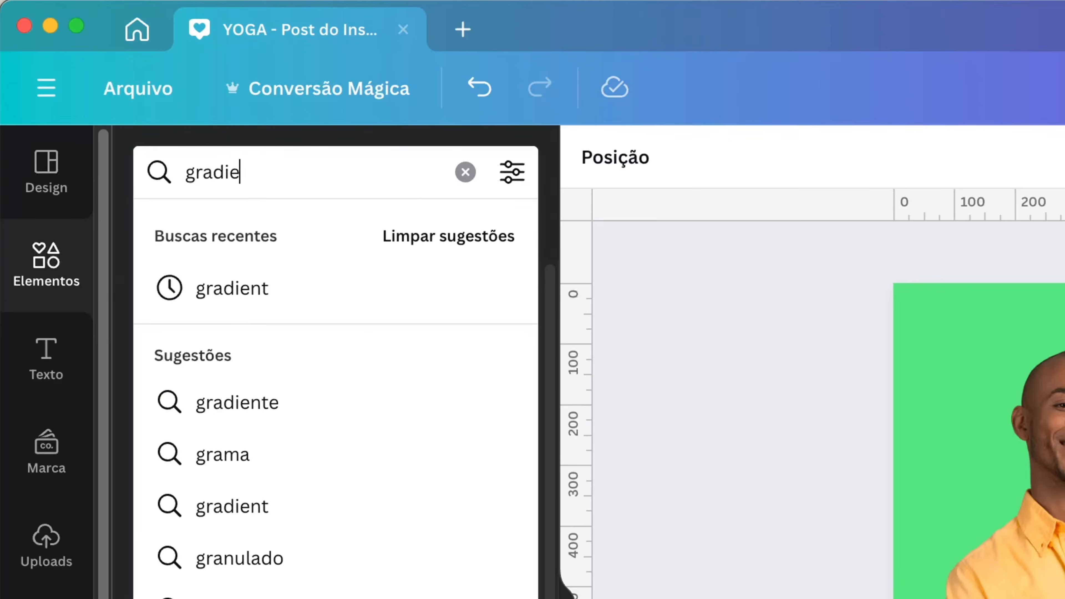
key(Return)
click(234, 237)
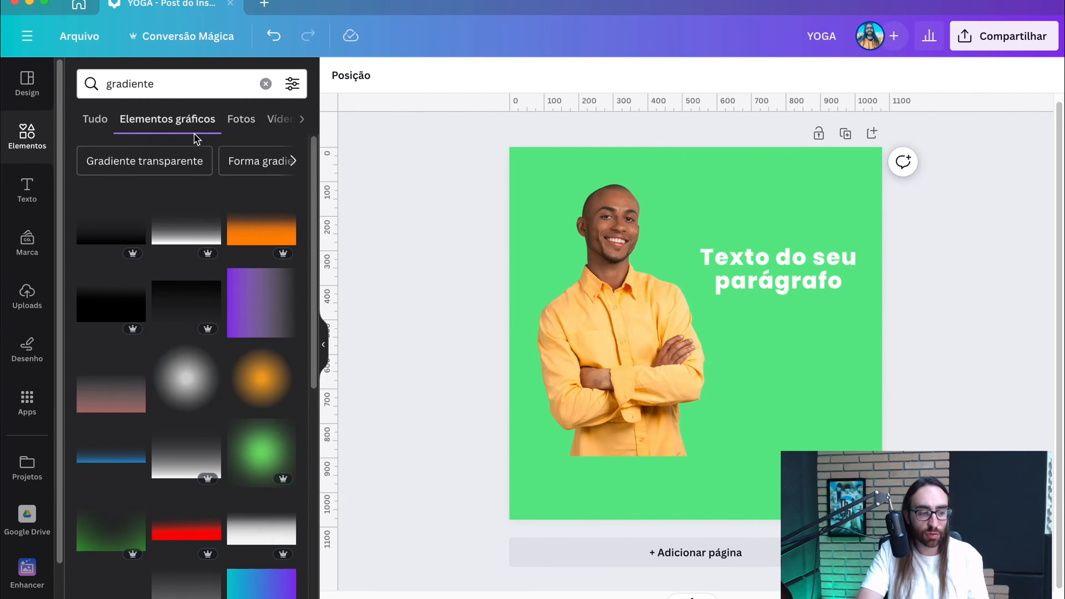
click(126, 232)
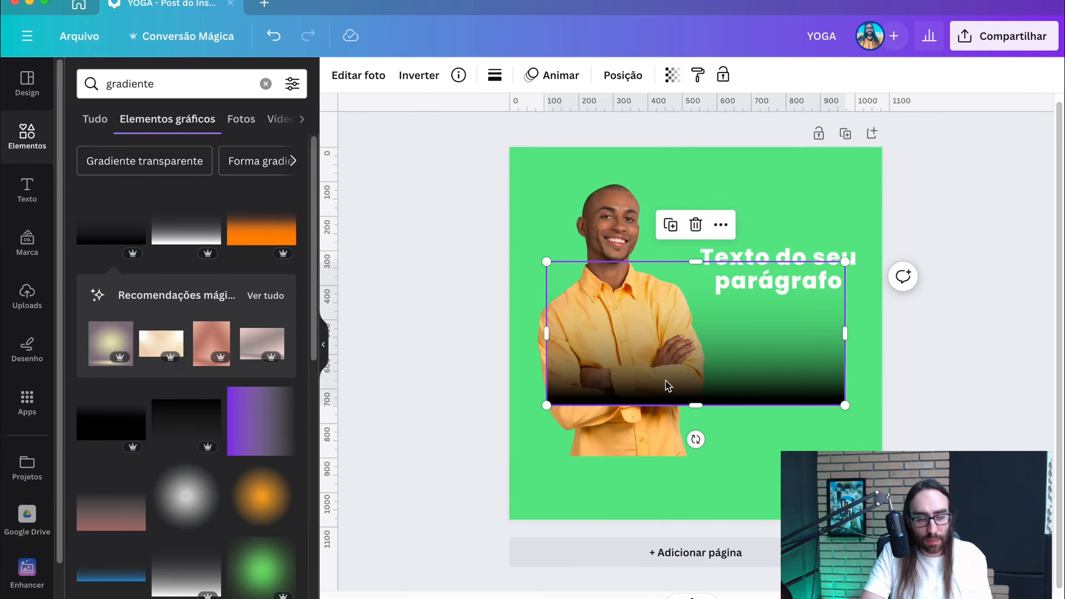
drag(738, 350, 759, 381)
key(Delete)
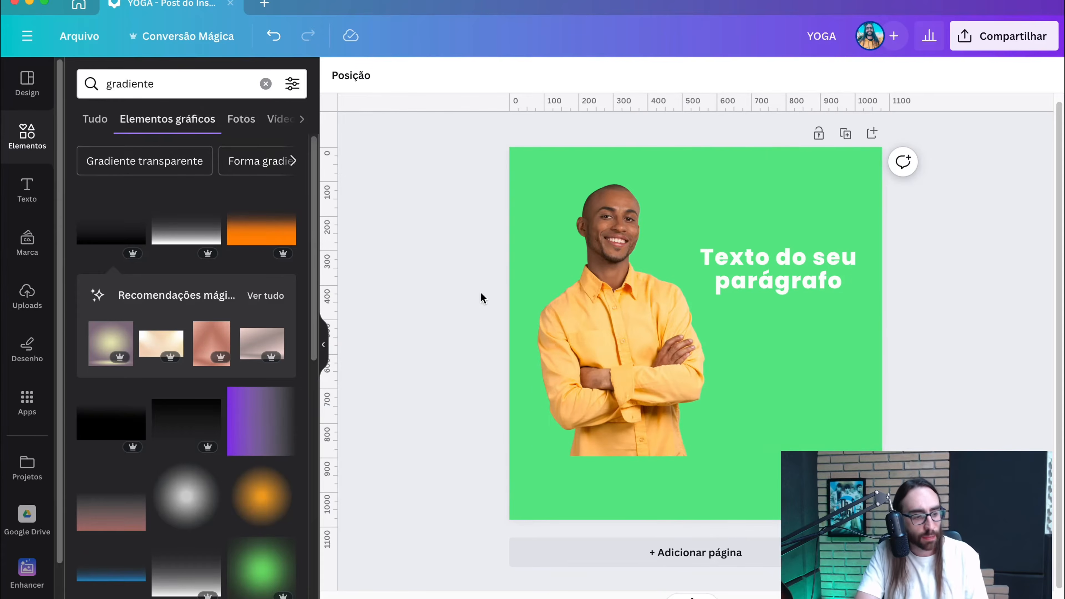
Insert the short black fade-to-transparent gradient and fit it over the photo's cut-off lower edge, slightly wider than the man
scroll(253, 344, down, 3)
scroll(150, 369, down, 3)
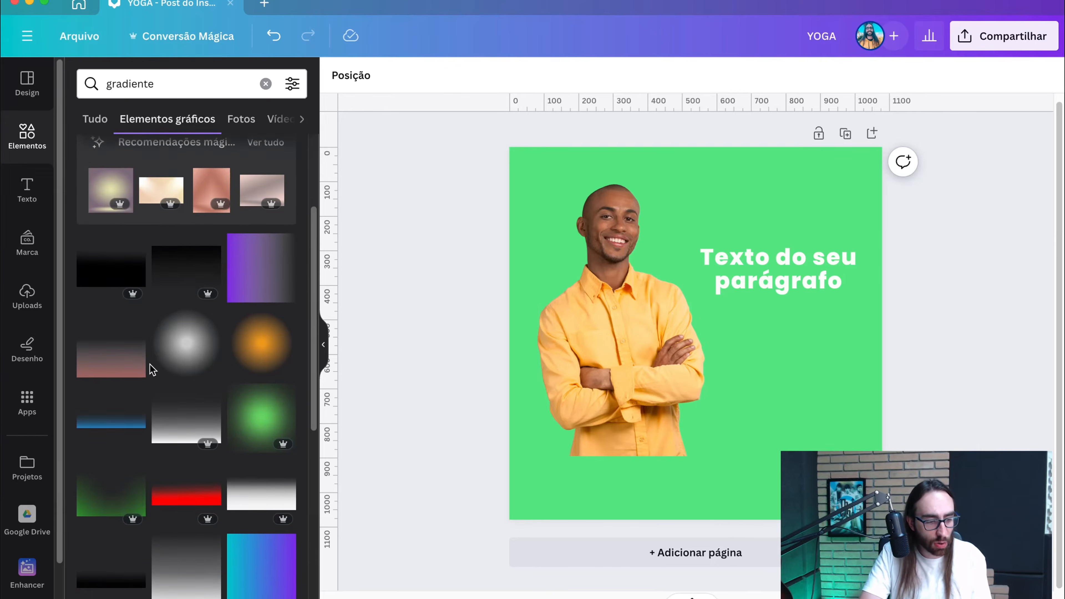
scroll(194, 452, down, 5)
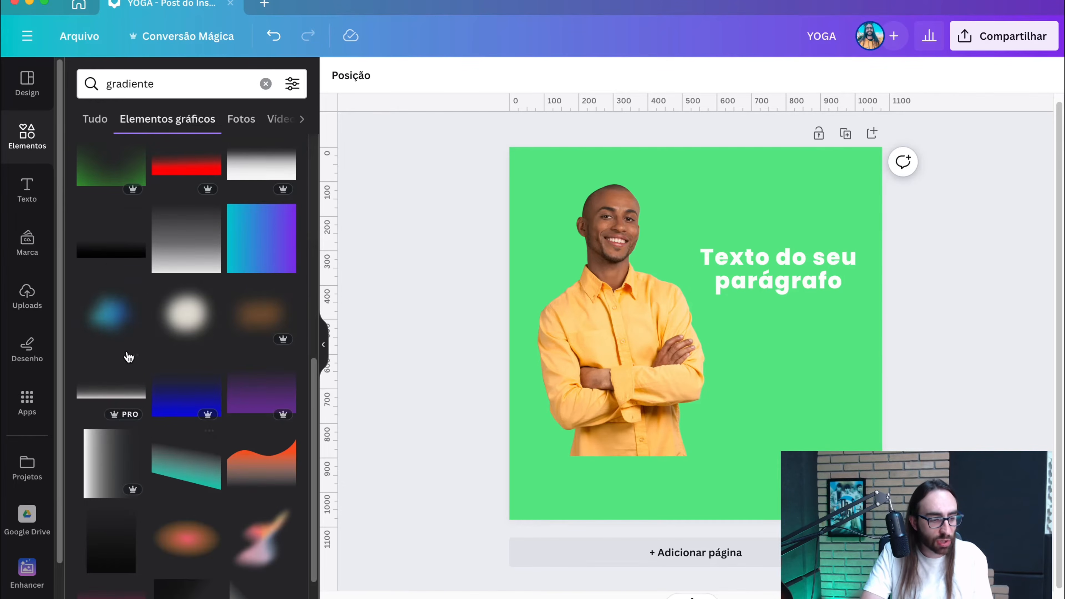
click(133, 223)
drag(718, 347, 658, 430)
drag(700, 376, 732, 364)
drag(677, 425, 659, 425)
click(764, 511)
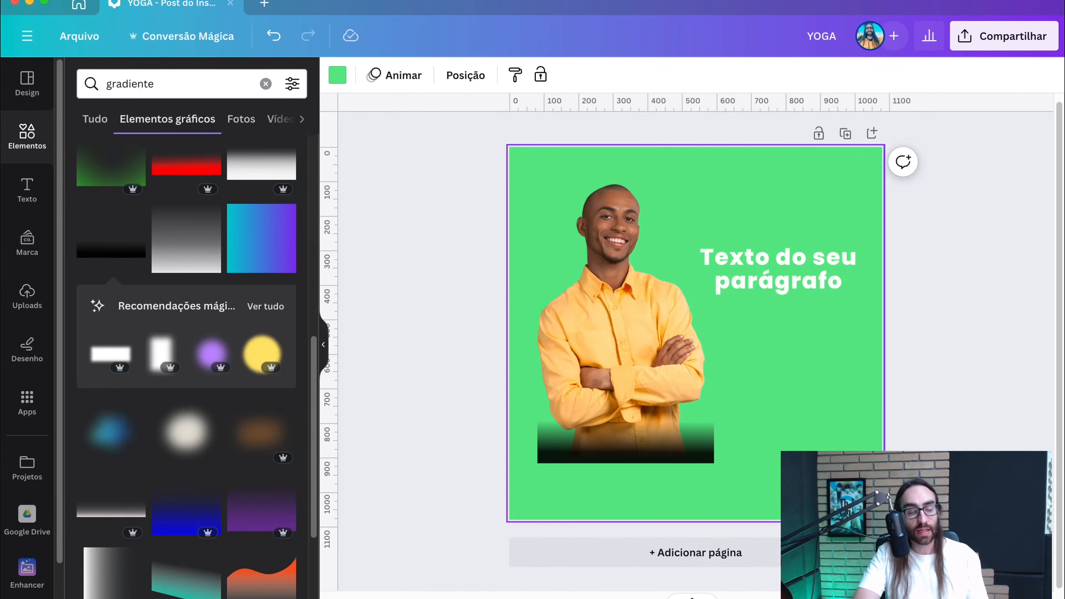
Apply the Duotone effect with the Cereja preset to the black gradient
click(695, 453)
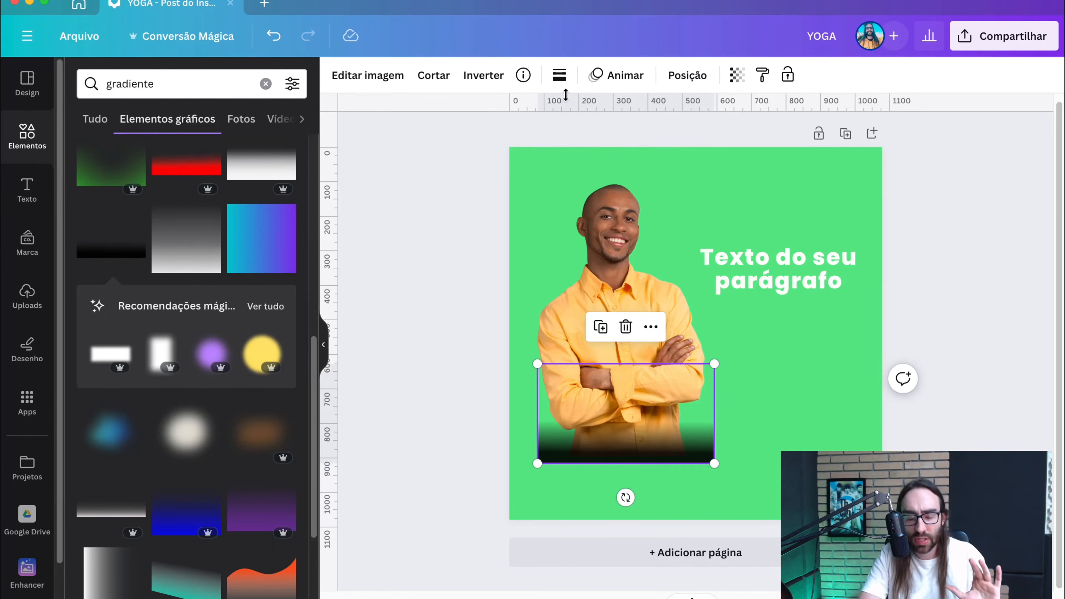
click(389, 82)
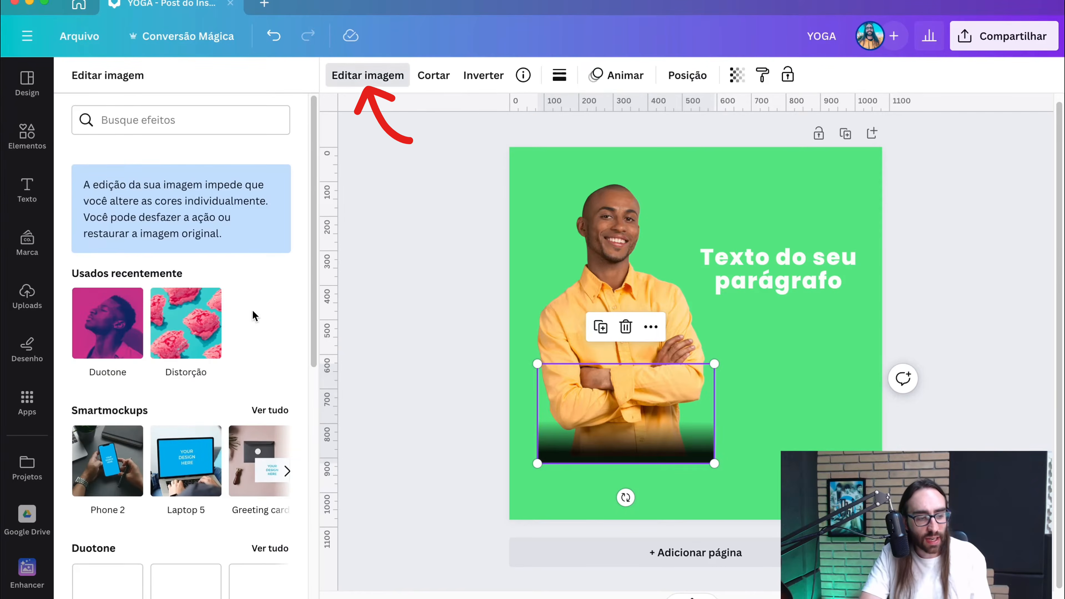
click(105, 346)
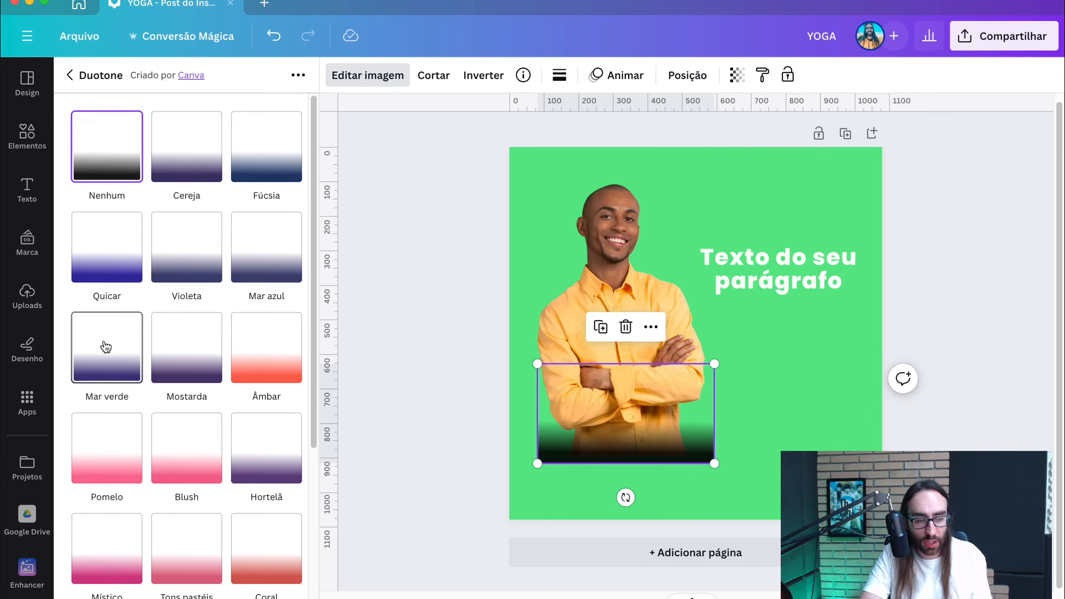
click(200, 180)
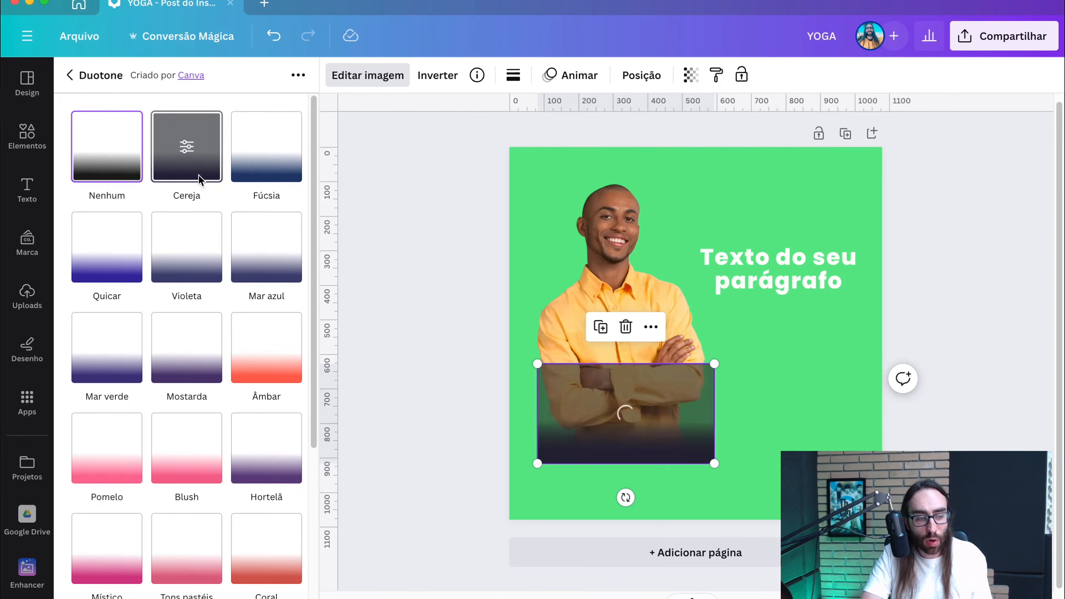
Set the Duotone highlights and shadows to the same green as the post's background
click(198, 158)
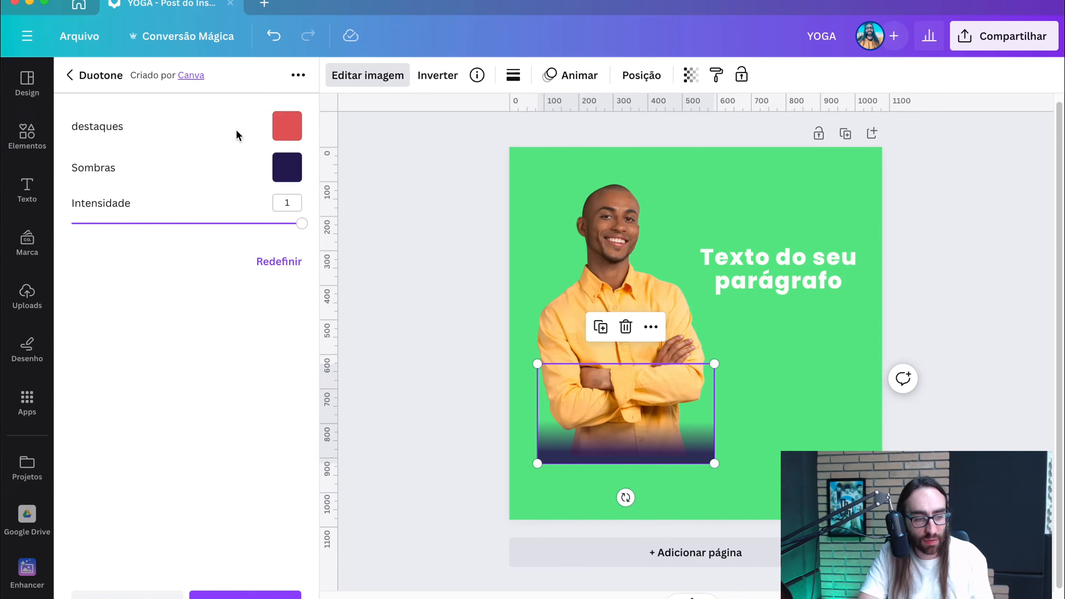
click(286, 126)
click(324, 214)
click(287, 167)
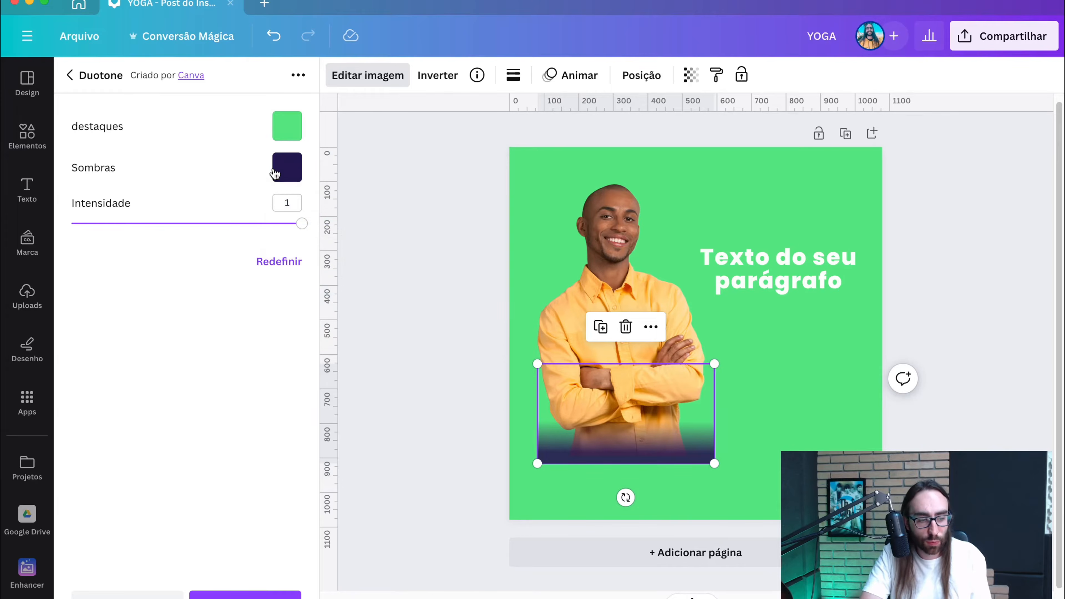
click(331, 252)
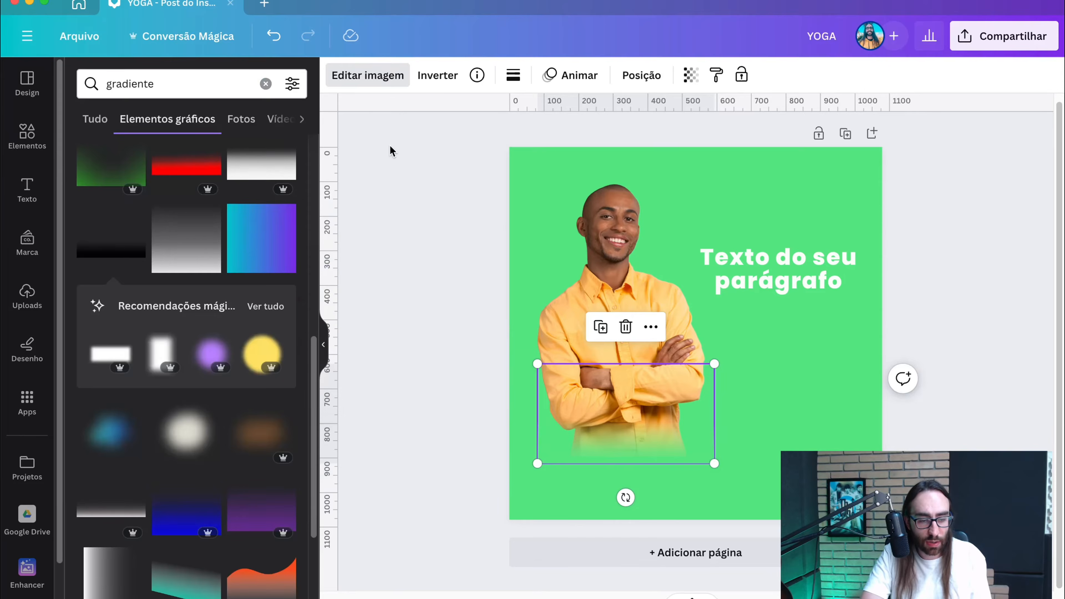
click(390, 144)
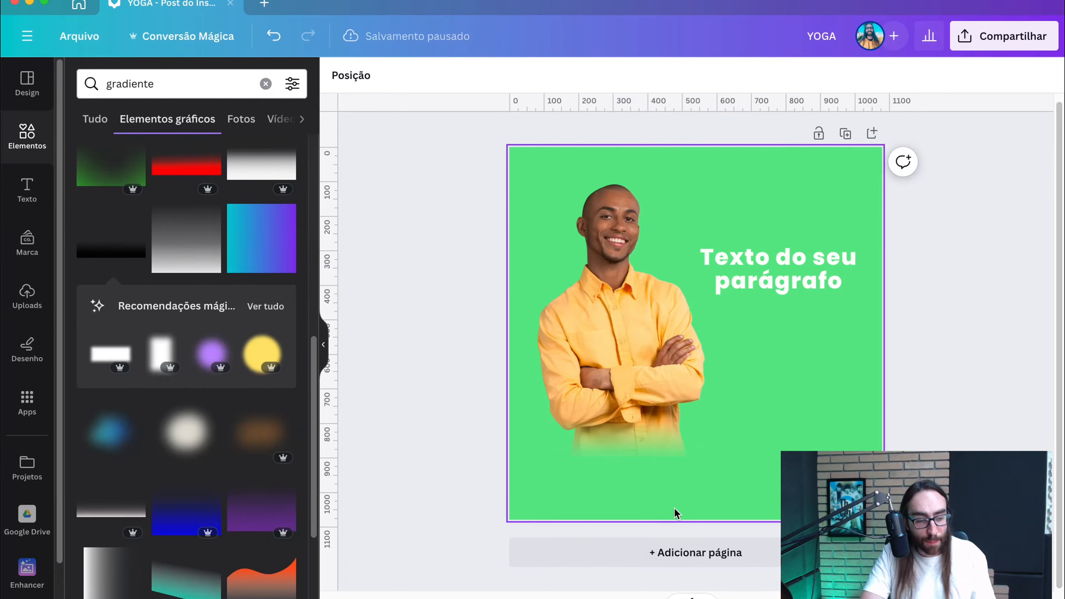
Duplicate the green gradient and stack the copy exactly over the original to strengthen the fade at the photo's lower edge
scroll(635, 439, up, 5)
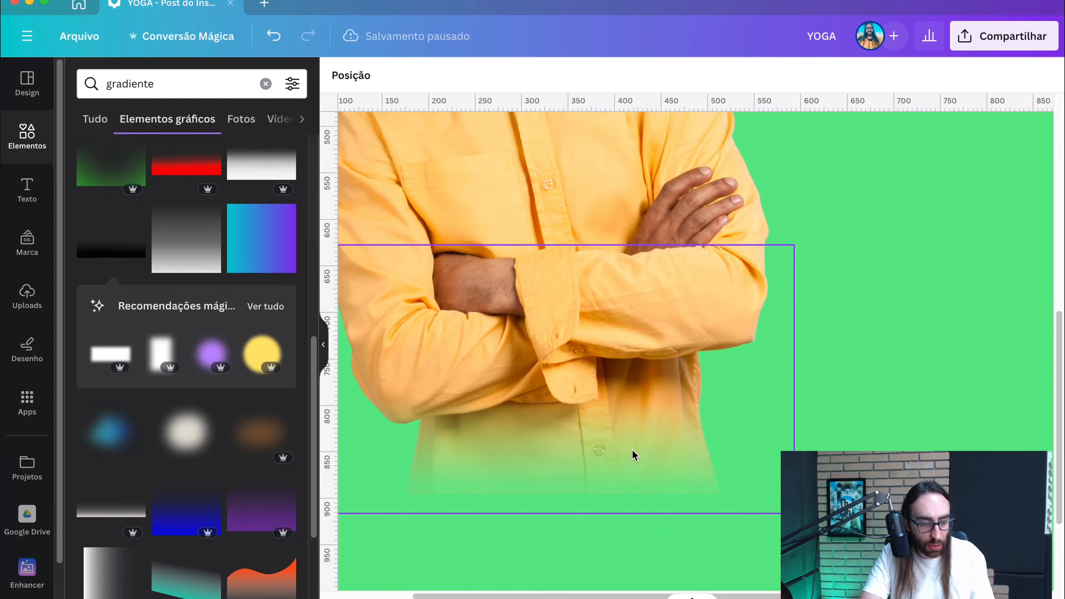
scroll(403, 497, down, 6)
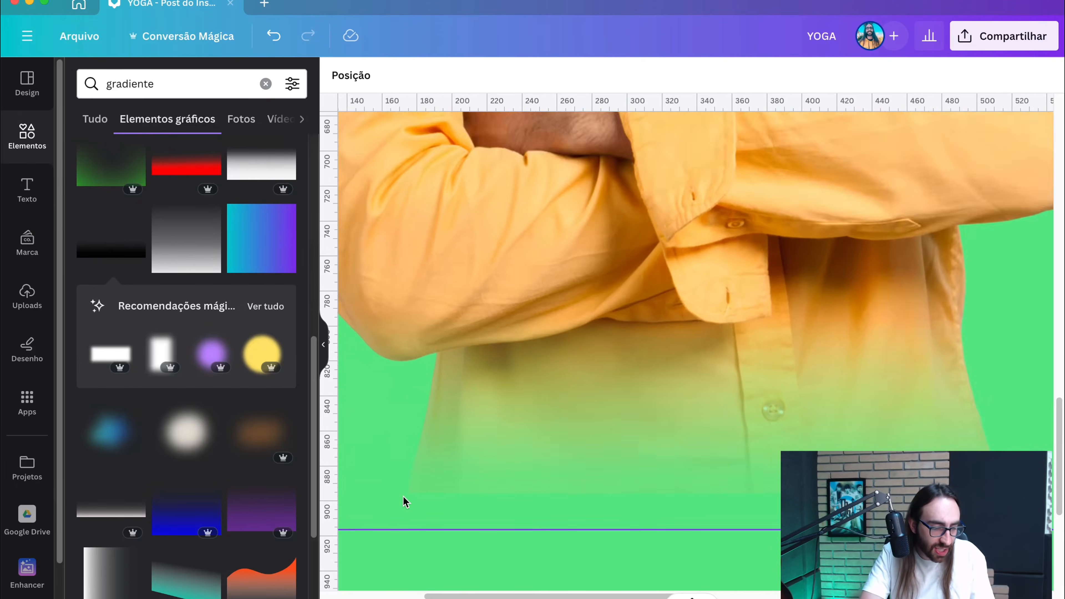
scroll(457, 502, down, 5)
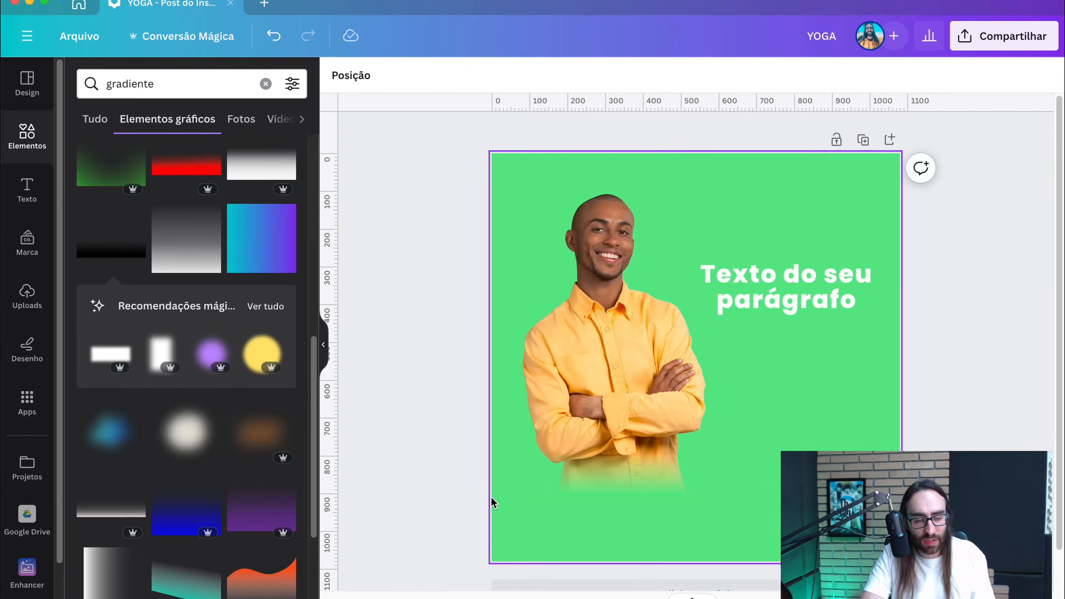
click(634, 463)
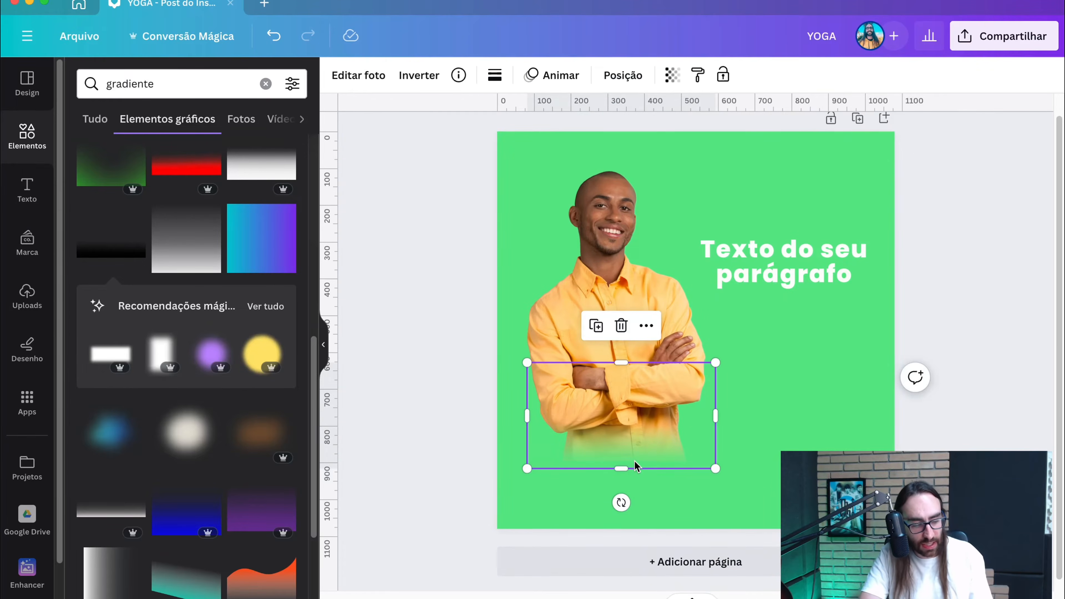
right_click(634, 460)
click(675, 308)
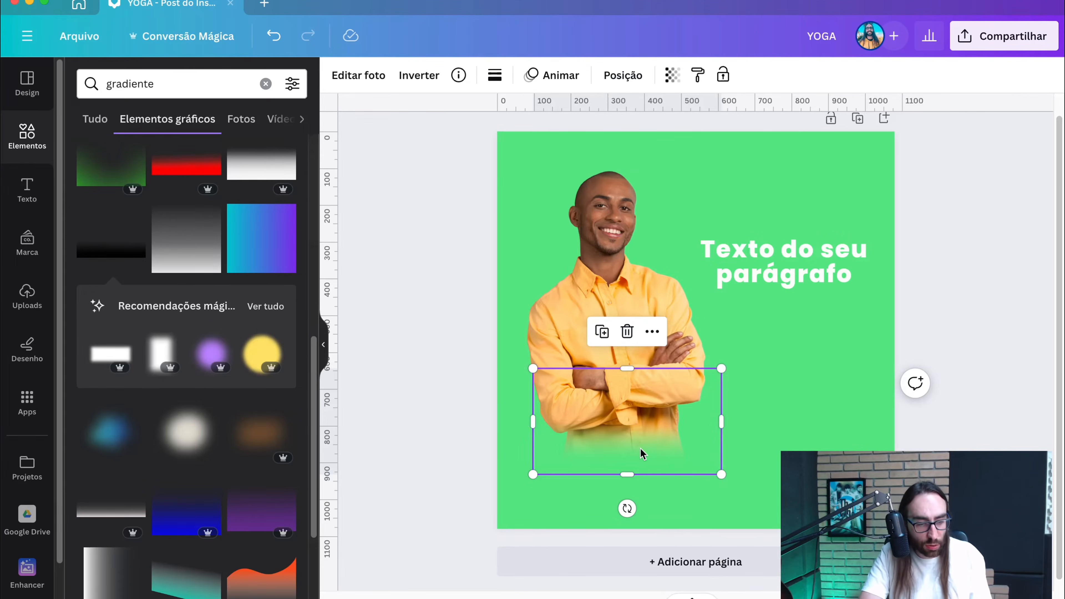
click(924, 316)
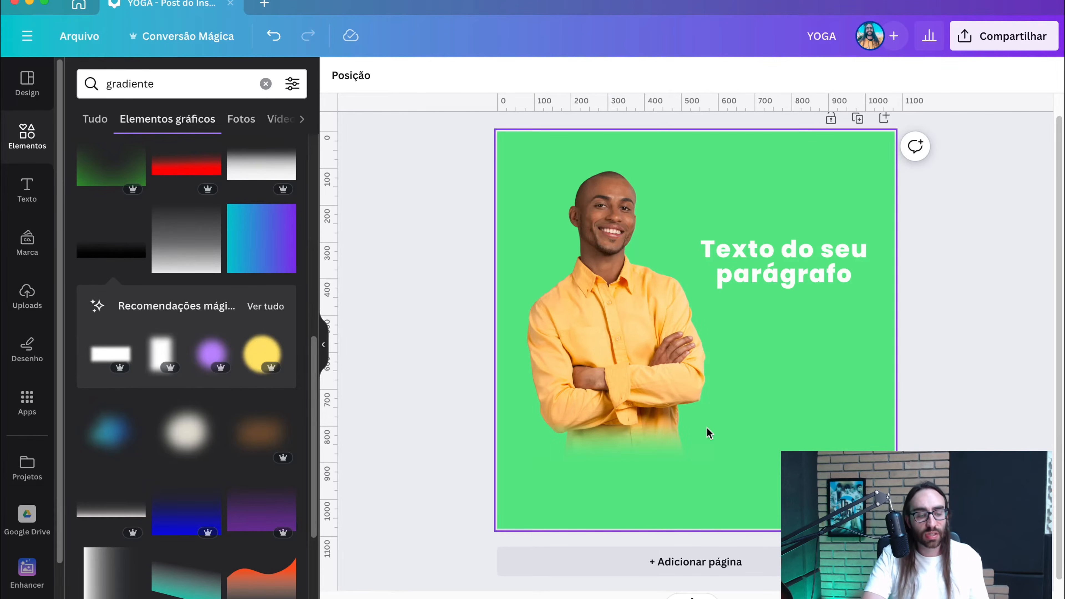
scroll(678, 457, up, 5)
scroll(665, 457, up, 1)
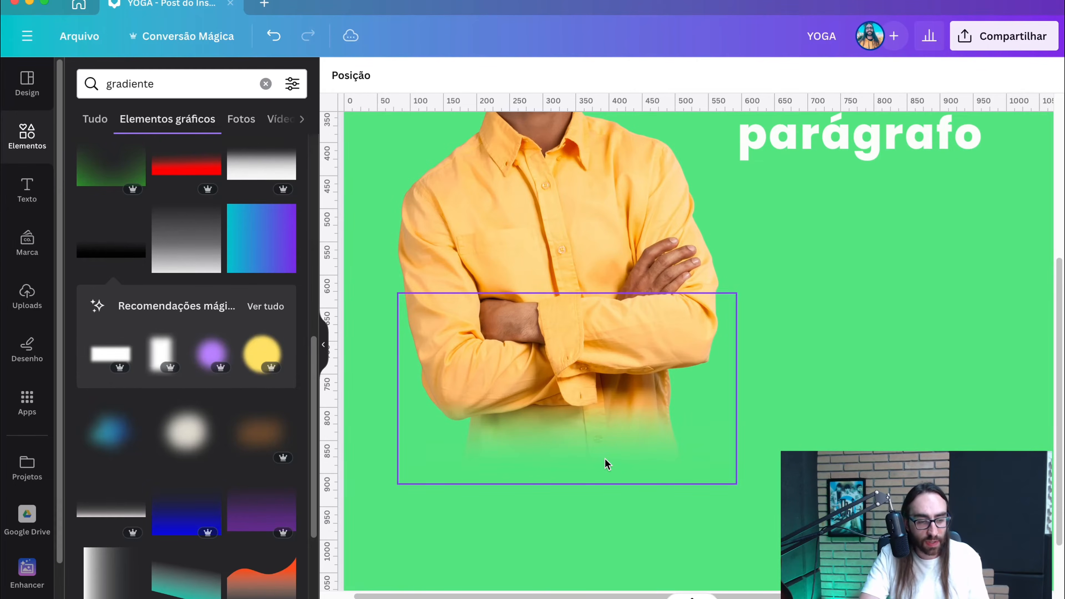
scroll(607, 464, down, 5)
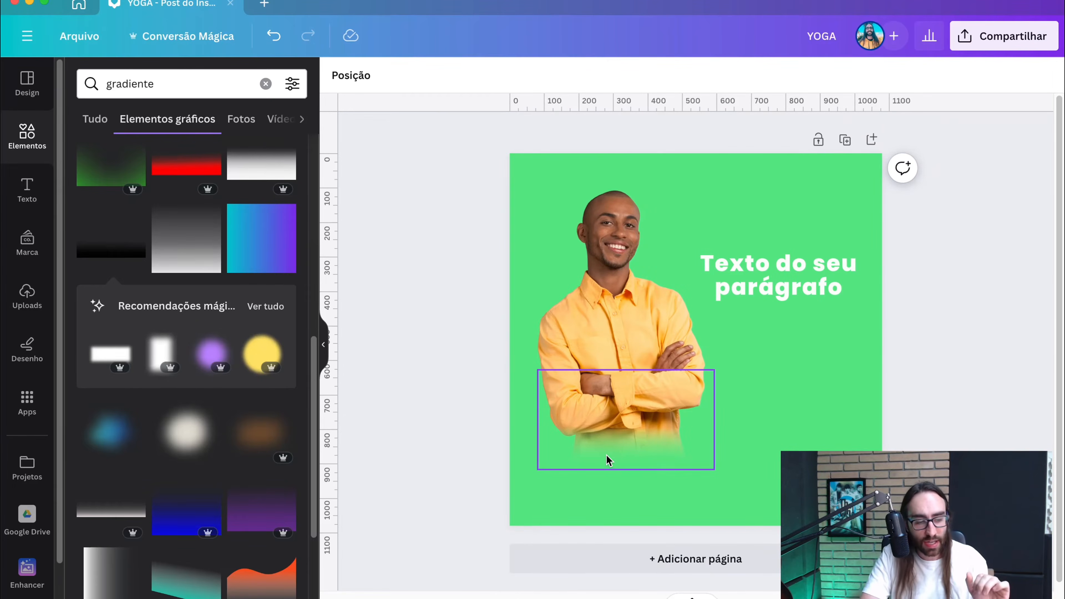
Delete the green gradients over the photo's lower edge and insert the blue fade-to-transparent gradient
click(610, 461)
key(Delete)
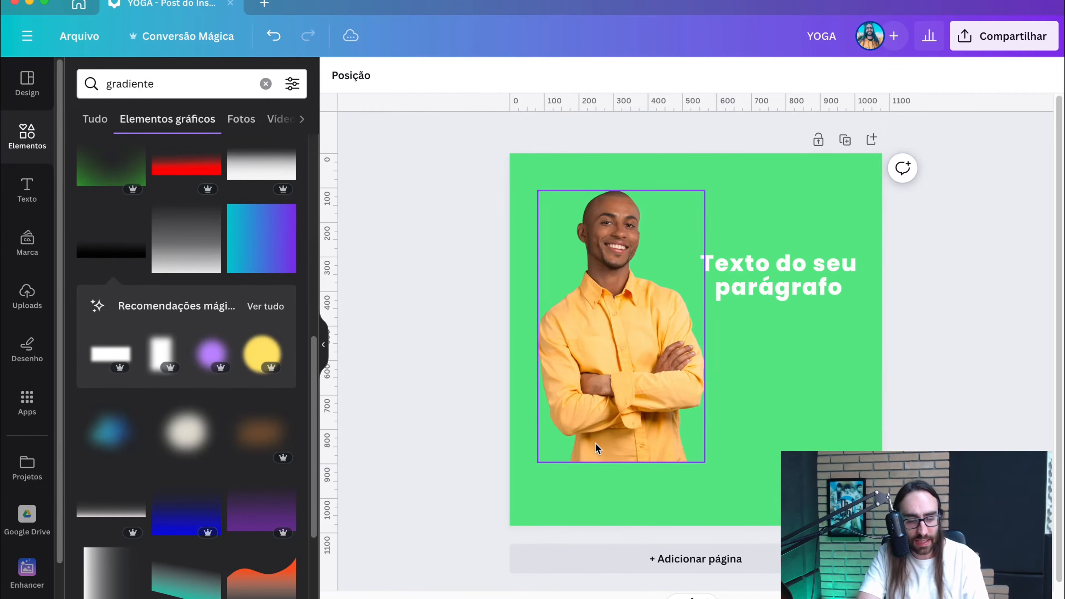
scroll(107, 268, up, 8)
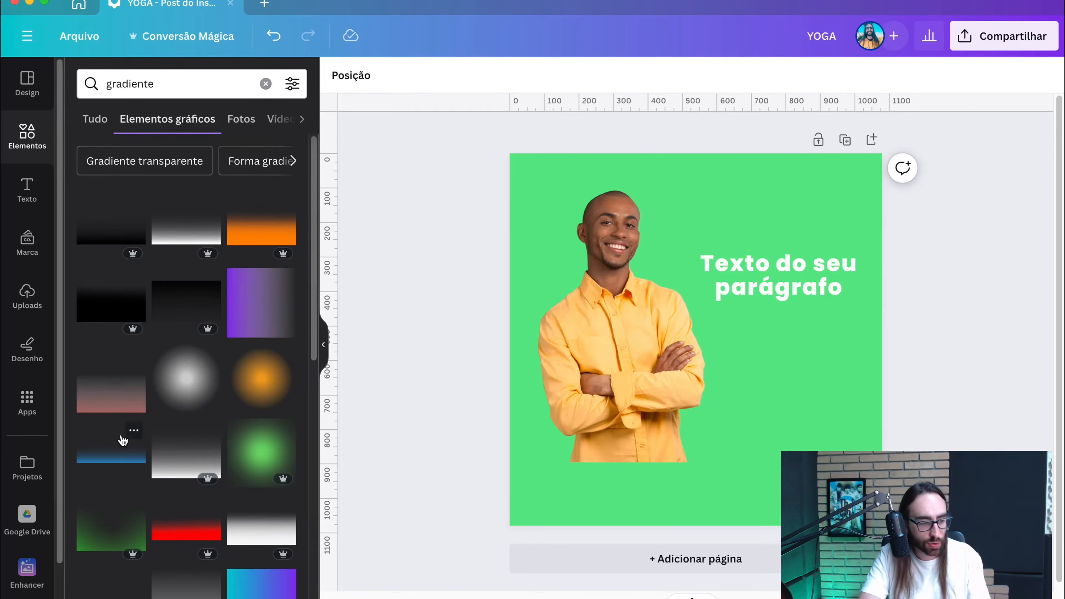
click(122, 463)
click(348, 75)
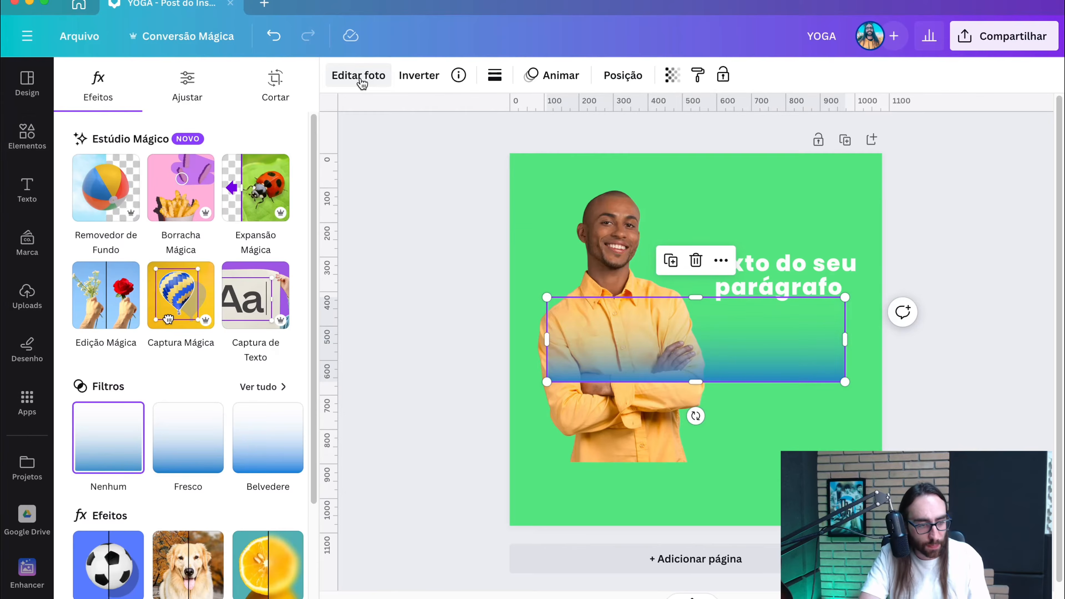
click(357, 76)
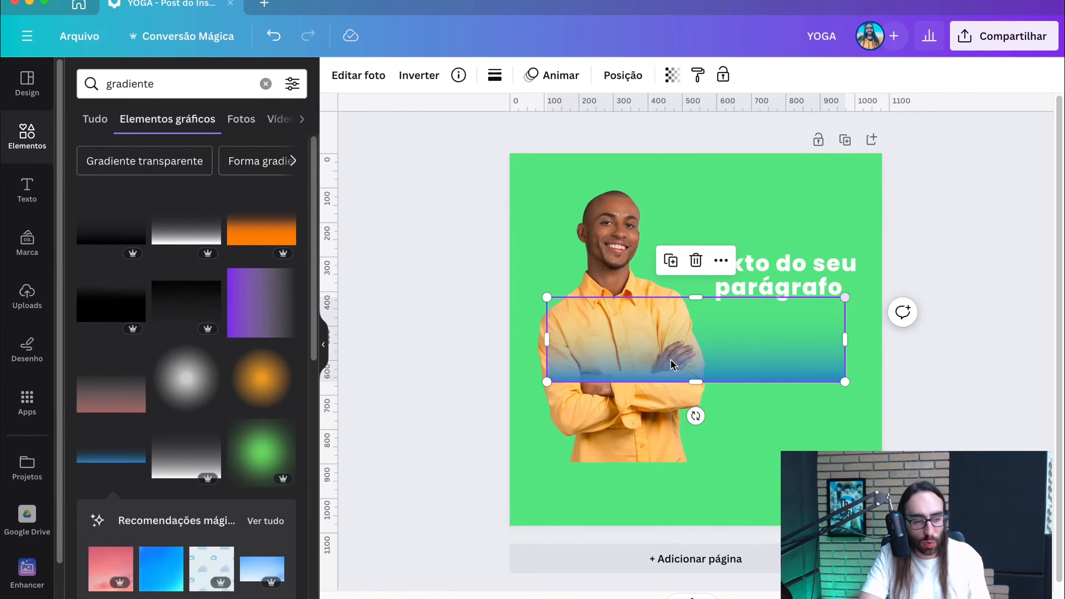
Insert the short black gradient beneath the blue one, open its image editing options, and remove it again
scroll(206, 380, down, 10)
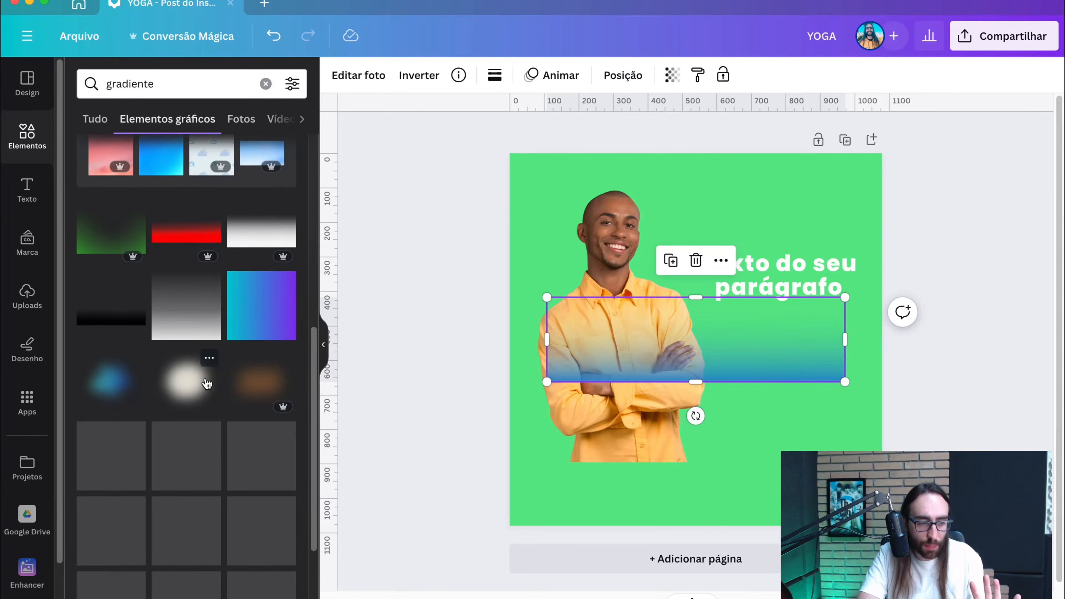
click(101, 325)
drag(733, 362, 757, 437)
click(367, 76)
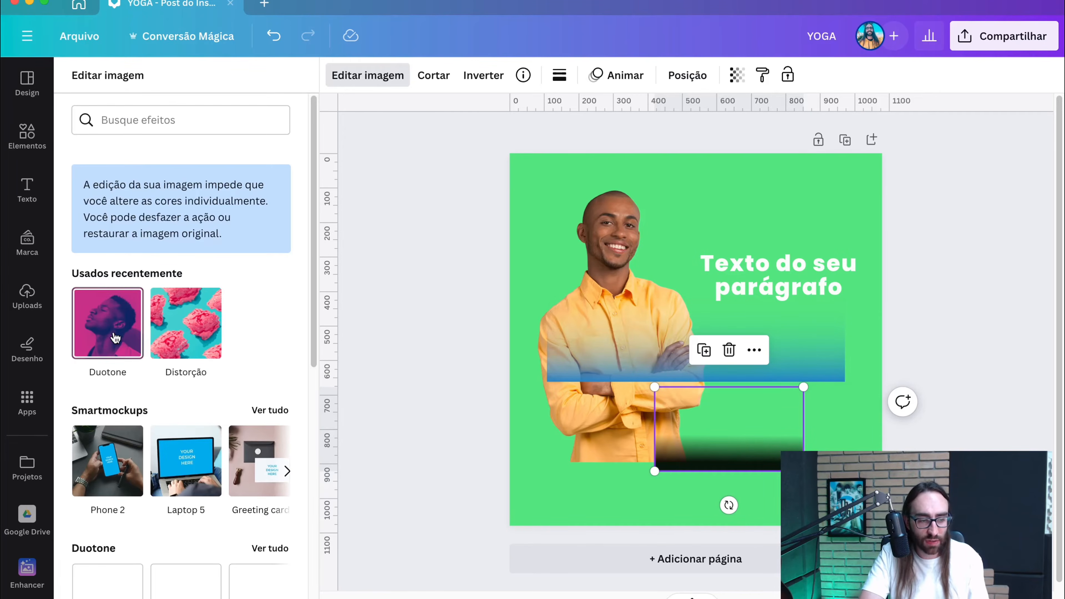
key(Delete)
Apply the Duotone effect with the Cereja preset to the blue gradient
click(629, 356)
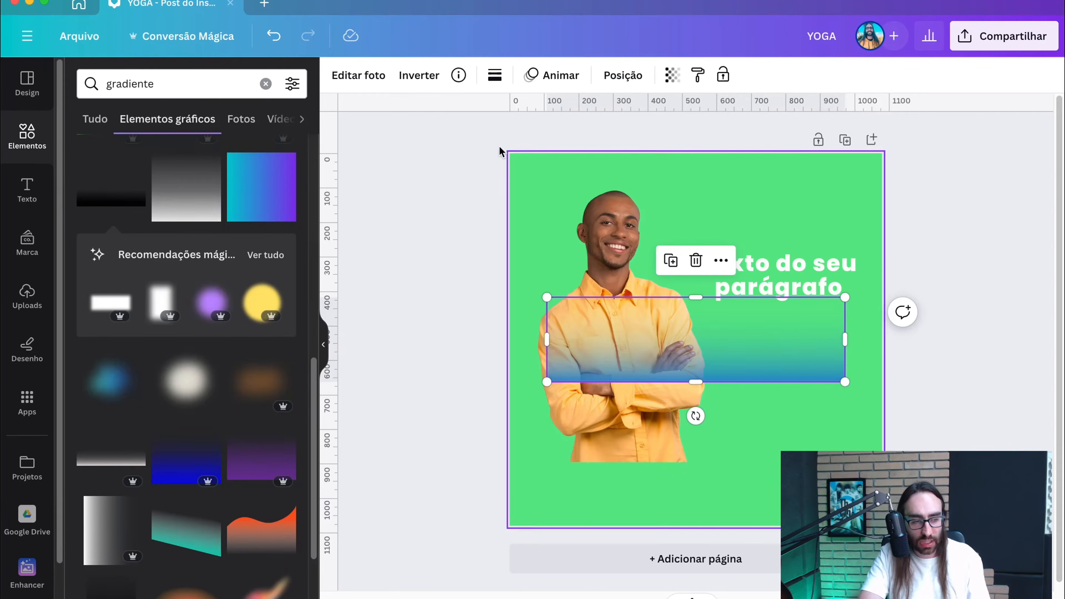
click(358, 75)
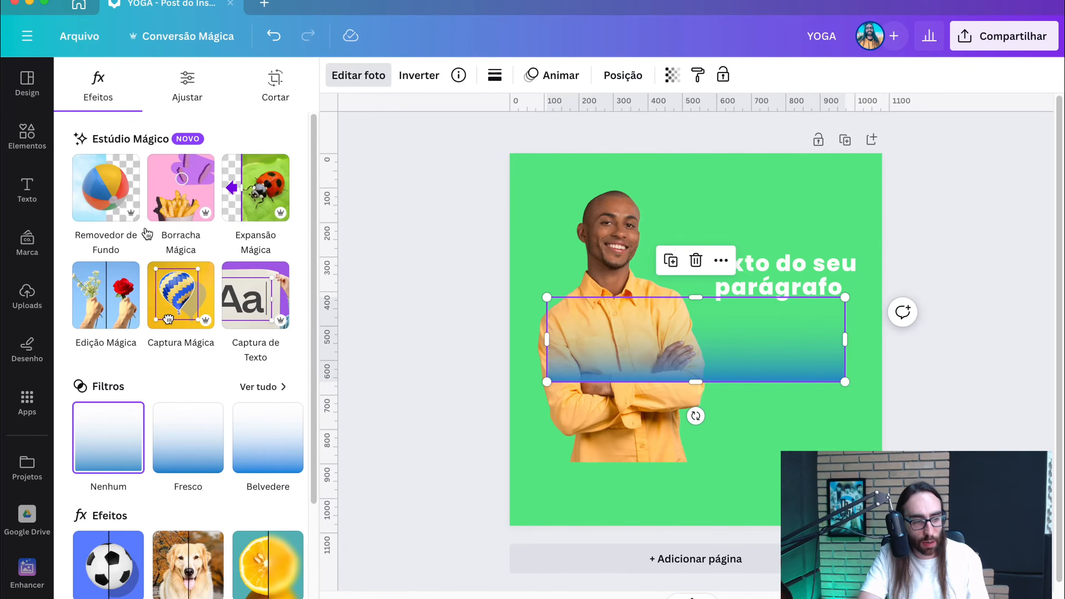
scroll(235, 361, down, 4)
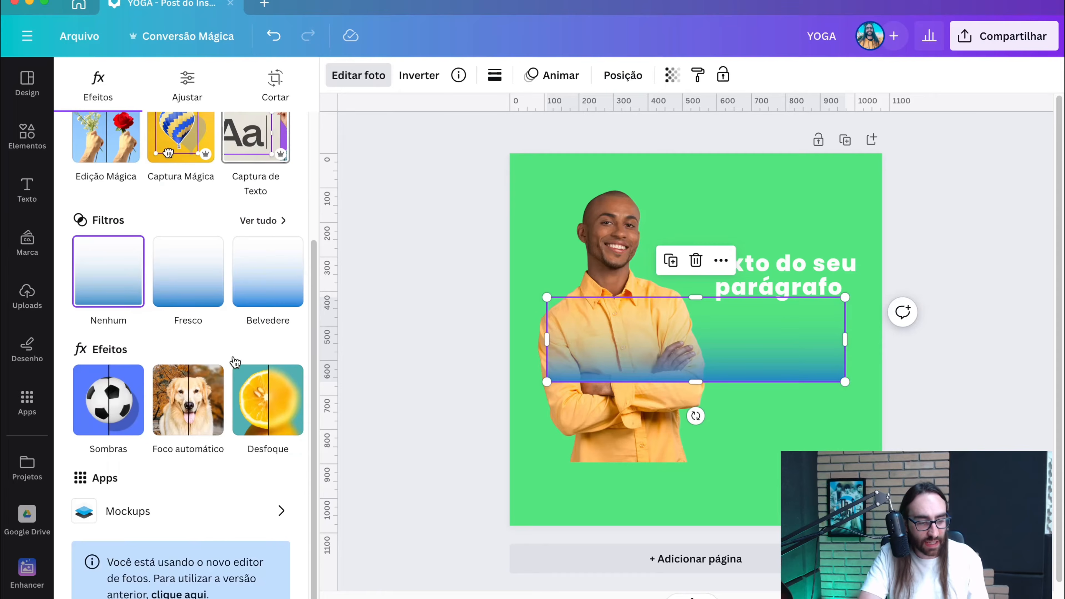
click(284, 401)
click(255, 399)
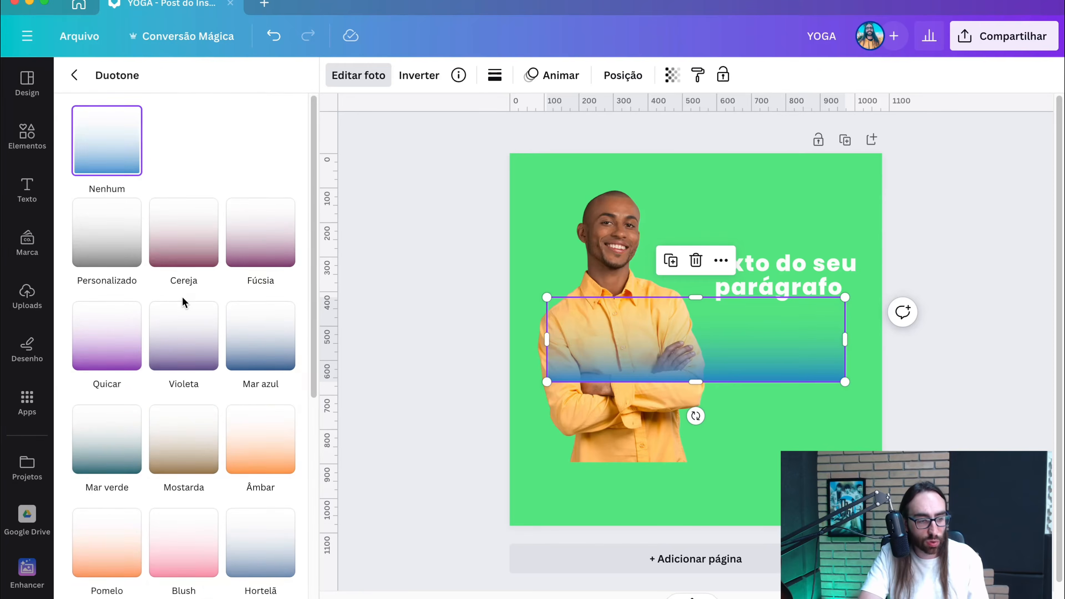
click(178, 254)
Set the Duotone shadows and highlights to the post's background green, #54E580, sampled from the design
click(276, 318)
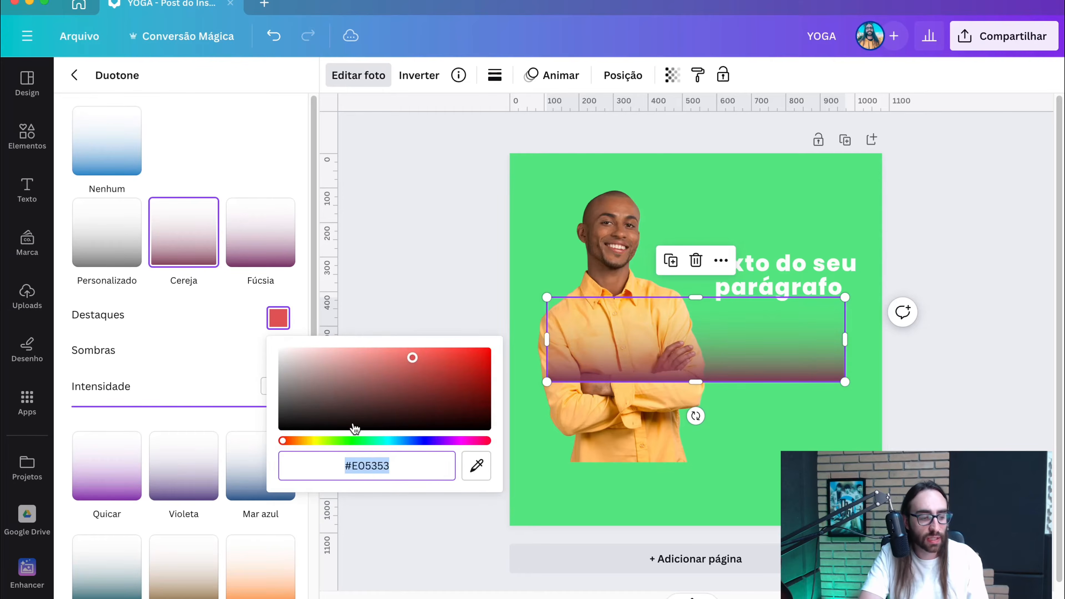
click(476, 464)
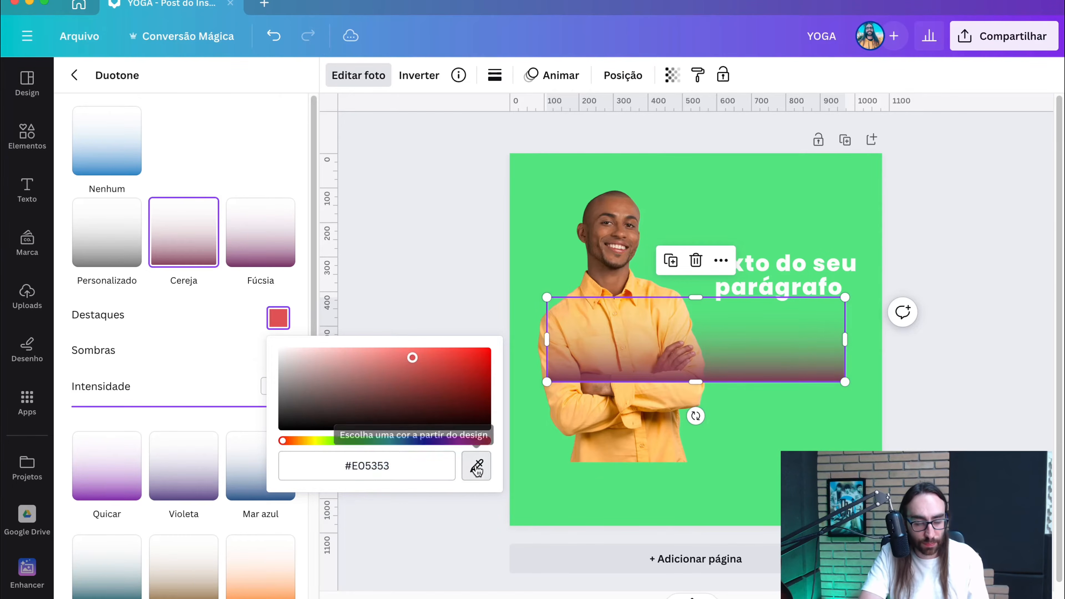
click(727, 194)
key(super+z)
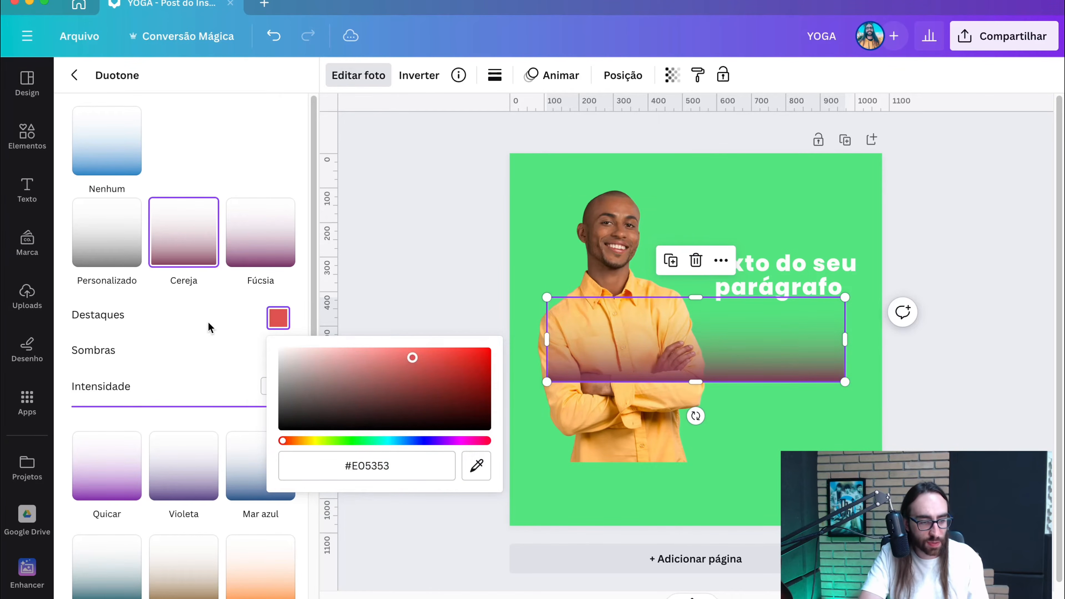
click(209, 328)
click(280, 357)
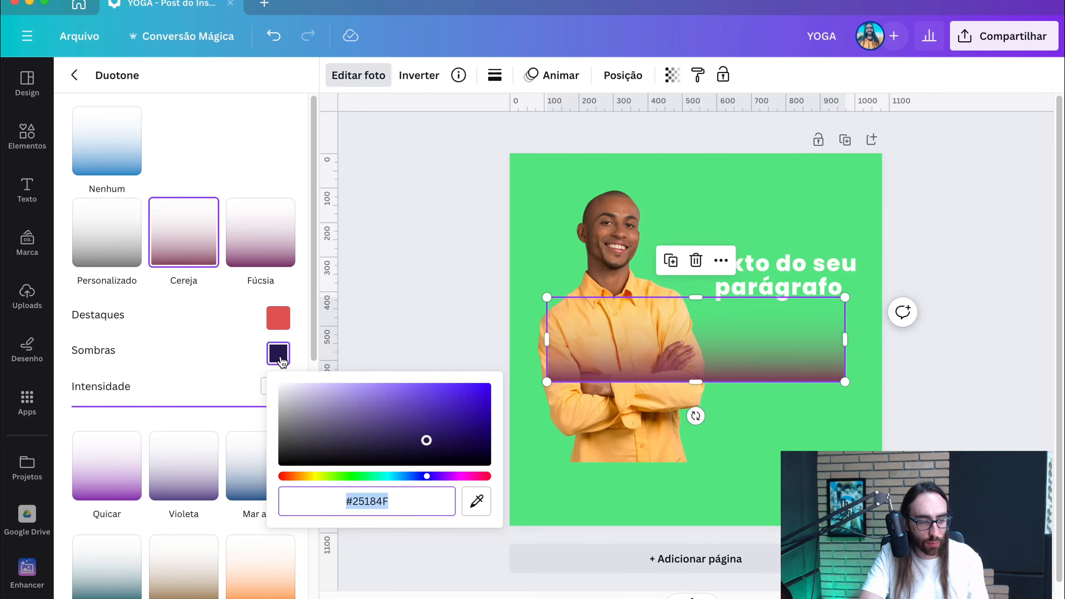
click(476, 501)
click(614, 485)
click(278, 319)
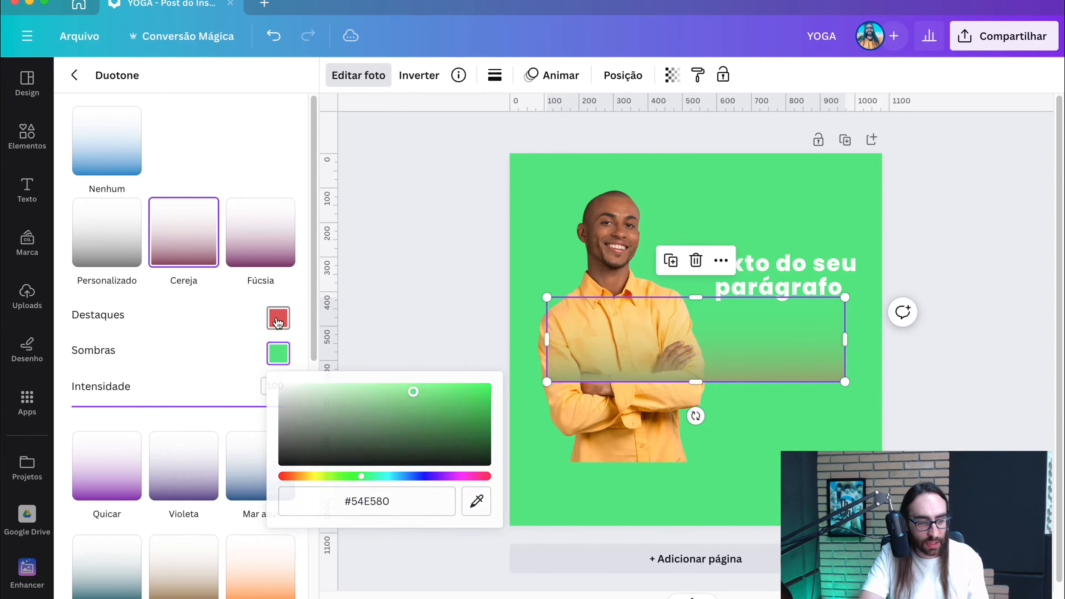
click(476, 465)
click(736, 490)
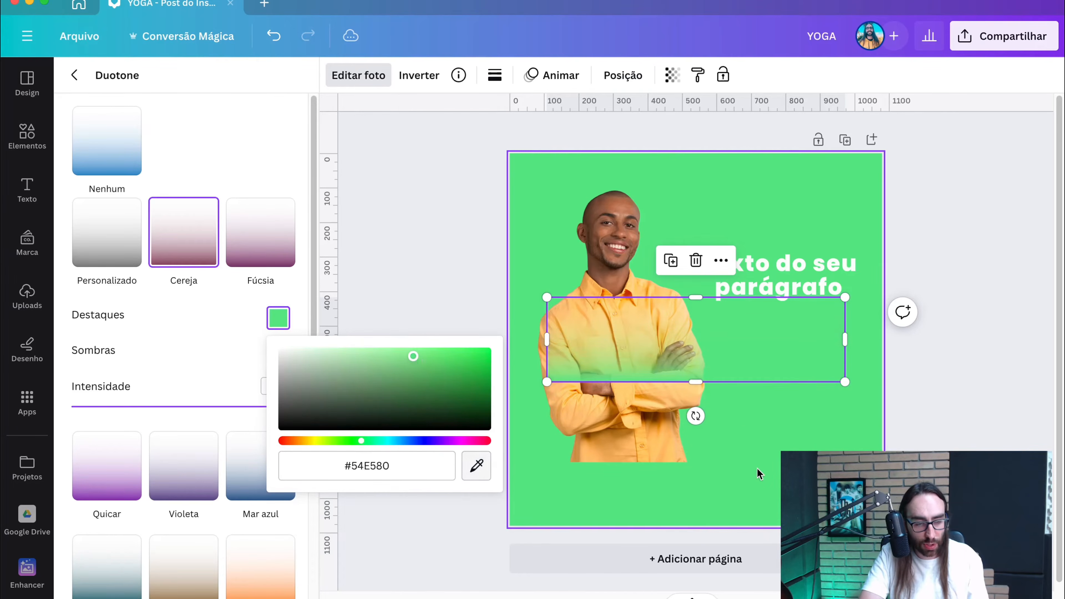
click(196, 335)
Move the recoloured gradient over the photo's cut-off lower edge and duplicate it to strengthen the fade
drag(805, 335, 666, 425)
click(682, 436)
key(super+d)
key(super+d)
click(824, 432)
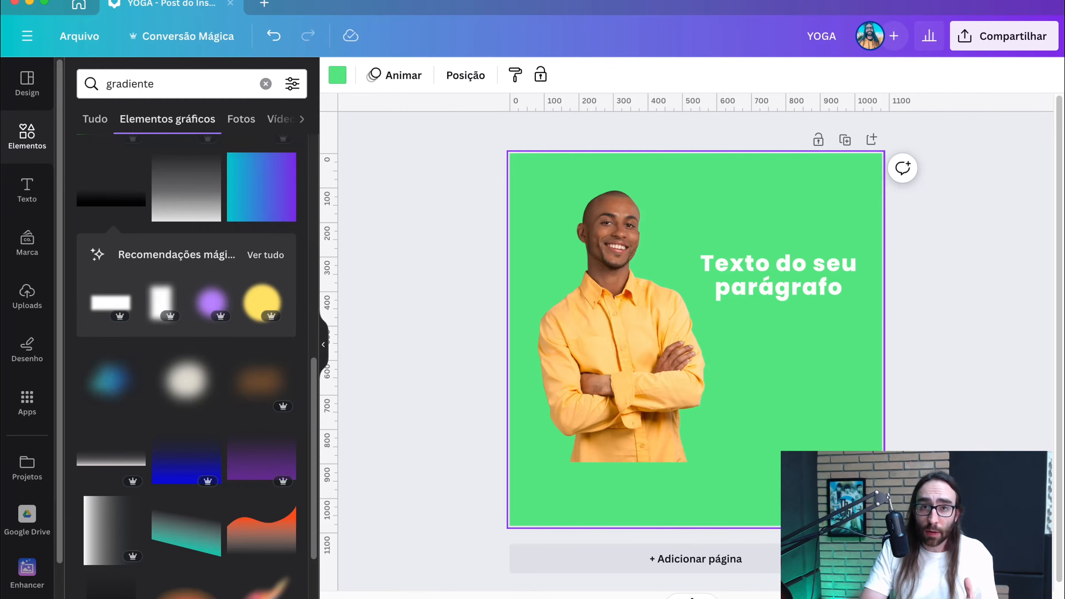
Search the graphic elements for "blur" and place the orange blurred circle below the heading text
double_click(128, 79)
text(blur)
key(Return)
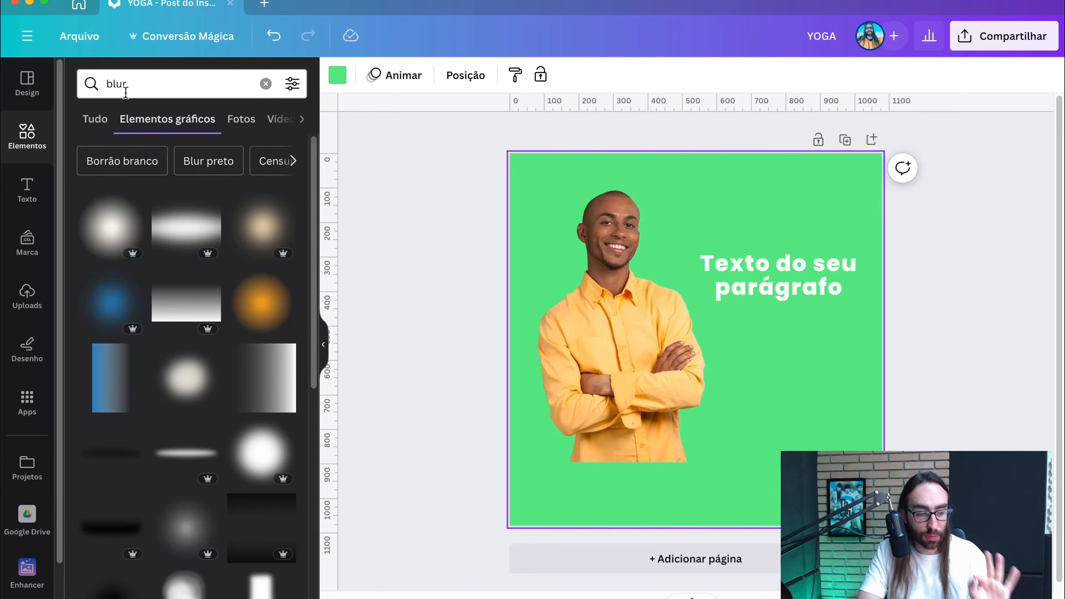
drag(259, 302, 800, 401)
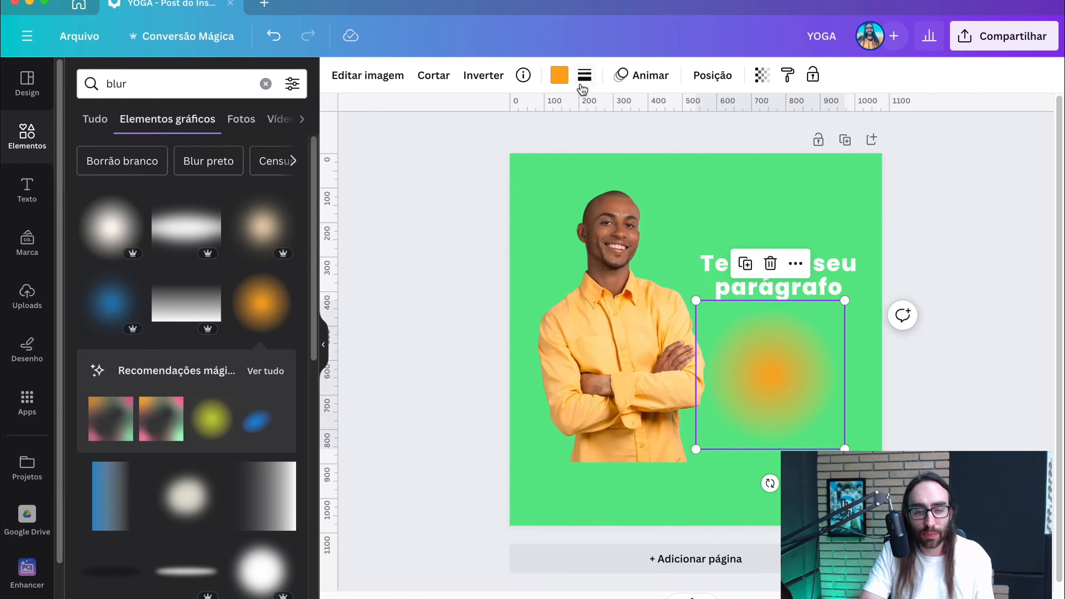
Recolour the blurred circle with the document's green and position it over the left corner of the photo's cut-off lower edge
click(560, 78)
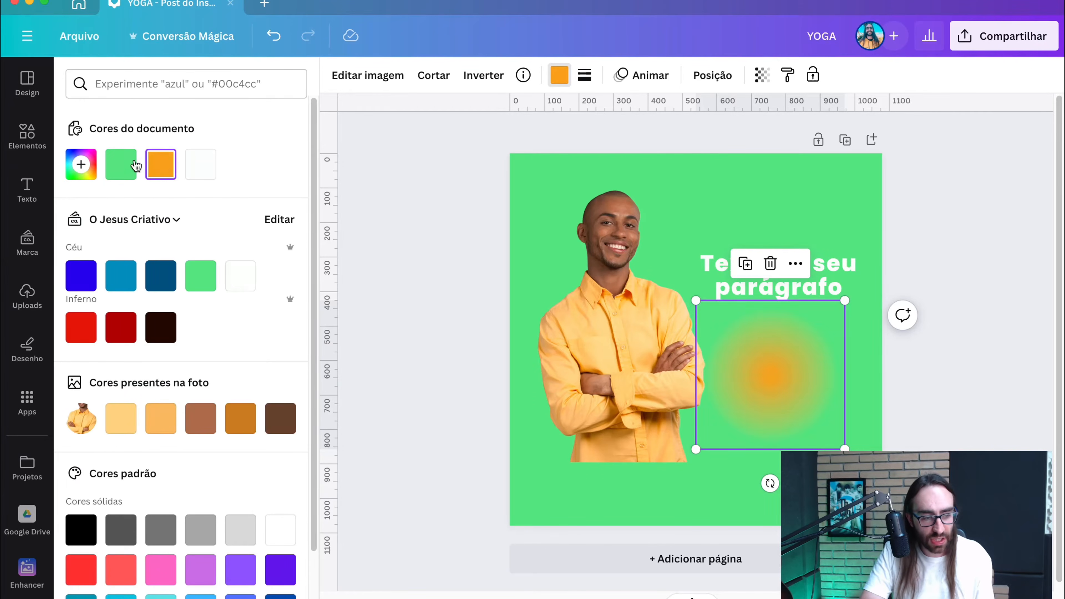
click(121, 165)
drag(810, 374, 658, 447)
drag(683, 369, 653, 400)
scroll(615, 451, up, 5)
scroll(614, 455, left, 4)
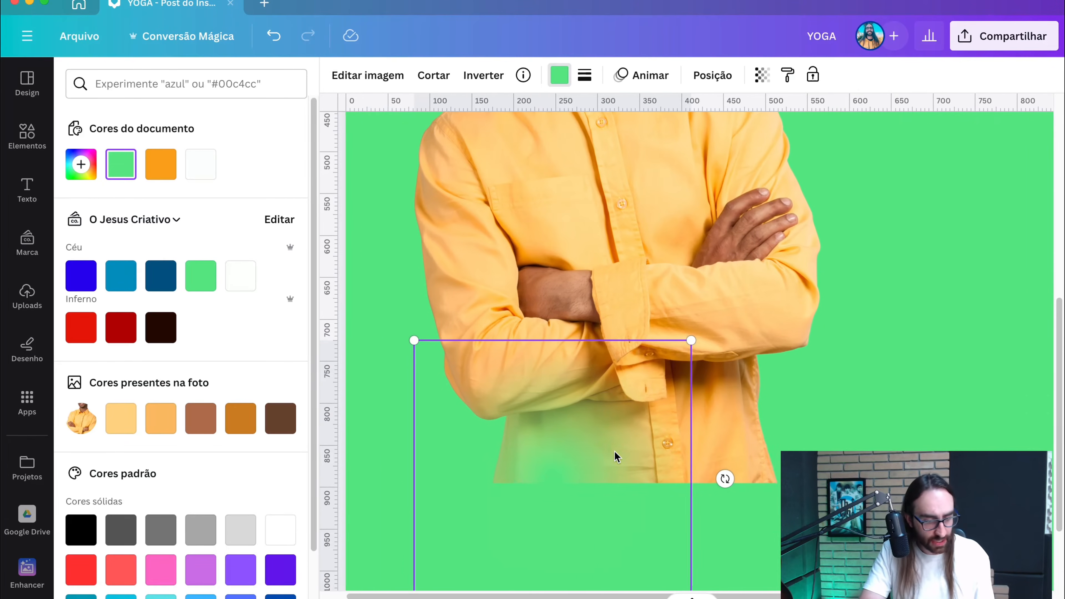
drag(606, 469, 562, 464)
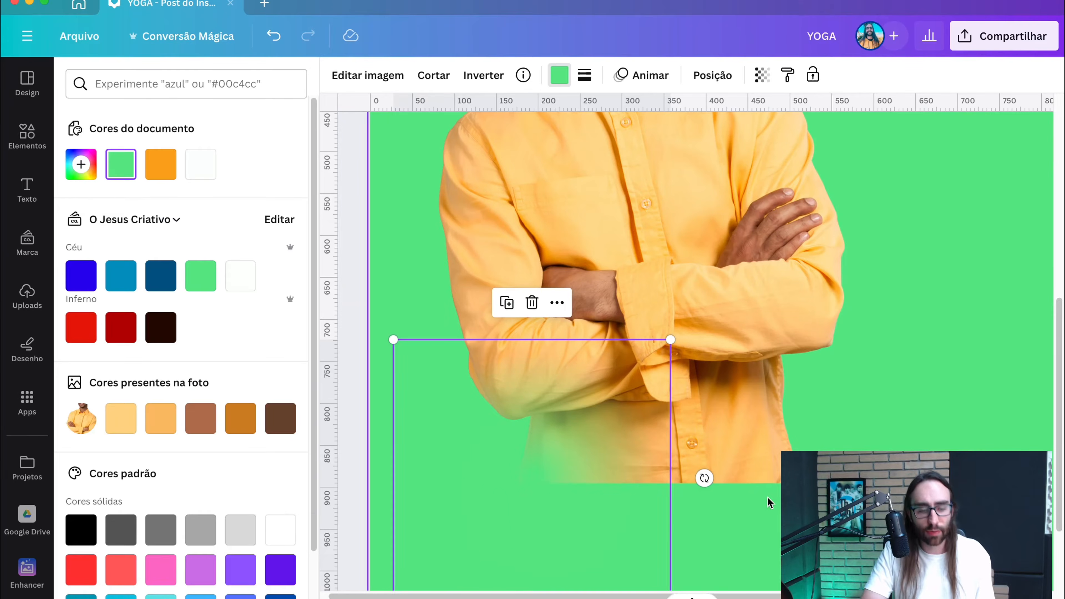
click(874, 423)
scroll(876, 425, down, 5)
scroll(683, 443, up, 5)
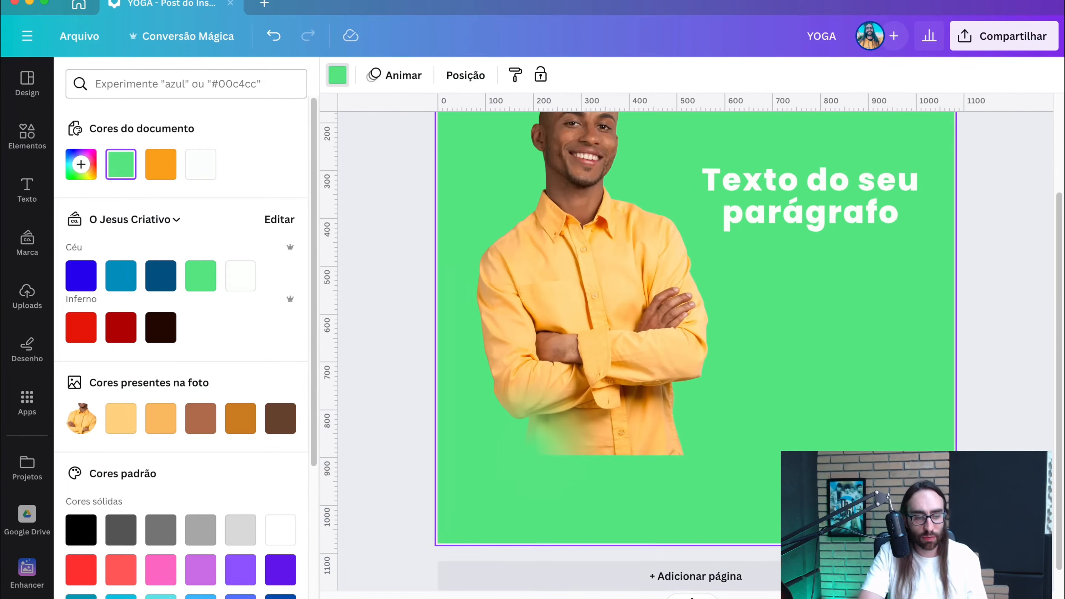
Duplicate the green blurred circle and move the copy up and left over the man's lower-left elbow
click(499, 427)
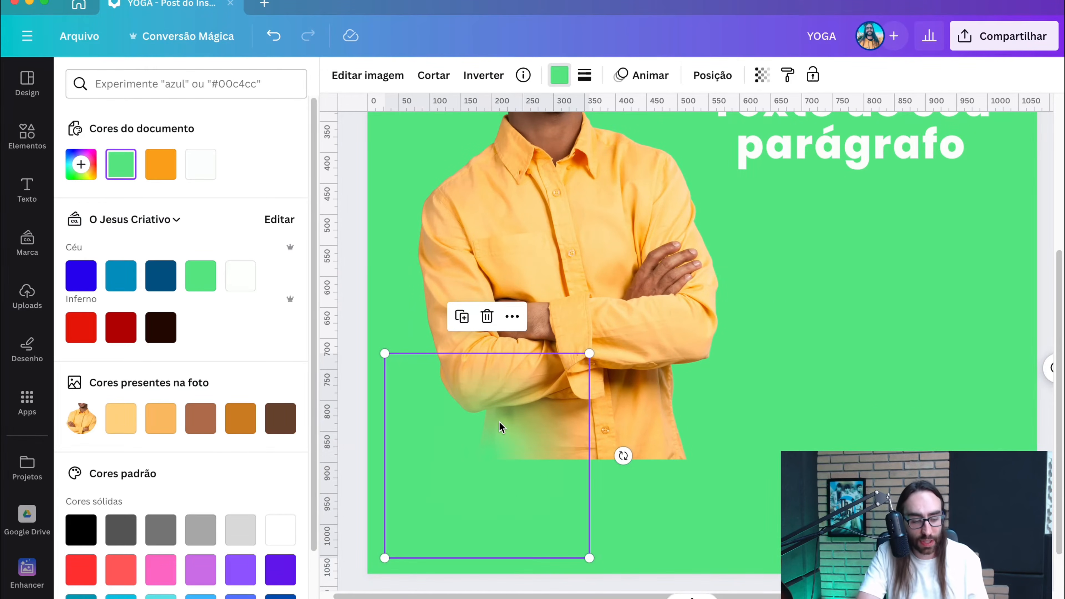
right_click(504, 438)
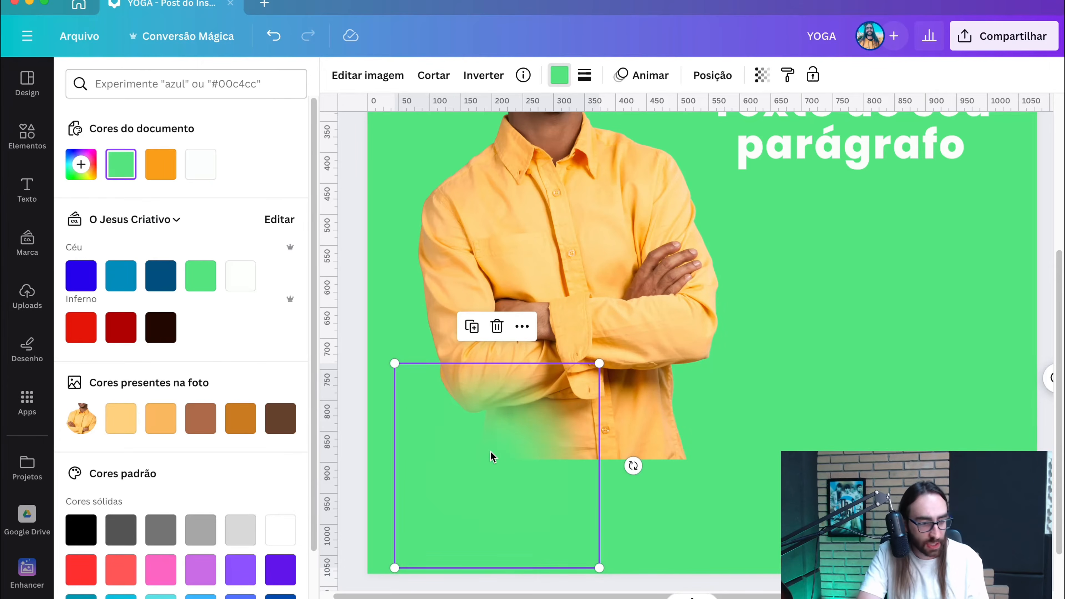
drag(492, 457, 425, 429)
click(869, 446)
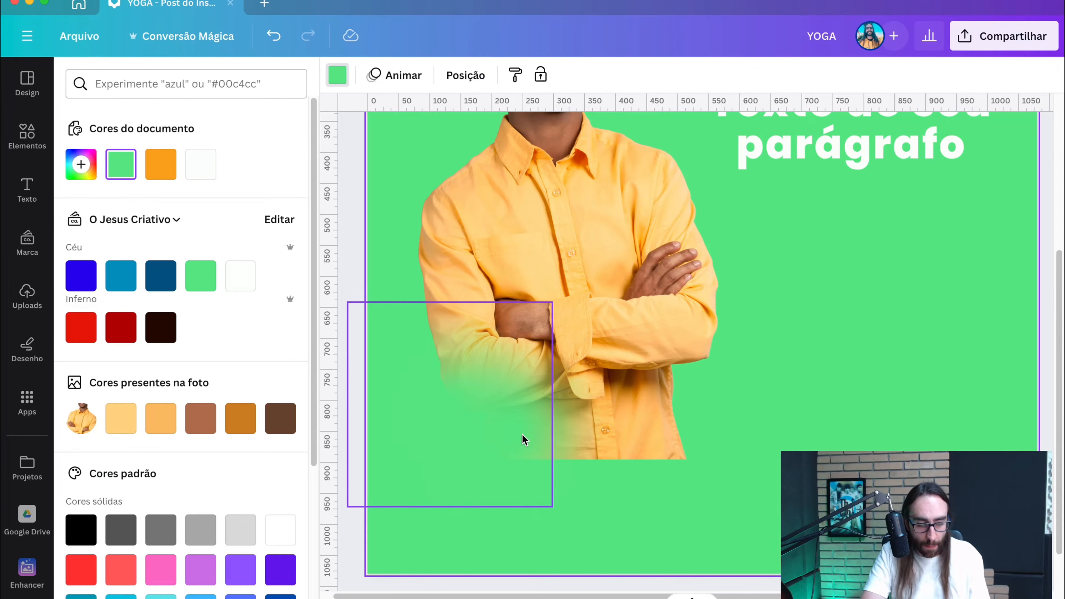
Spread more green blurred circles along the rest of the photo's lower edge and over the arm nearest the heading
drag(525, 440, 637, 490)
drag(540, 438, 721, 247)
click(962, 330)
scroll(960, 333, down, 5)
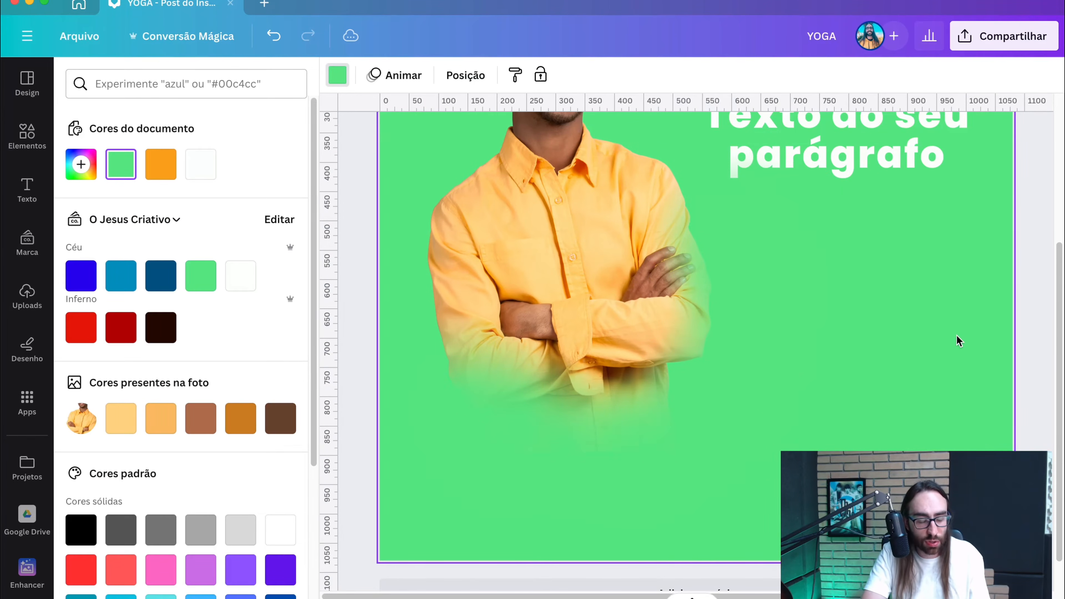
scroll(952, 345, up, 2)
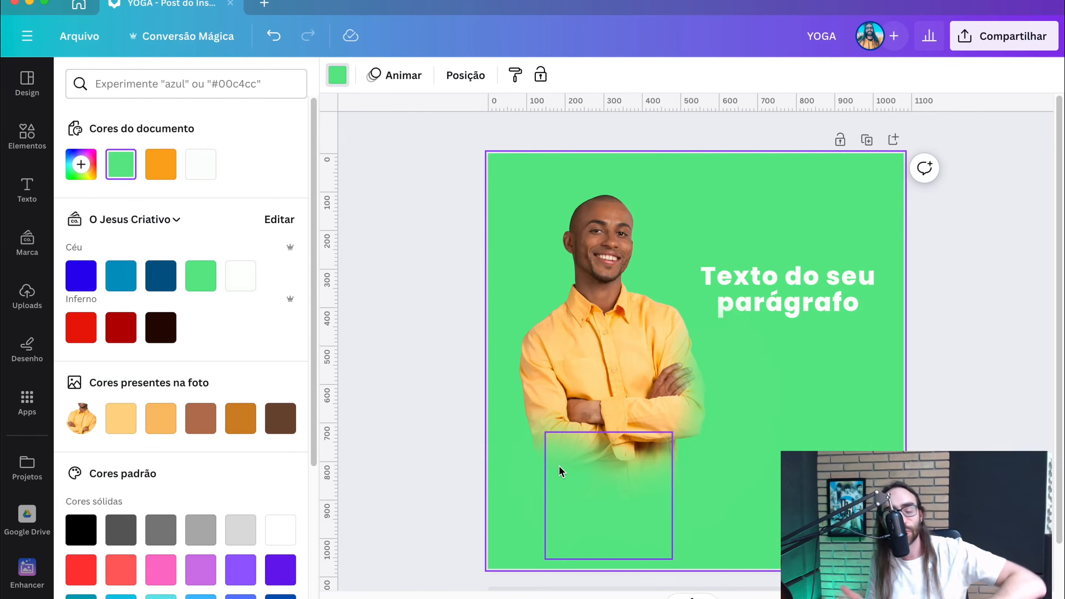
Delete all the green blurred circles along the photo's lower edge and beside the man's arm
click(796, 413)
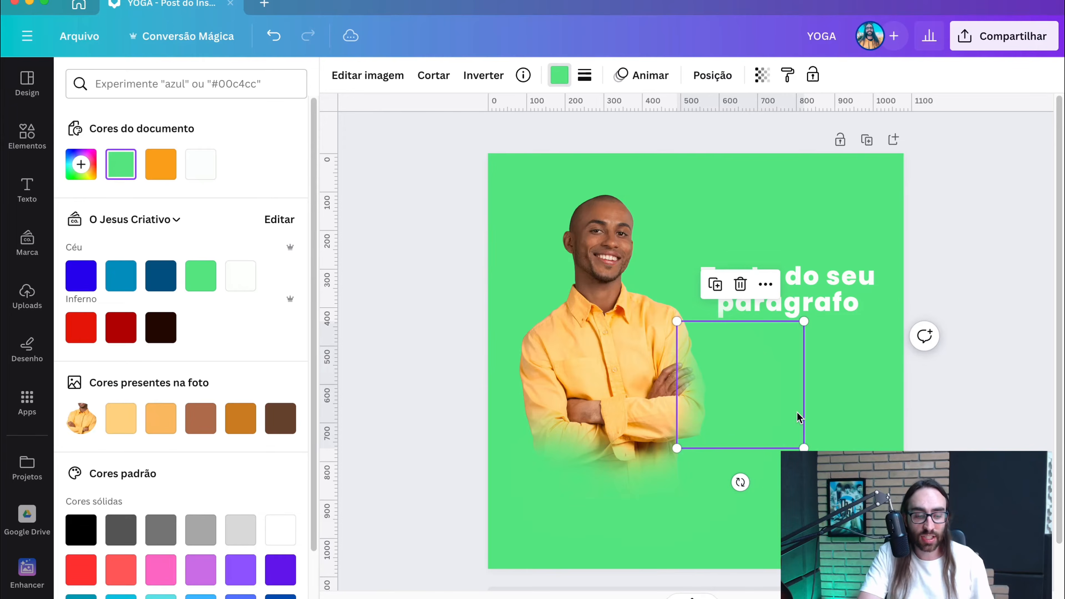
click(775, 371)
drag(774, 372, 564, 513)
click(772, 533)
drag(783, 547, 523, 508)
key(Delete)
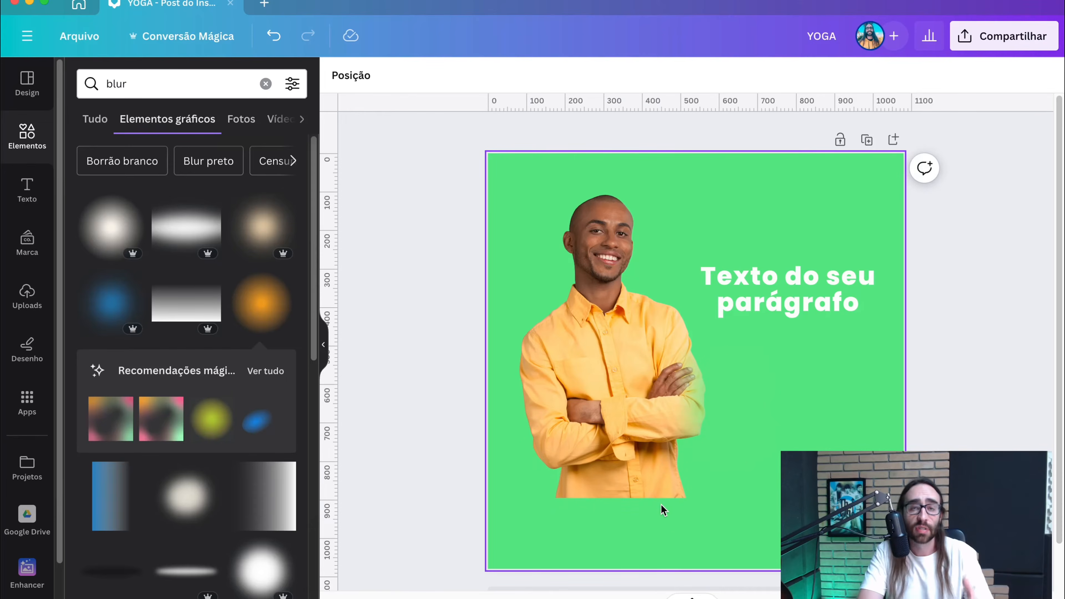
click(749, 413)
key(Delete)
click(749, 412)
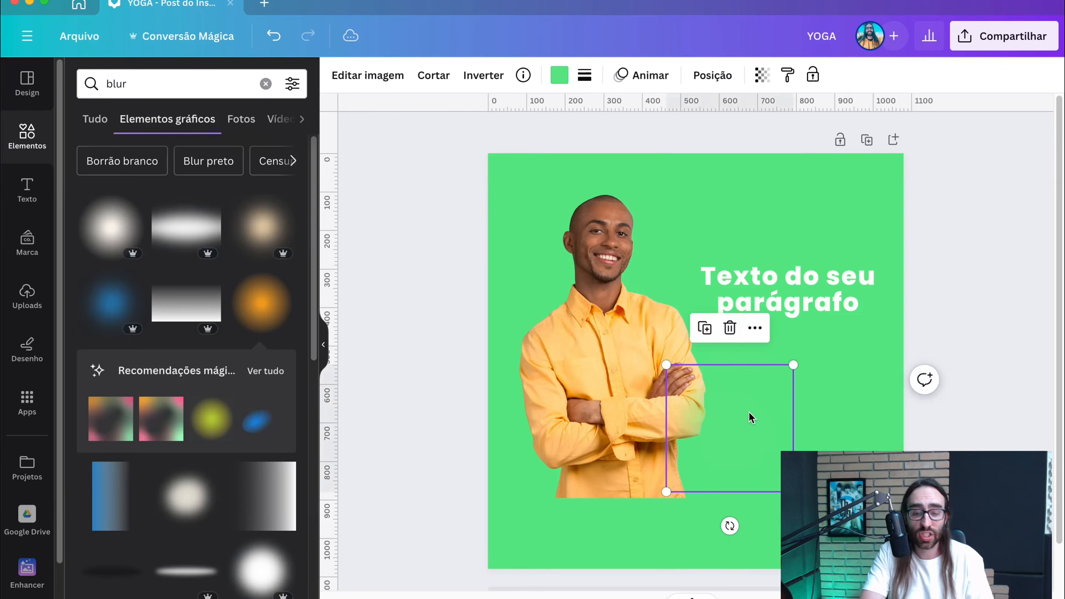
key(Delete)
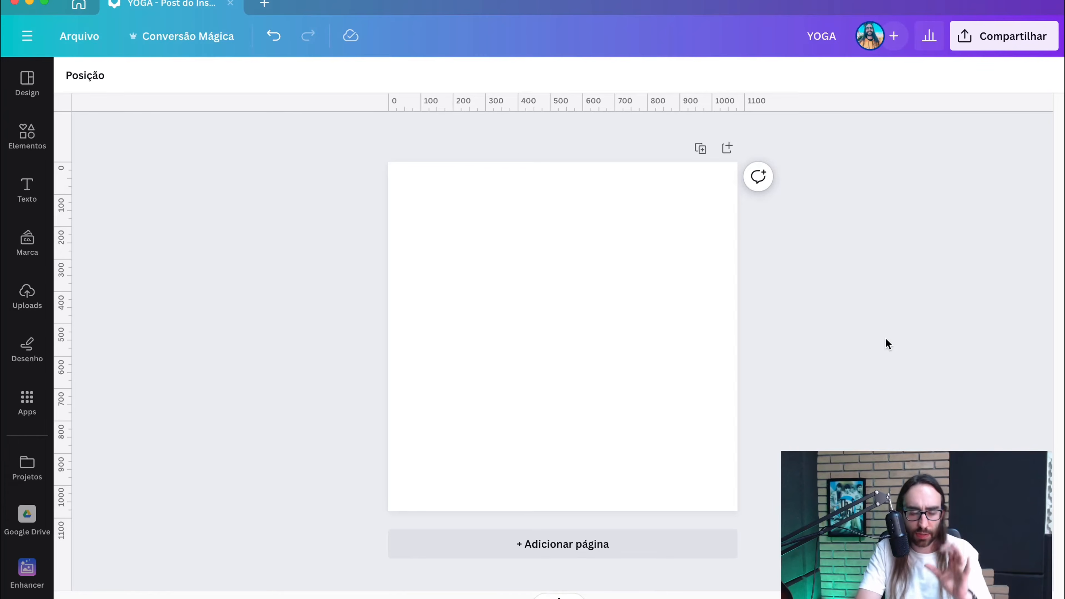
Add a text box reading "YOGA" at the centre of the blank page and select it
text(to do seu parágrafo)
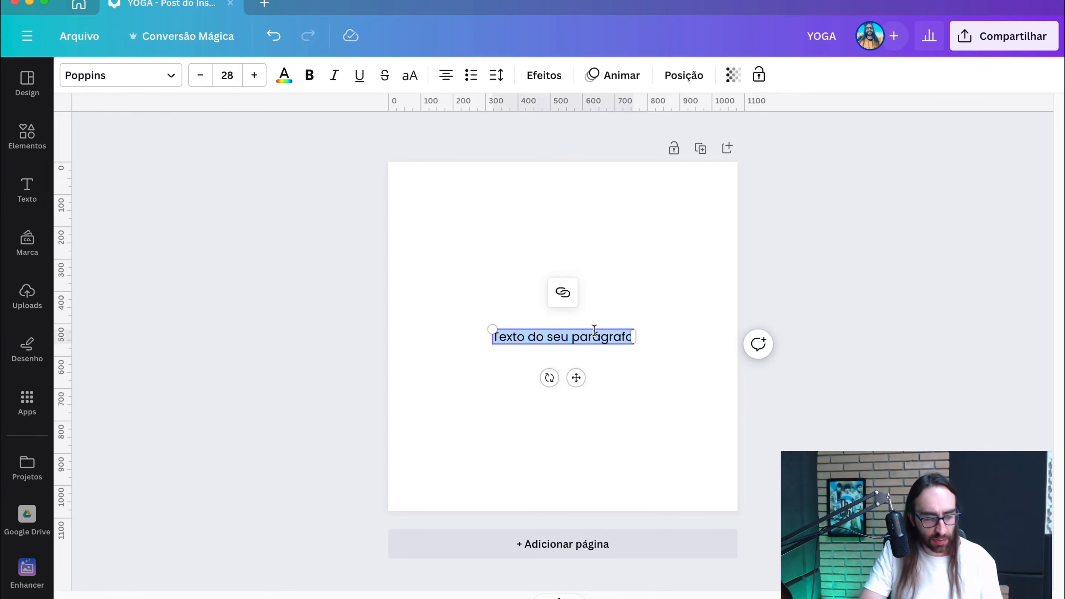
text(YOGA)
click(561, 364)
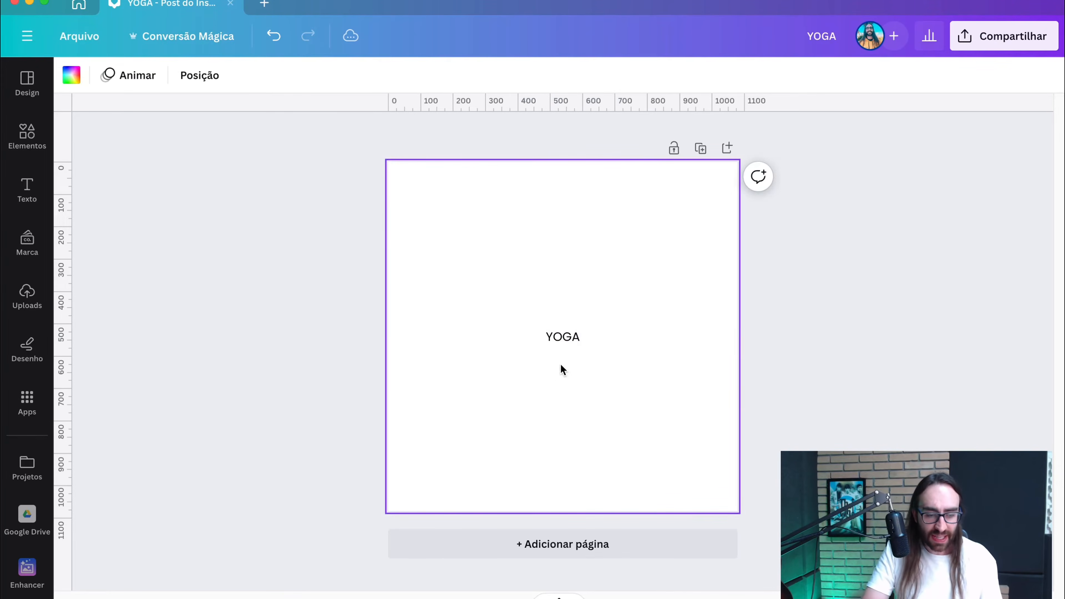
click(566, 343)
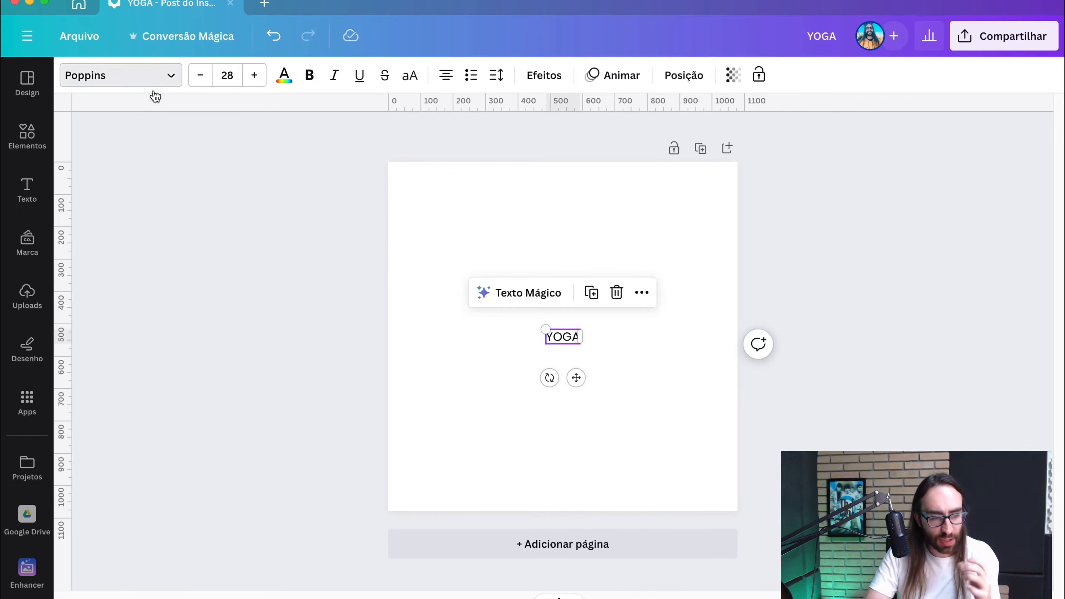
Set the YOGA text in Poppins ExtraBold, enlarge it to about size 238 and centre it horizontally on the page
click(155, 84)
click(105, 550)
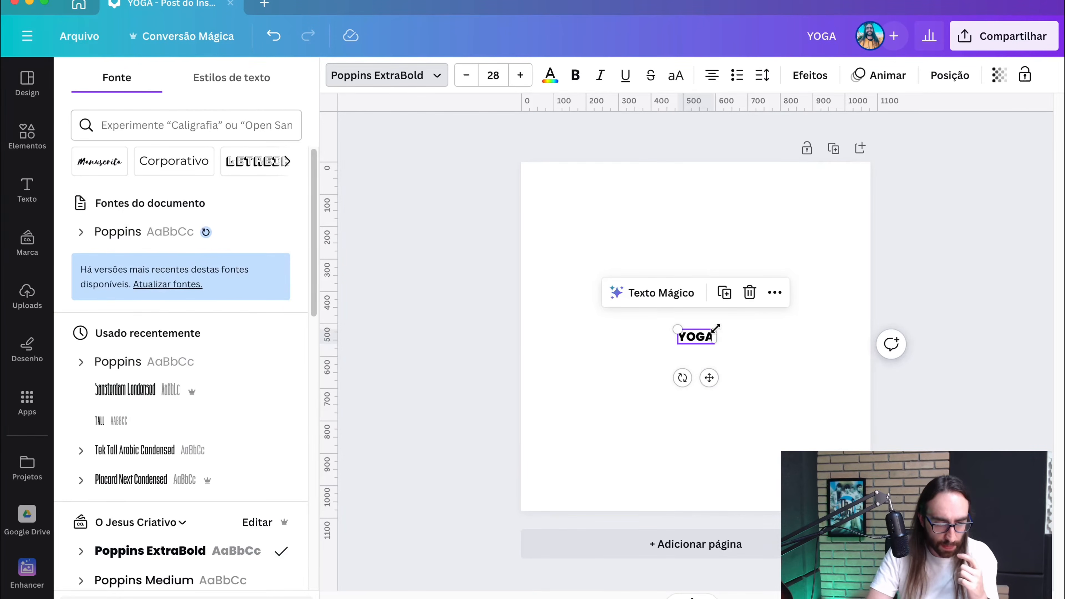
drag(716, 328, 966, 233)
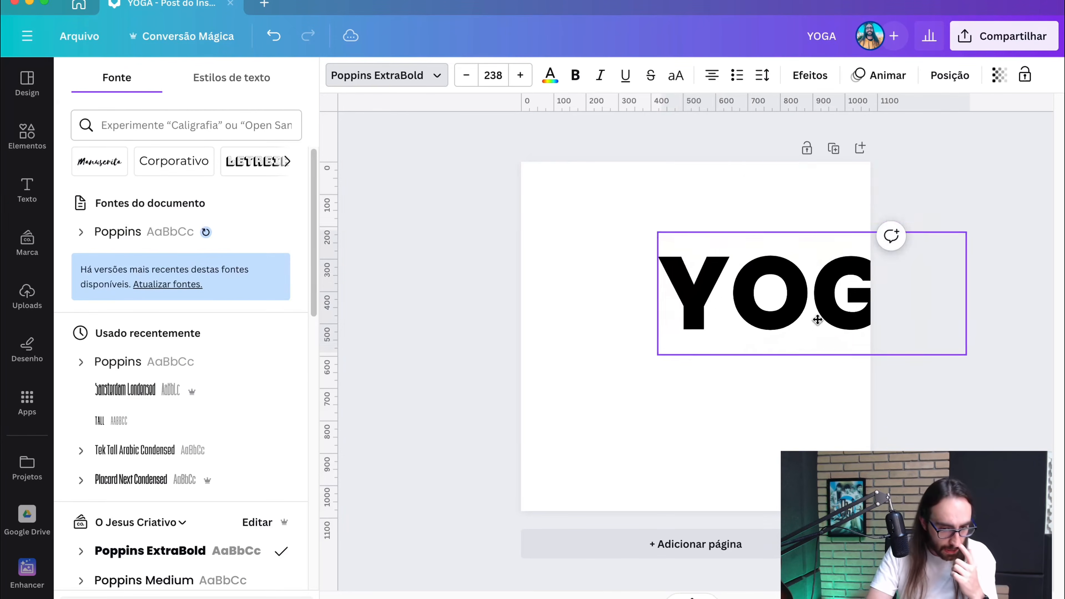
drag(817, 320, 706, 345)
click(925, 347)
click(925, 348)
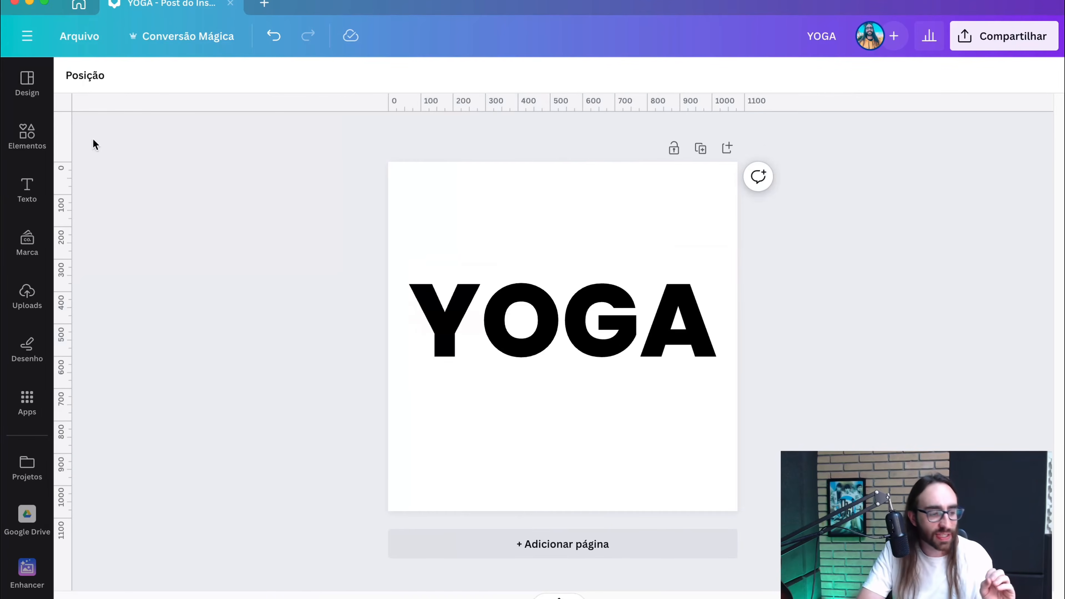
Search the photo elements for "yoga", add the woman stretching by the lake and bring the photo in front of the YOGA text
click(27, 134)
click(201, 82)
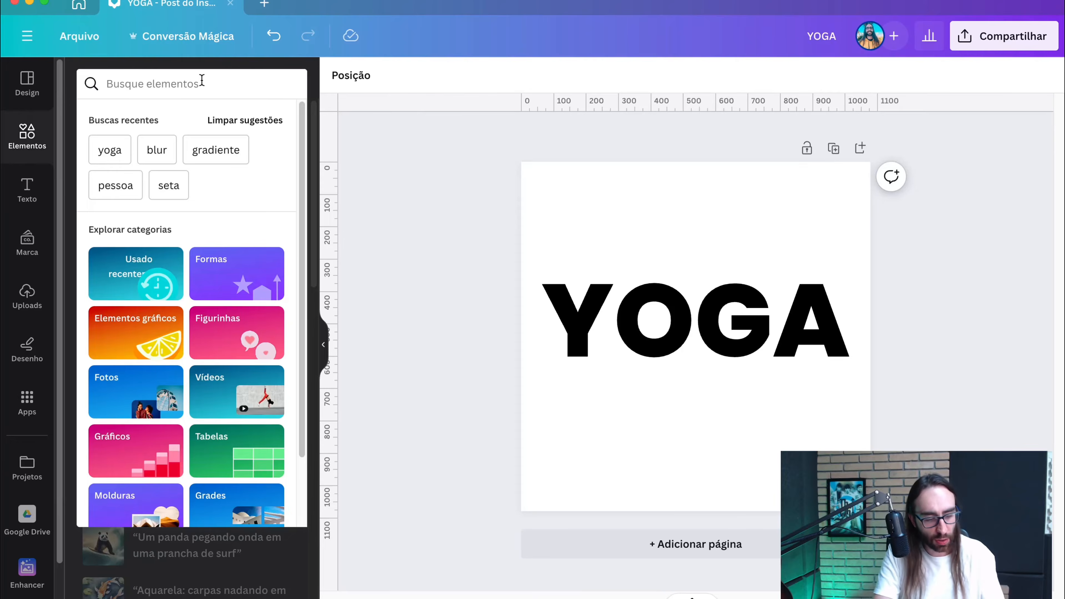
text(yoga)
key(Return)
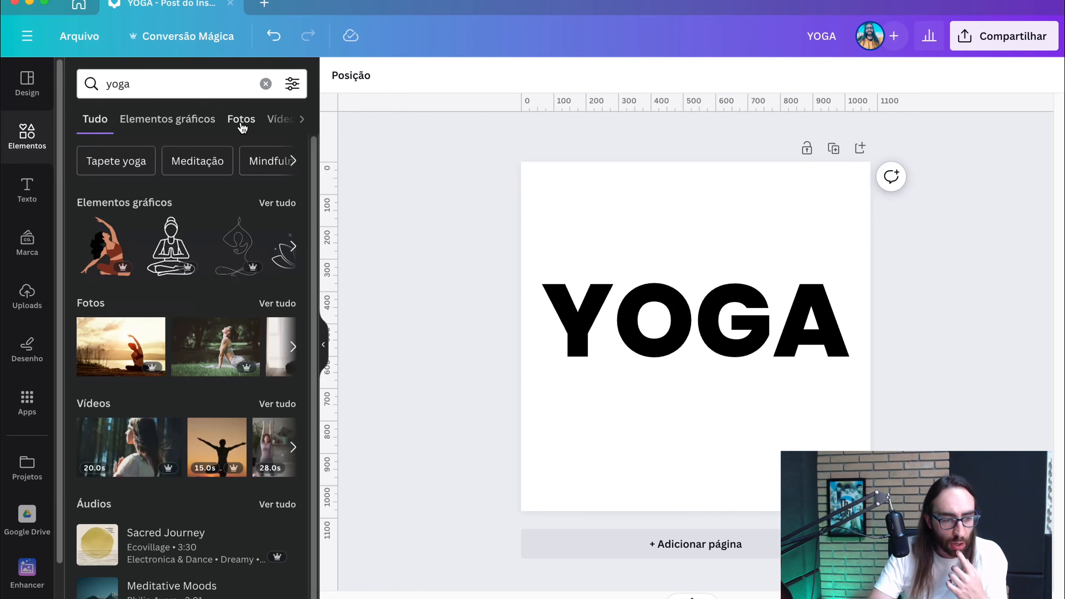
click(241, 122)
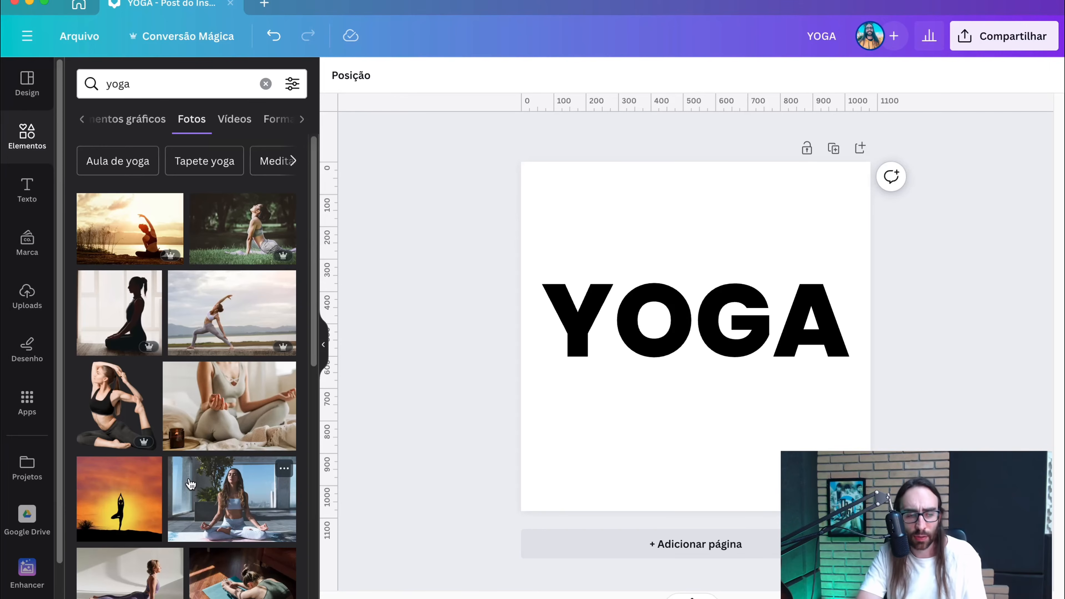
click(232, 313)
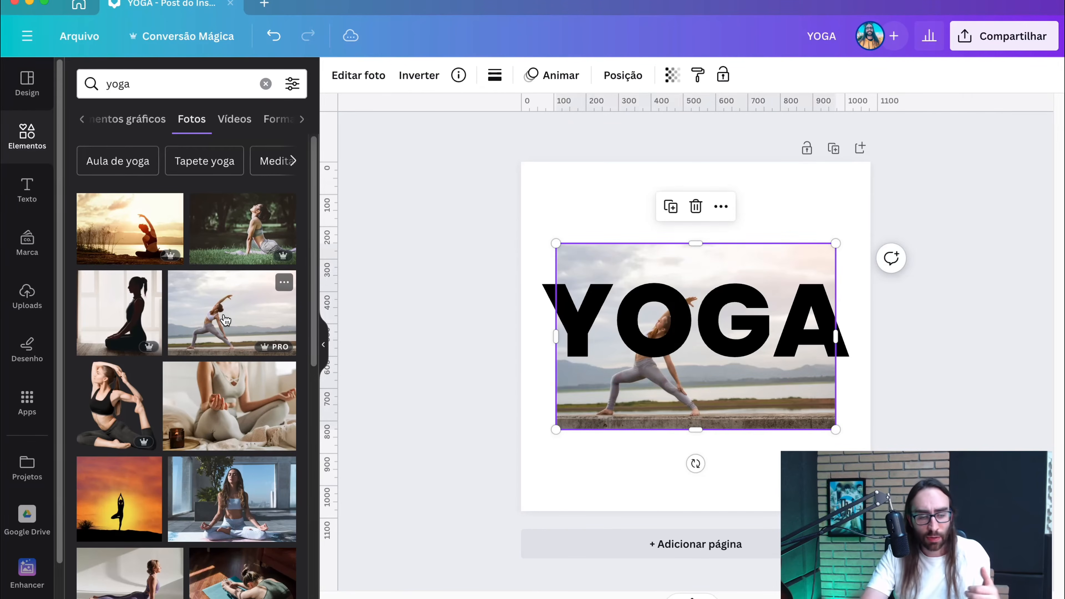
key(super+bracketright)
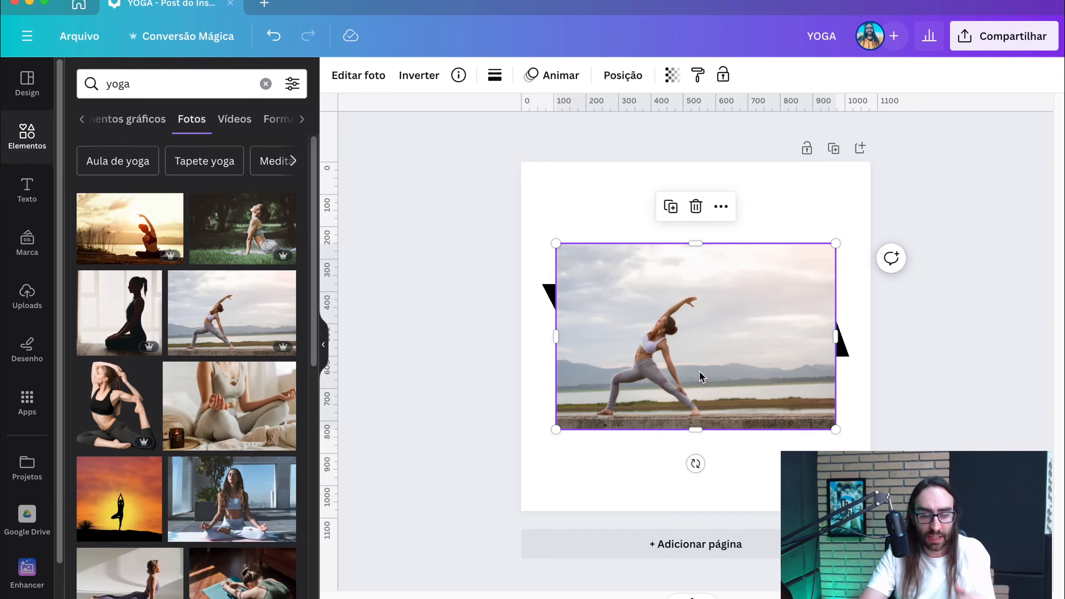
drag(701, 376, 701, 352)
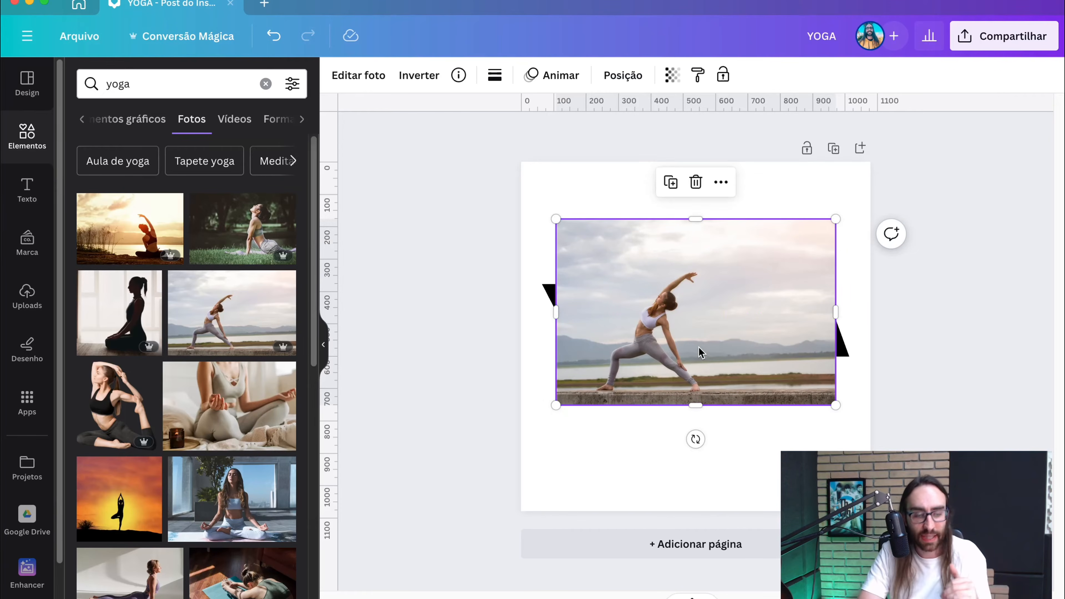
Remove the yoga photo's background and crop away the empty areas on both sides of the woman
click(356, 76)
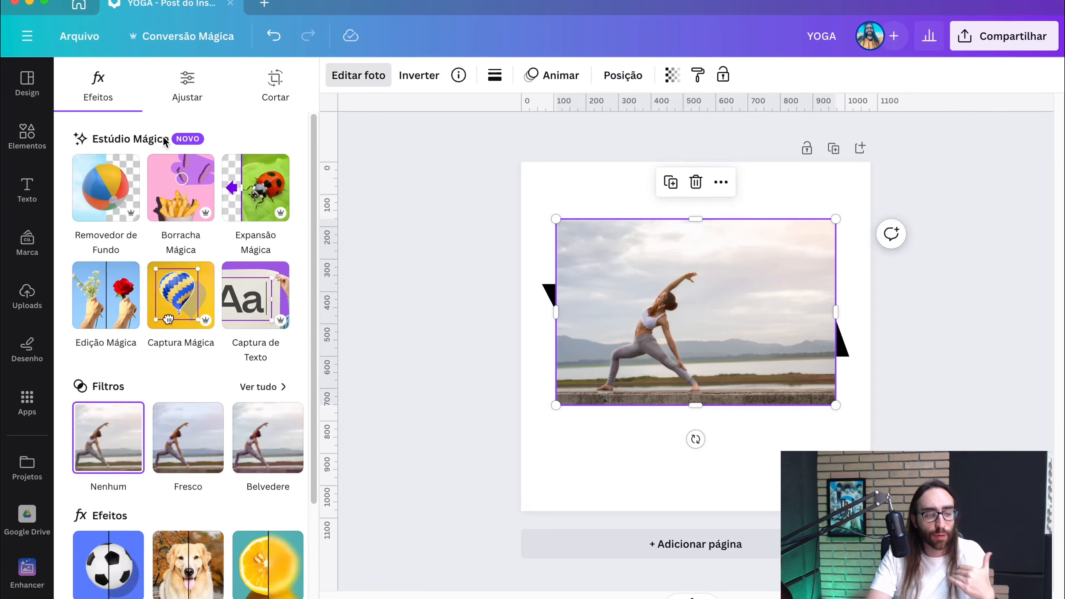
click(106, 179)
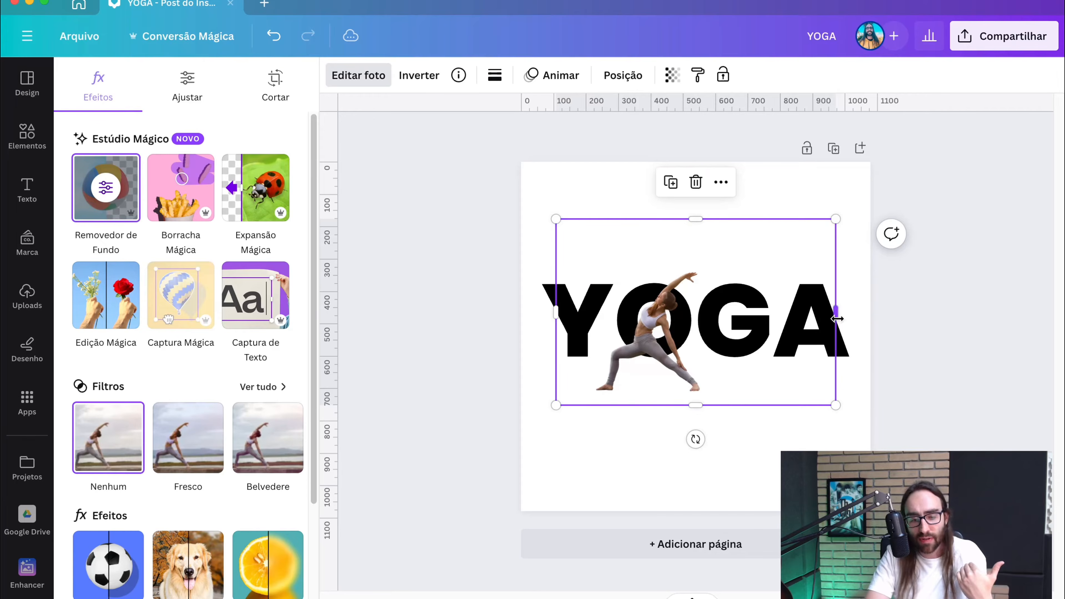
drag(836, 313, 708, 334)
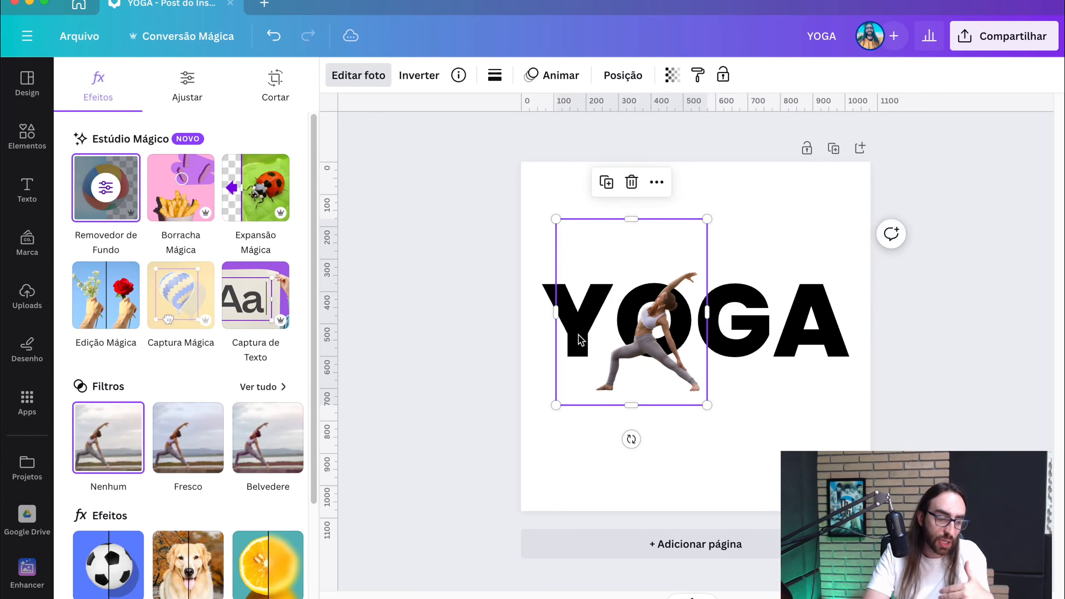
drag(558, 313, 588, 313)
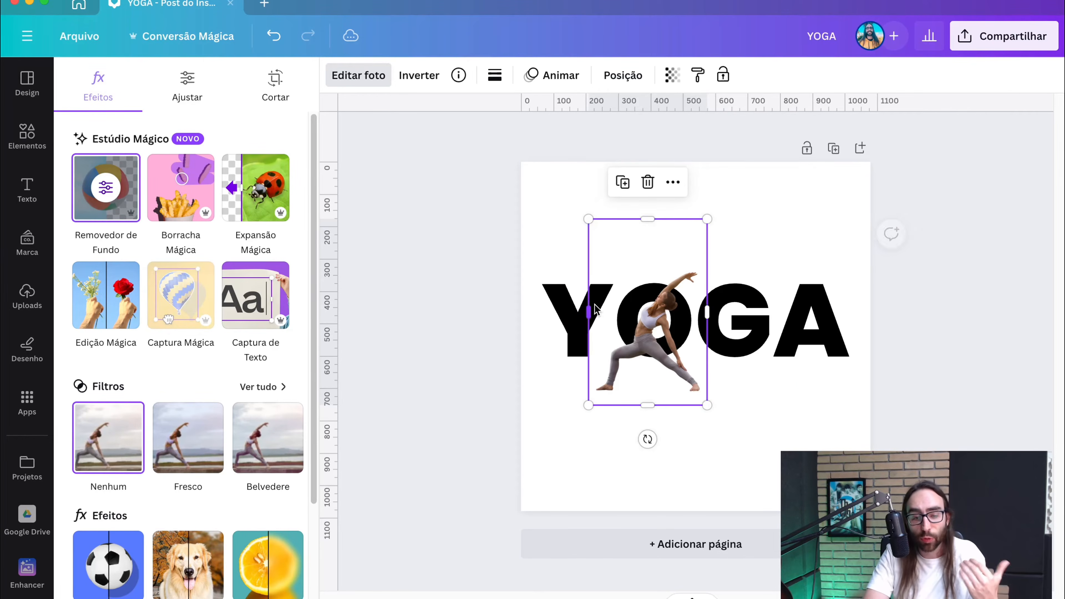
Enlarge the woman's cutout to about 720 px wide and position it over the middle of the YOGA text
drag(650, 217, 874, 252)
drag(735, 271, 704, 338)
drag(812, 186, 793, 208)
drag(686, 296, 698, 281)
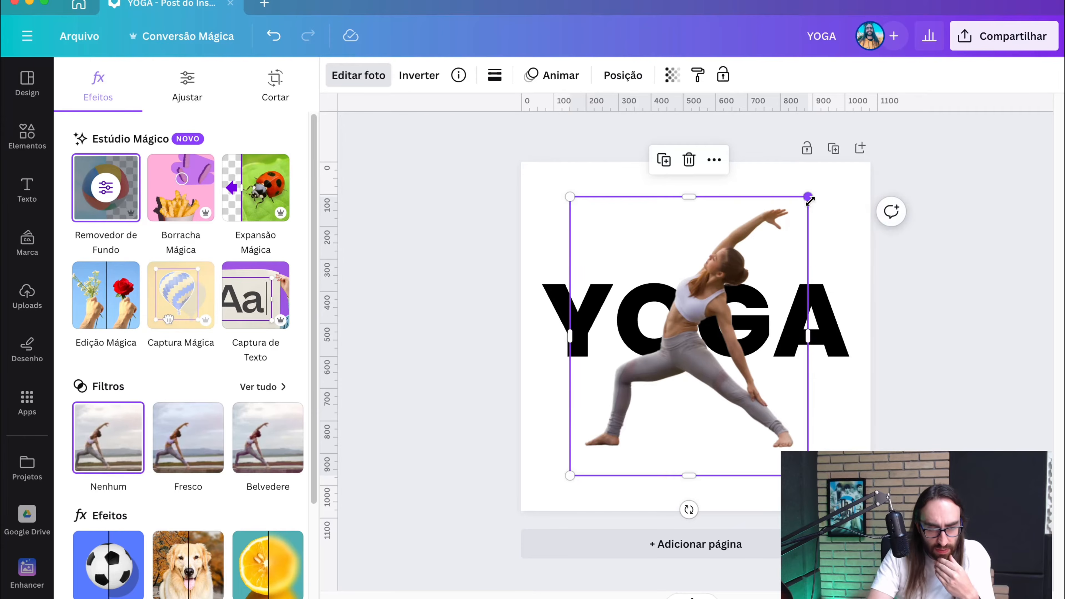
drag(809, 197, 802, 203)
drag(686, 275, 688, 270)
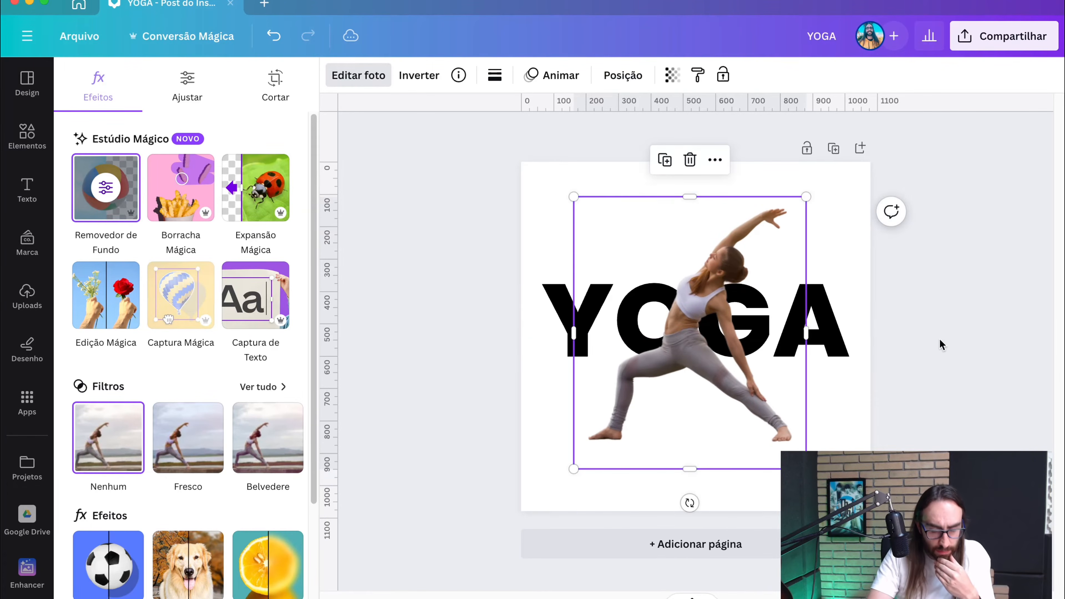
click(999, 324)
click(1000, 324)
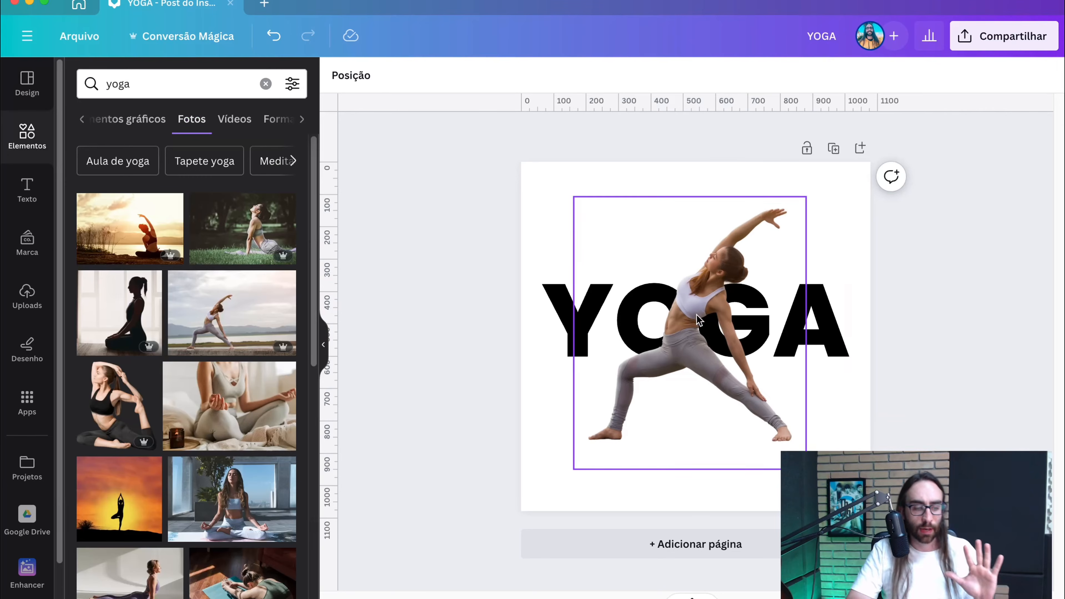
click(323, 343)
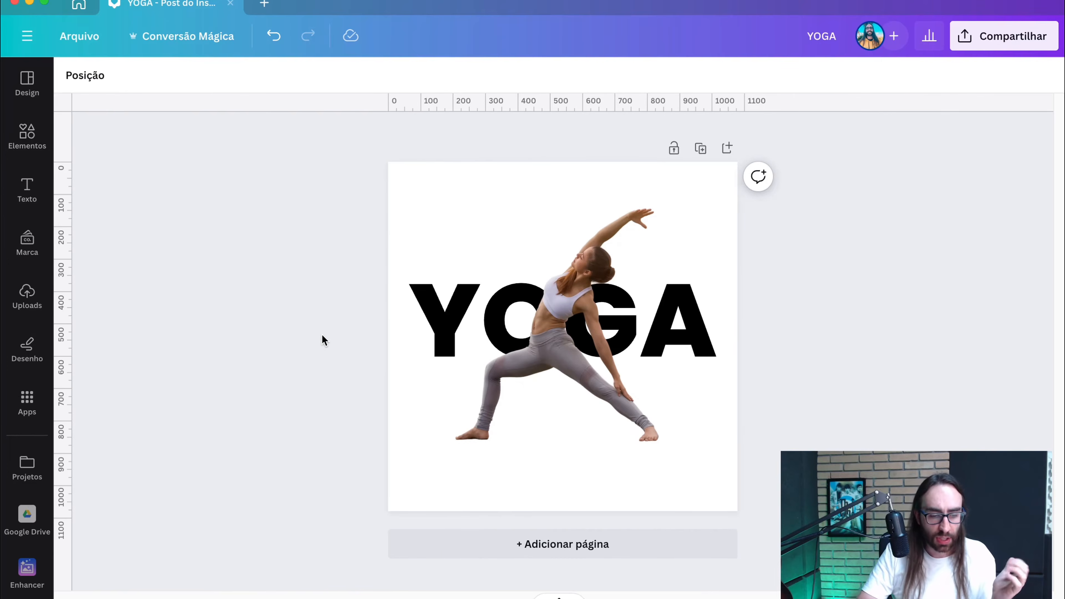
right_click(559, 329)
click(280, 200)
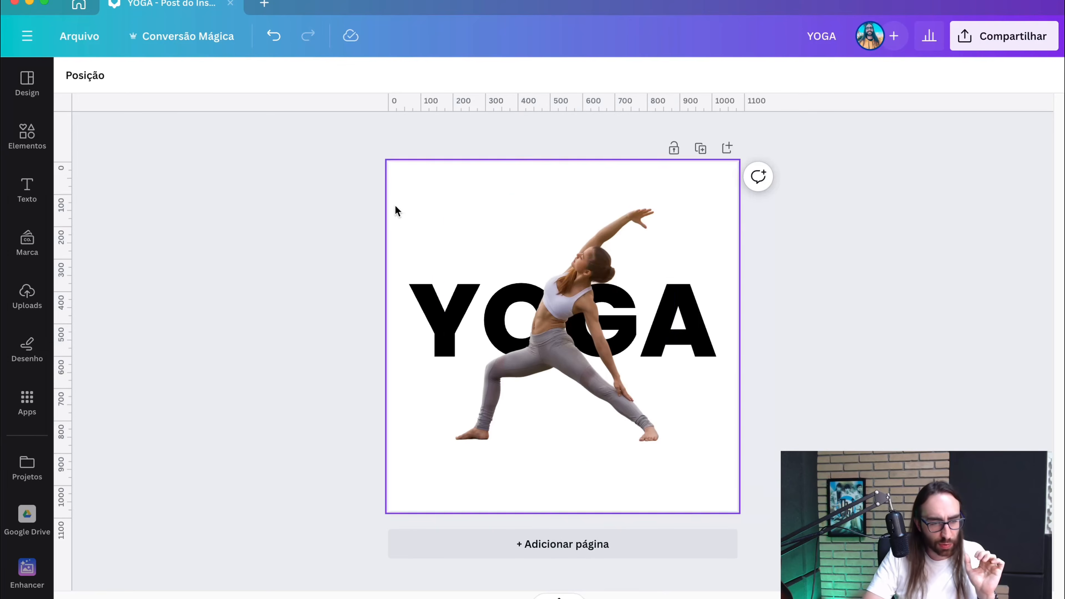
Apply the Bali filter to the woman's cutout photo
click(539, 324)
click(341, 82)
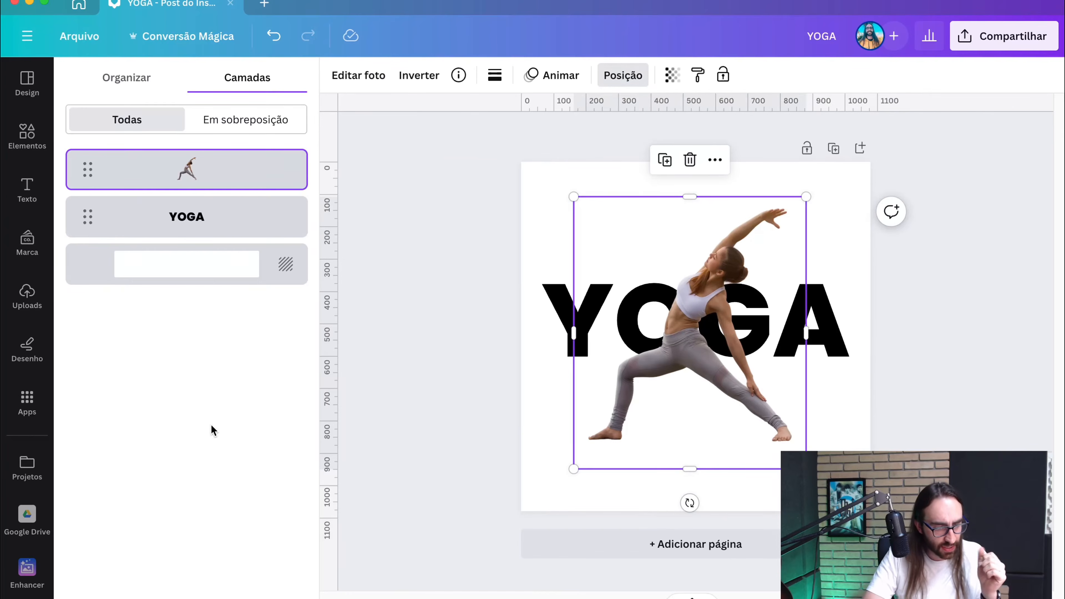
click(130, 86)
click(347, 76)
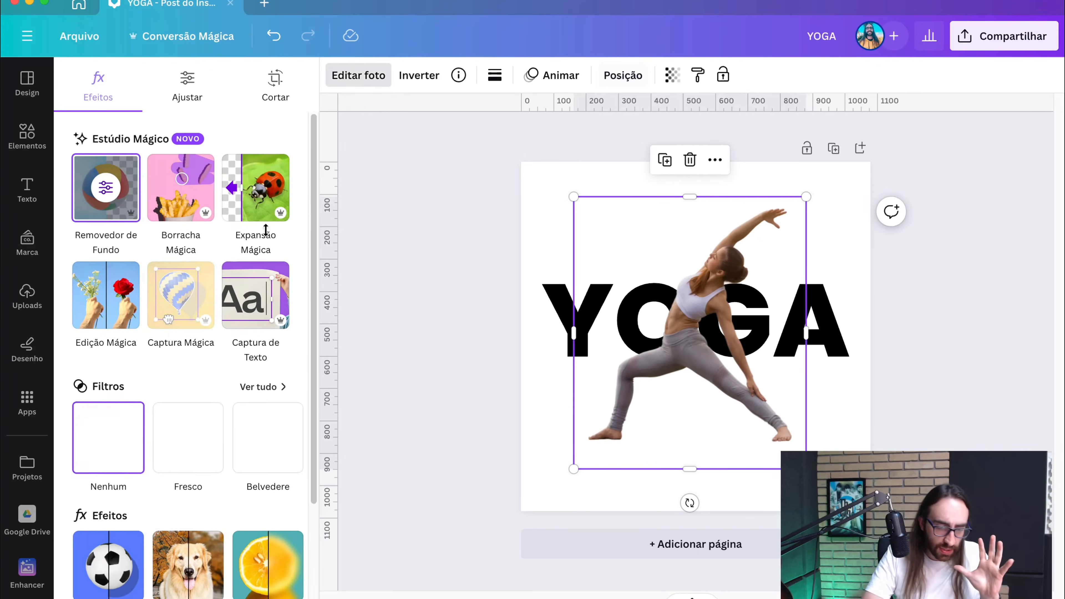
click(286, 440)
click(286, 440)
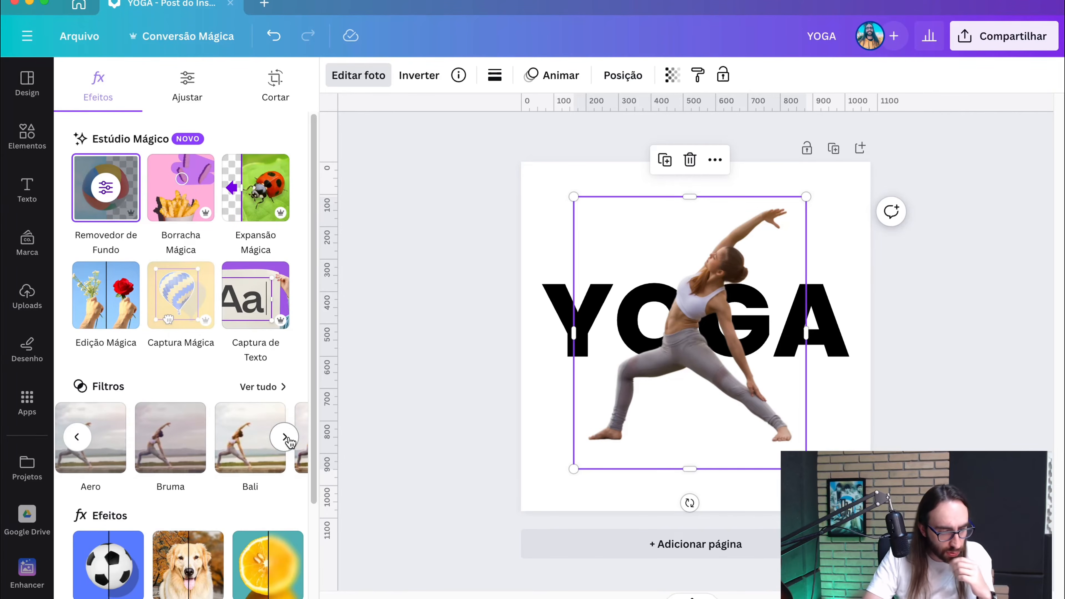
click(259, 442)
double_click(511, 303)
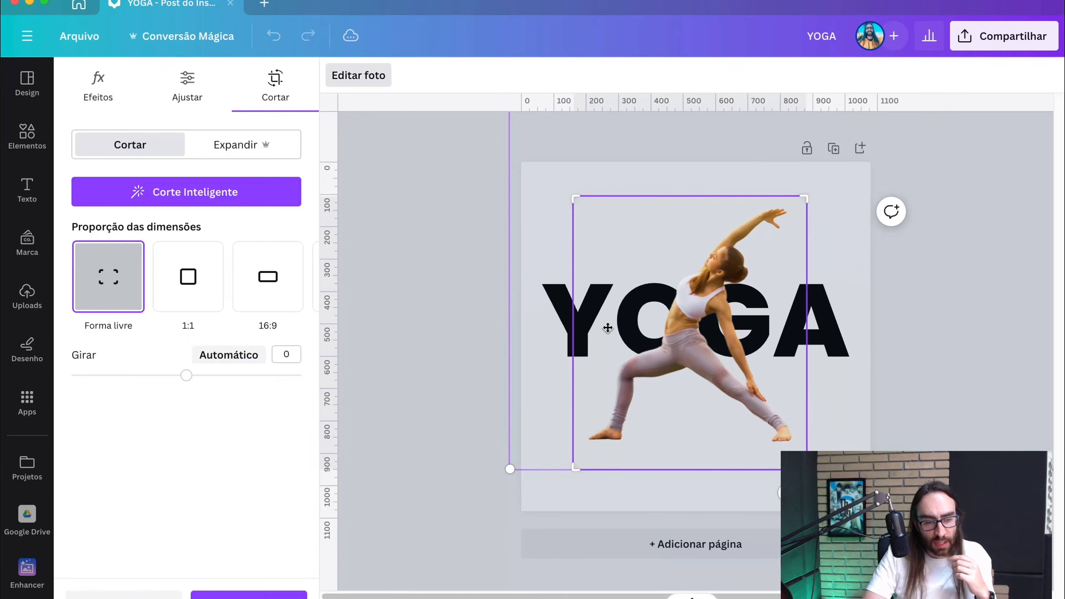
click(402, 268)
Duplicate the woman's cutout and align the copy exactly over the original
right_click(550, 318)
click(578, 312)
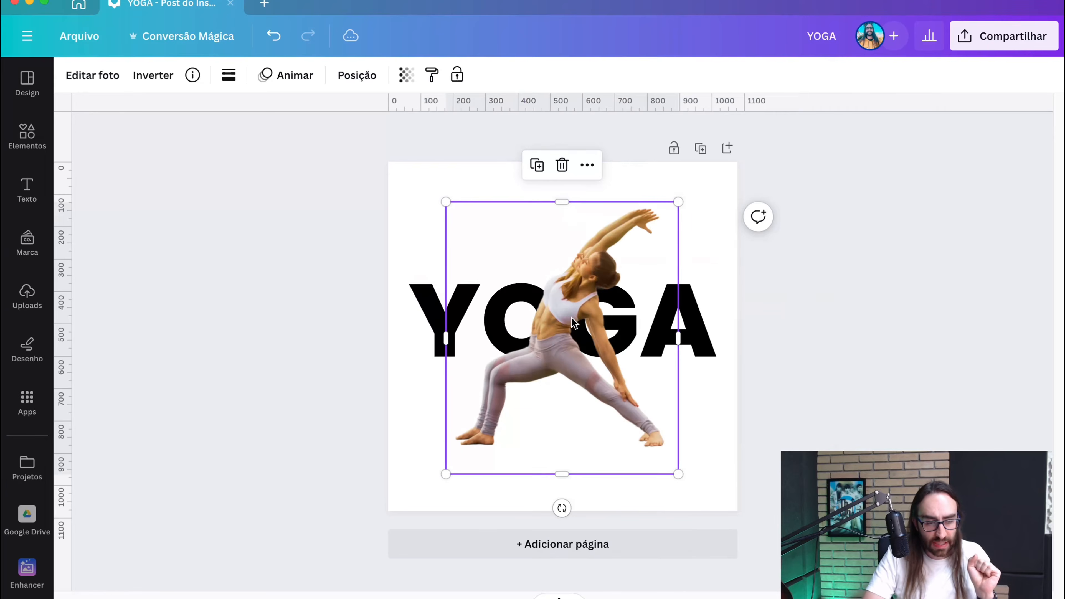
mouse_move(571, 318)
mouse_down()
mouse_move(555, 305)
mouse_move(566, 316)
mouse_up()
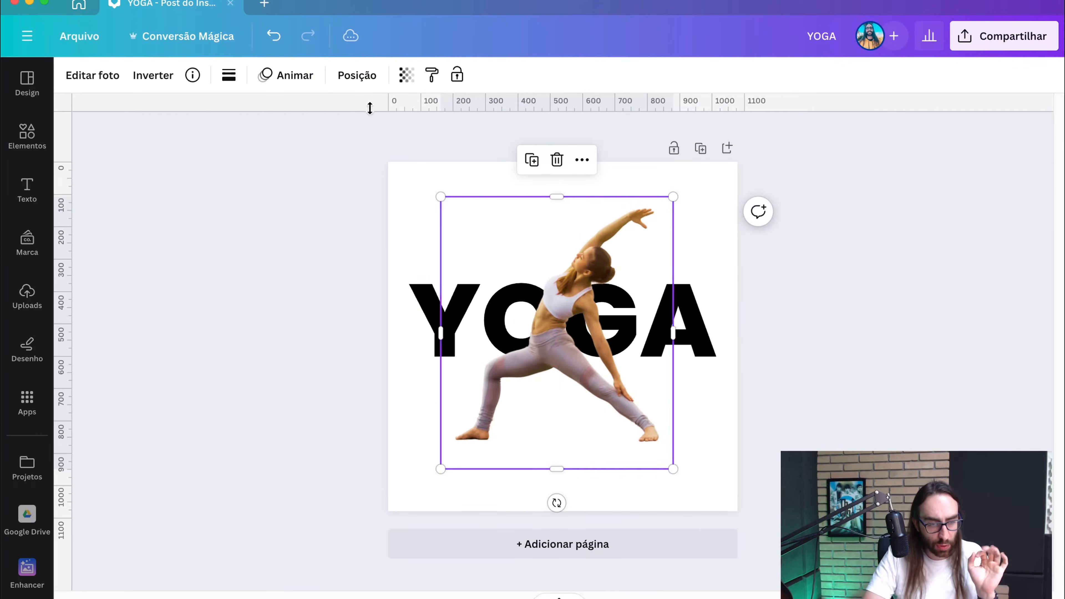
Move one copy of the woman's cutout beneath the YOGA text in the layer order
click(347, 84)
click(233, 81)
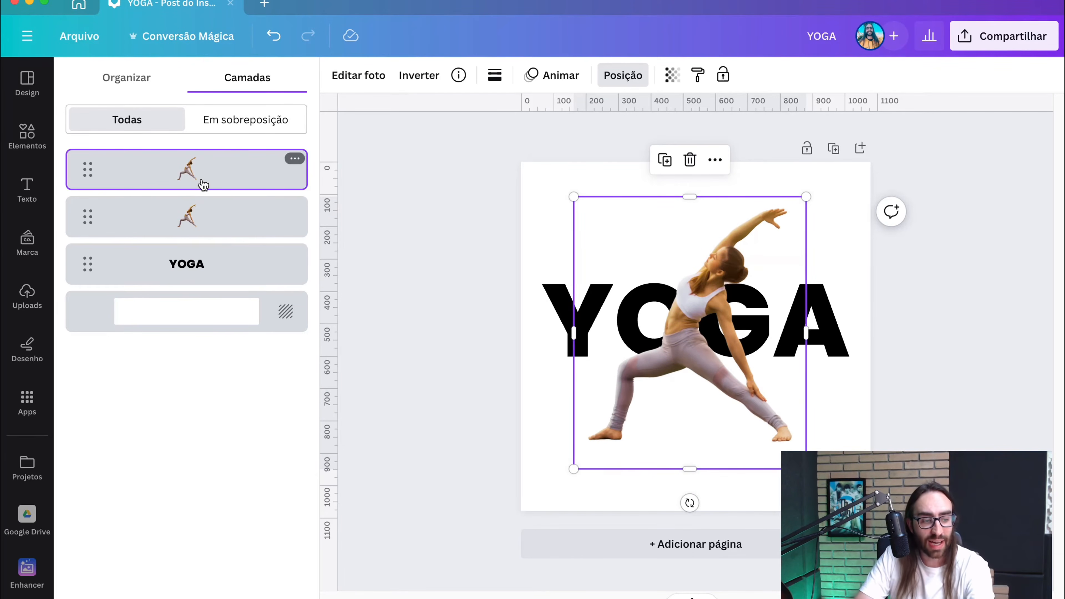
drag(202, 183, 220, 289)
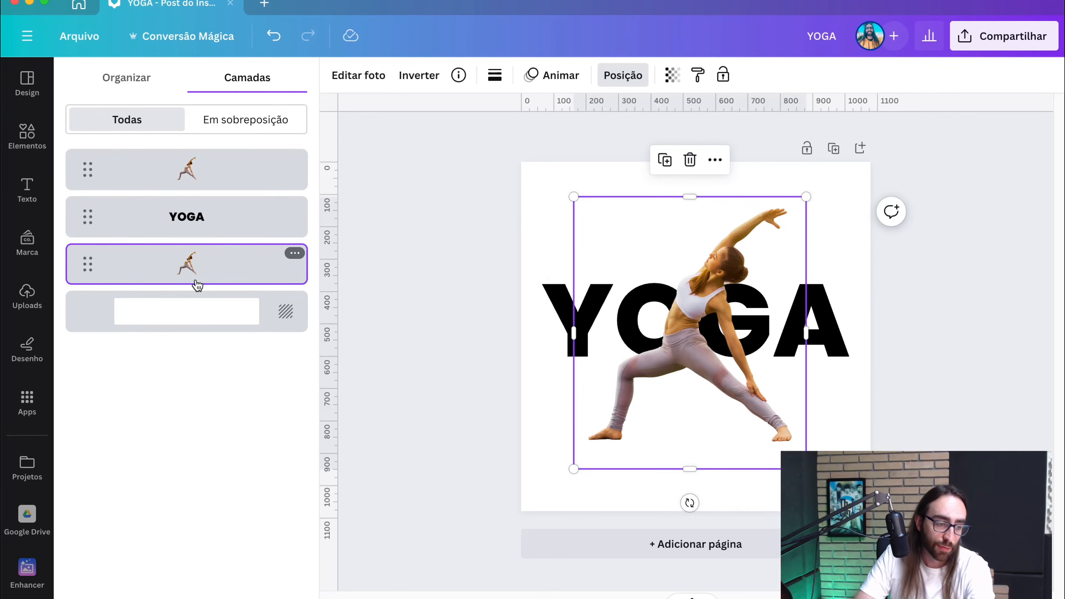
click(468, 327)
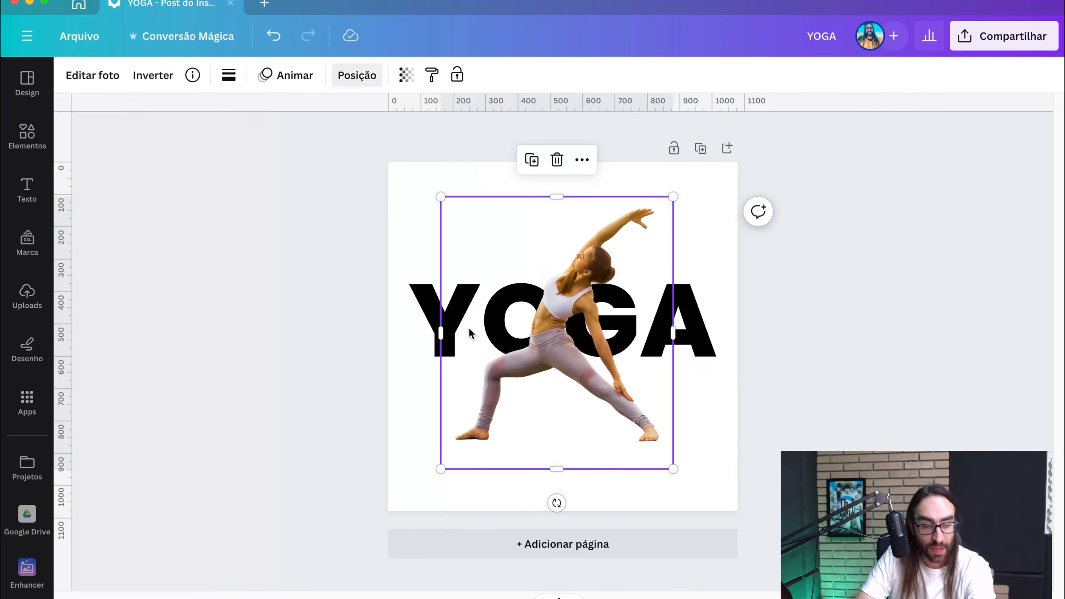
double_click(468, 327)
click(438, 351)
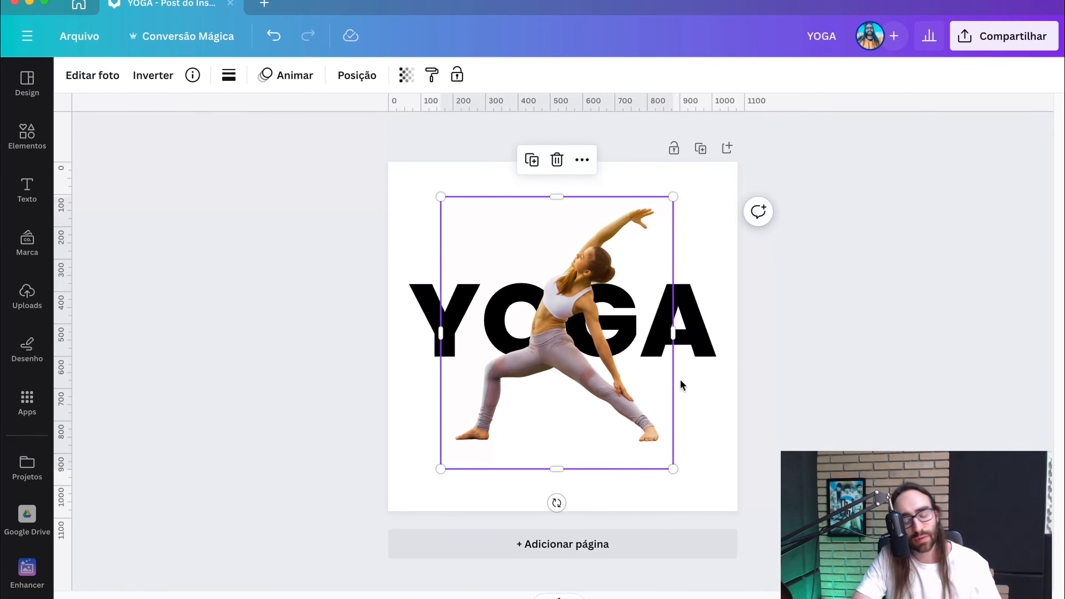
Crop the front copy of the woman from its right side to about her waist so the G overlaps her body
click(784, 373)
scroll(701, 374, up, 3)
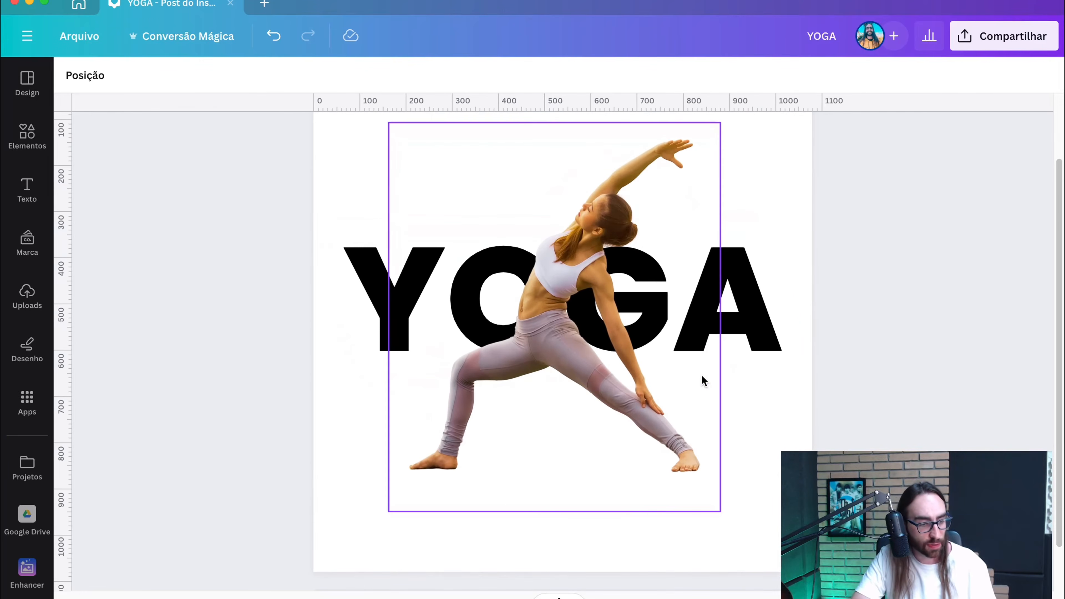
click(580, 303)
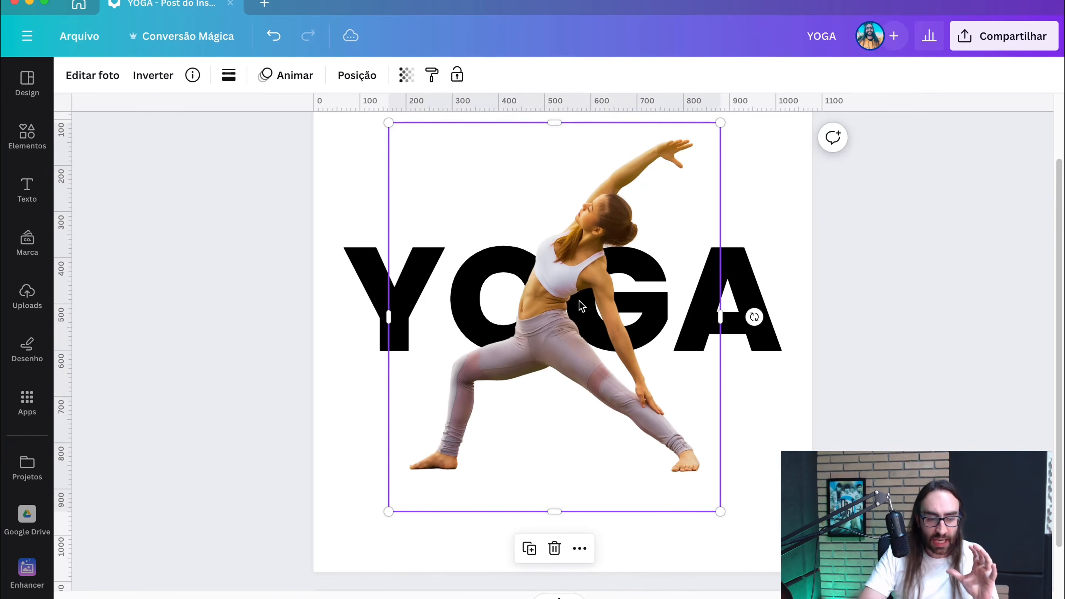
click(350, 76)
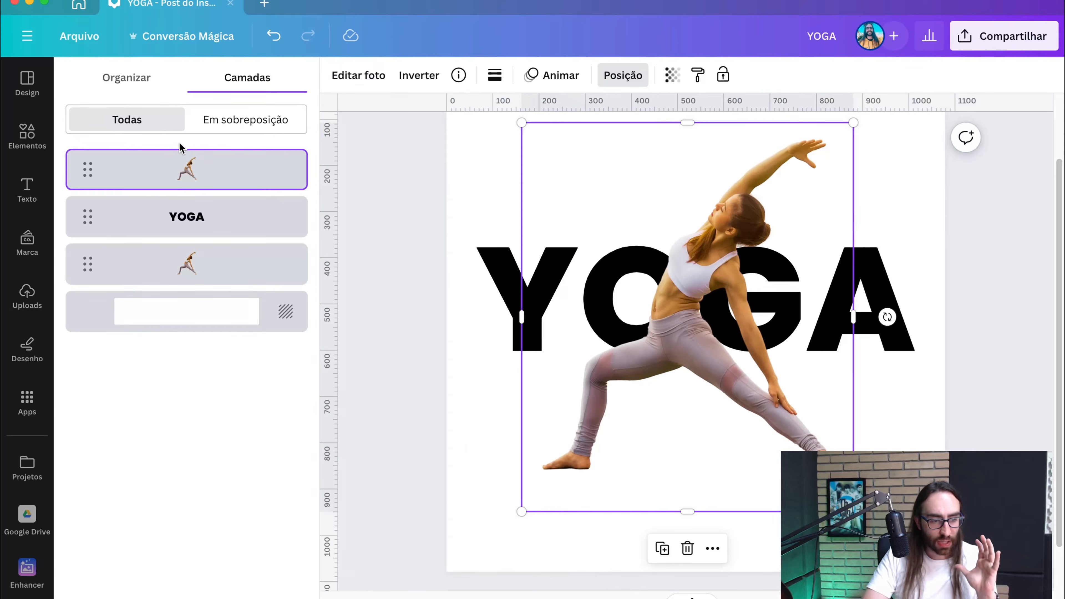
click(377, 247)
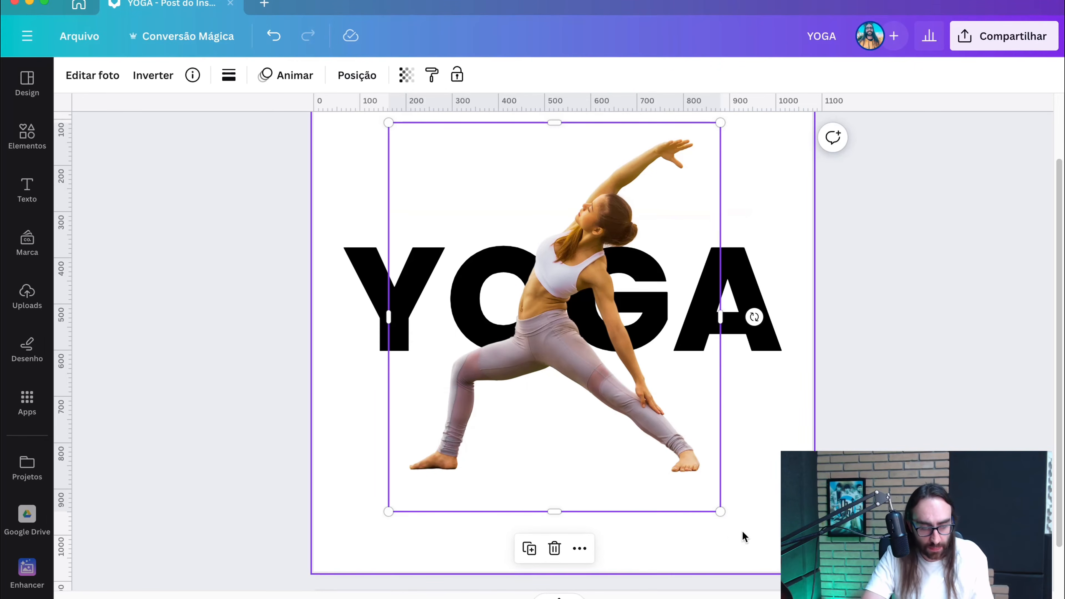
drag(720, 317, 558, 318)
click(944, 372)
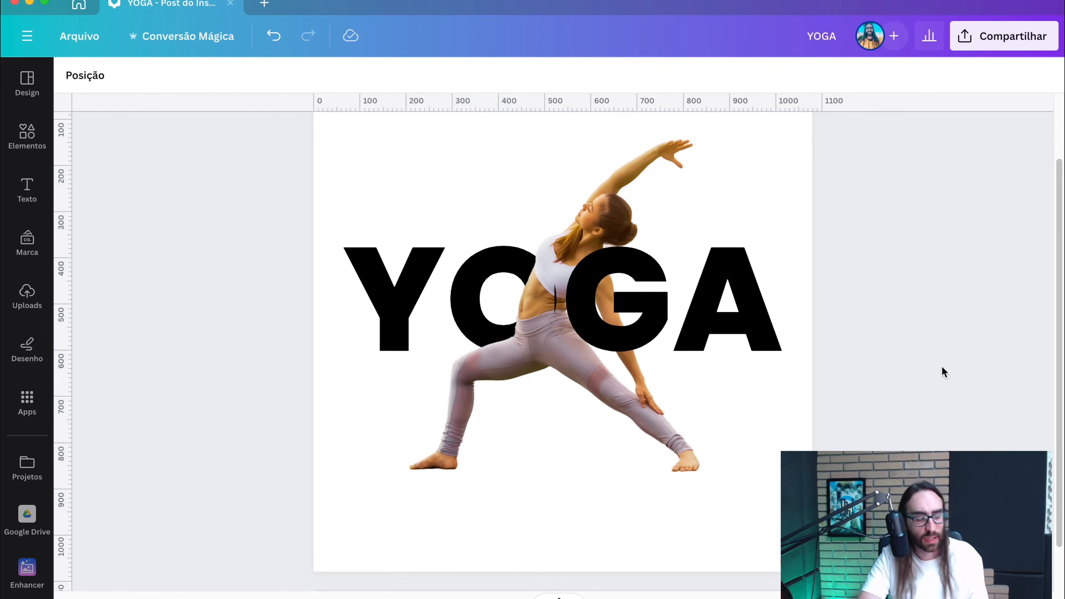
Extend the front copy's right crop edge slightly so it ends just before the letter G
click(556, 301)
click(552, 303)
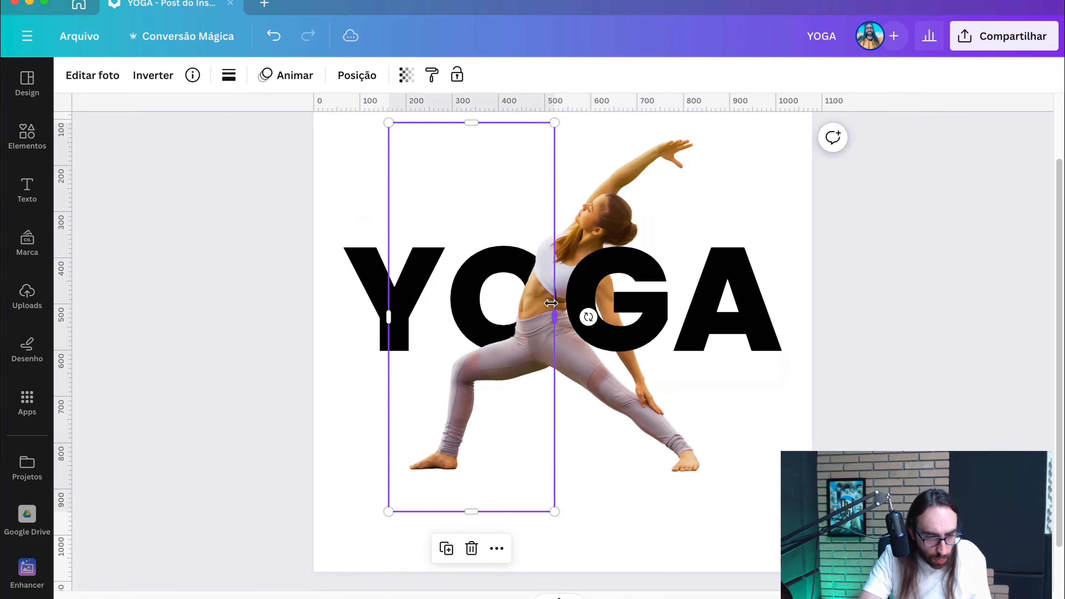
drag(557, 310, 563, 311)
click(957, 390)
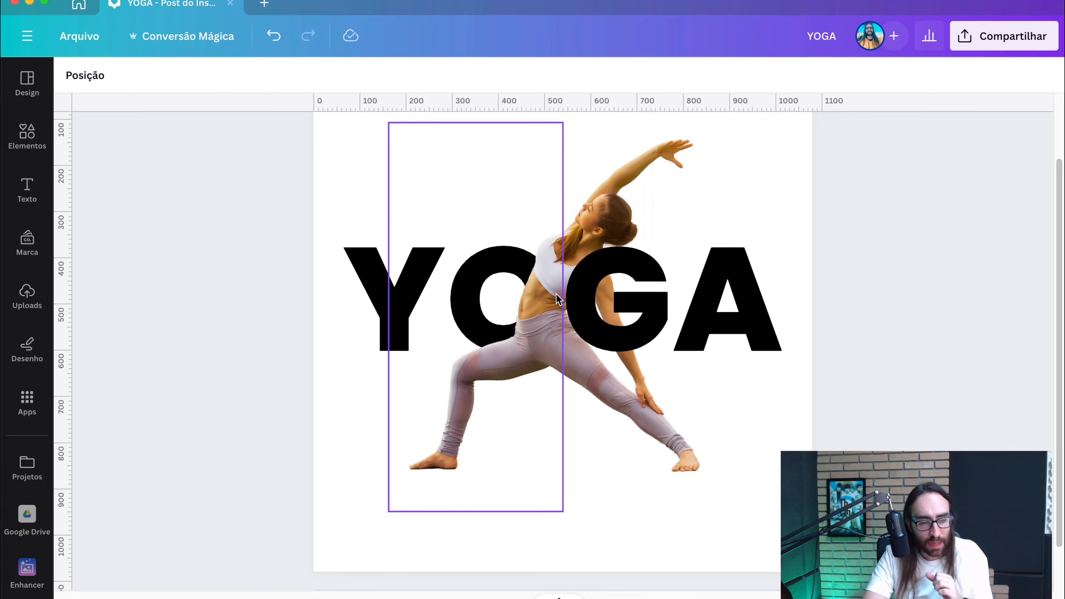
click(570, 273)
key(super+d)
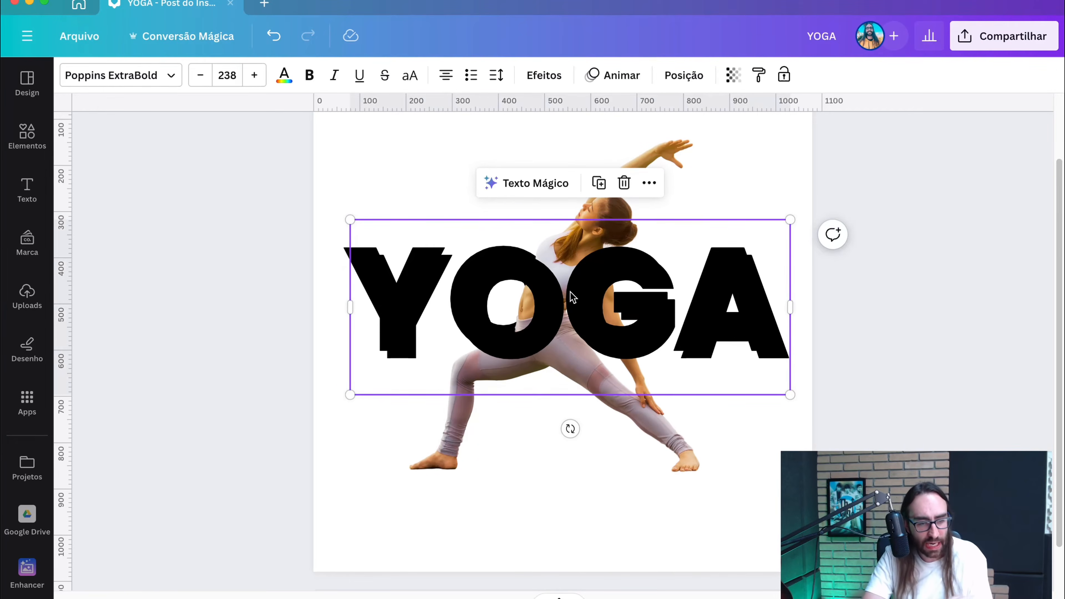
key(super+z)
Duplicate the cropped front copy of the woman and align the duplicate exactly over it
click(612, 177)
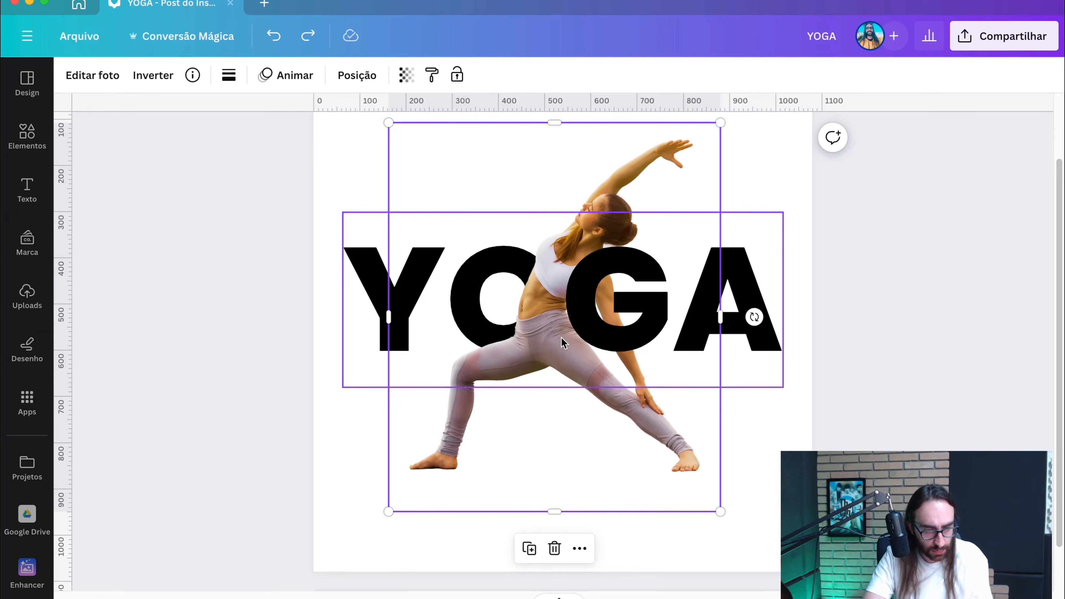
click(520, 363)
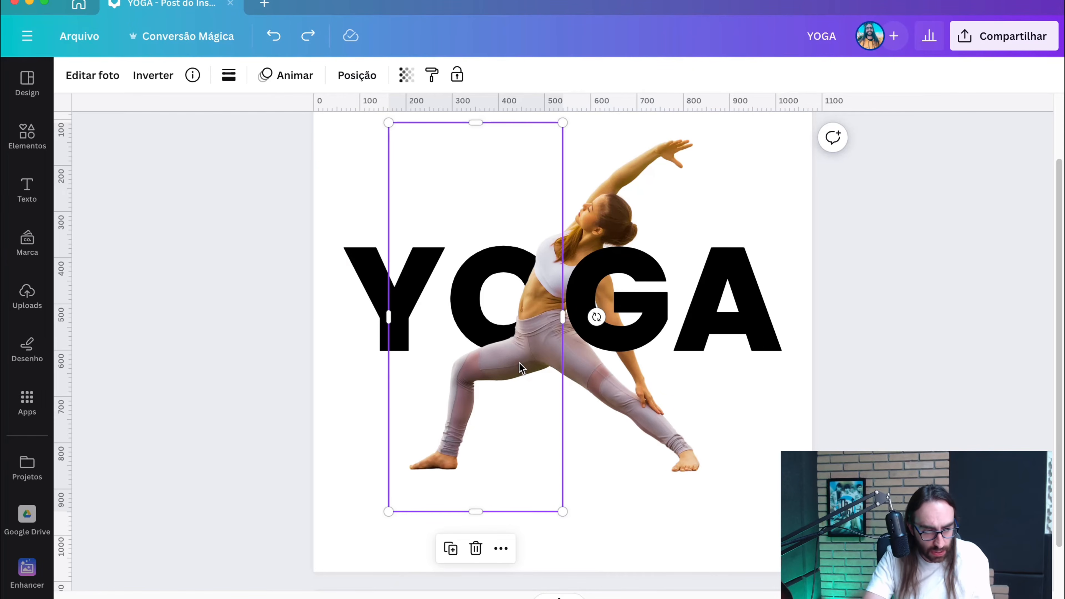
key(super+d)
drag(524, 364, 518, 354)
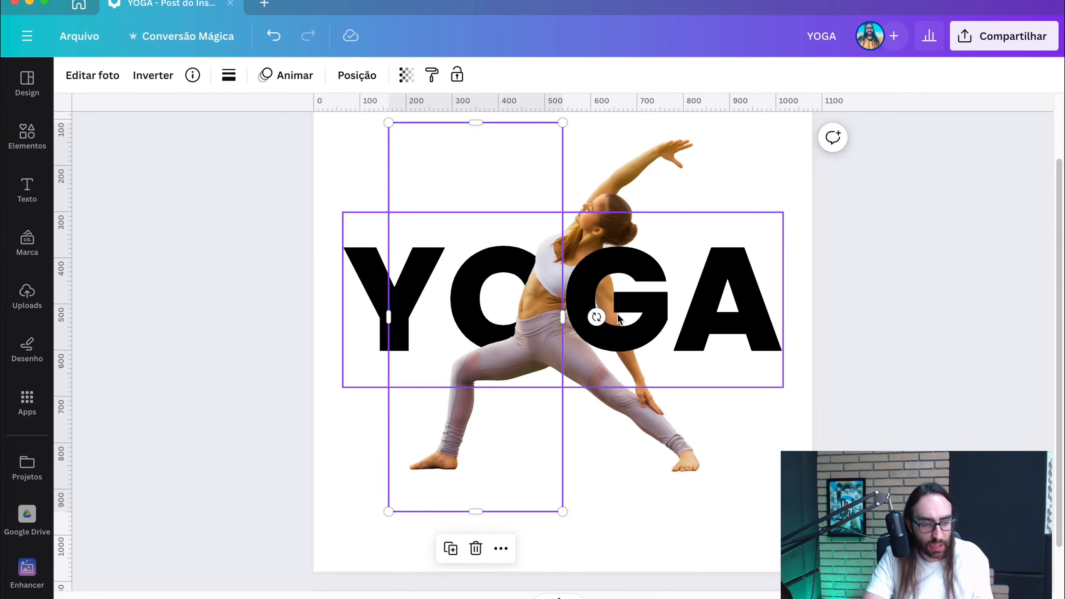
Recrop the new duplicate so it spans only from just before the G to the G's right edge
scroll(618, 316, up, 5)
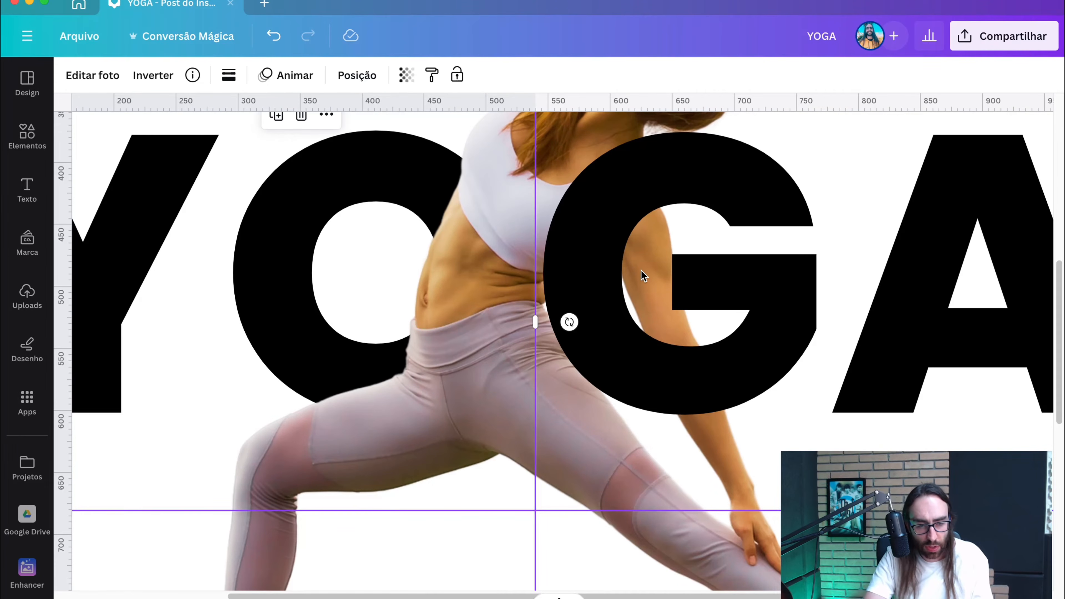
scroll(644, 279, down, 5)
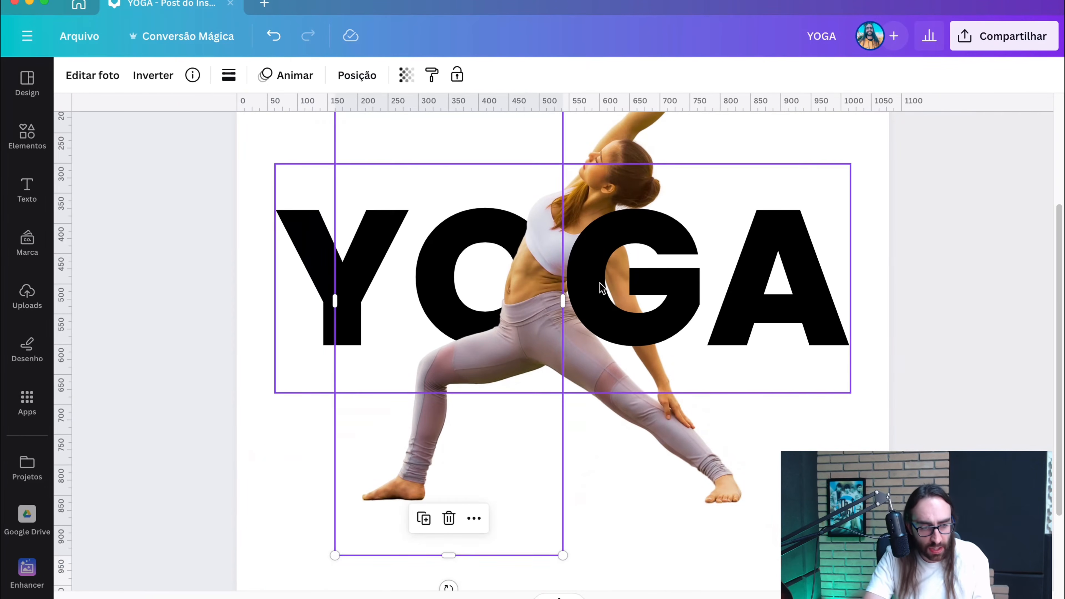
drag(620, 309, 700, 310)
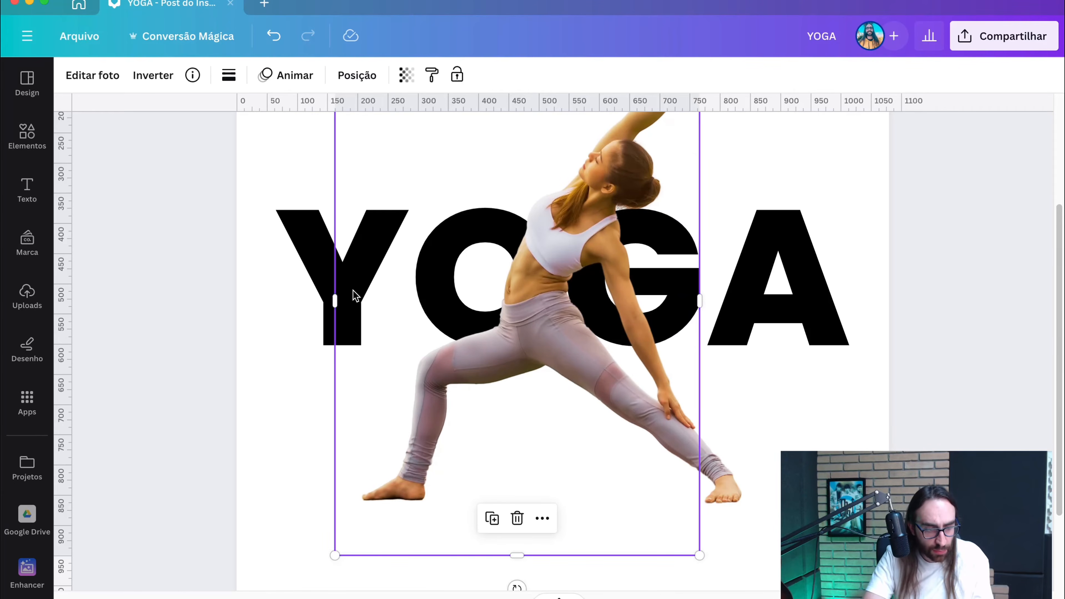
drag(338, 298, 562, 306)
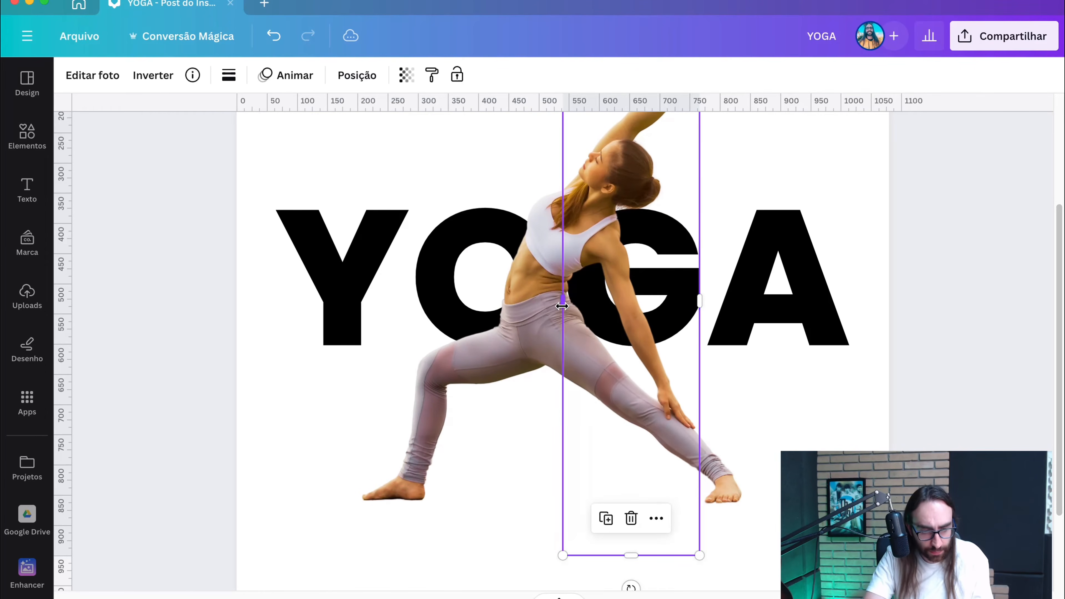
Crop the narrow duplicate from its top edge down to about the woman's waist so the G overlaps her torso
scroll(573, 312, up, 5)
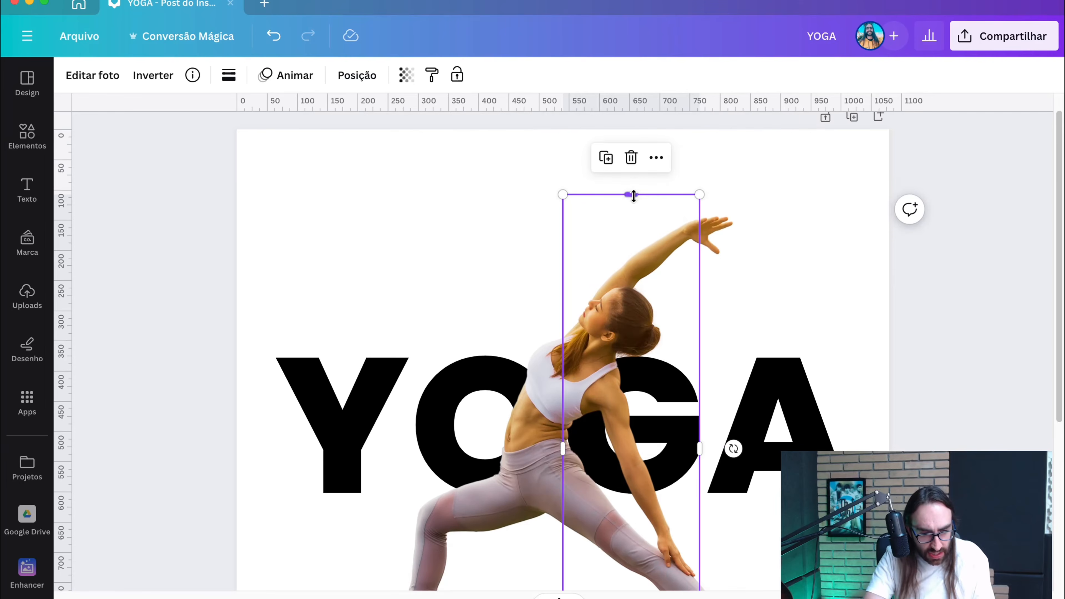
drag(633, 195, 633, 427)
click(923, 376)
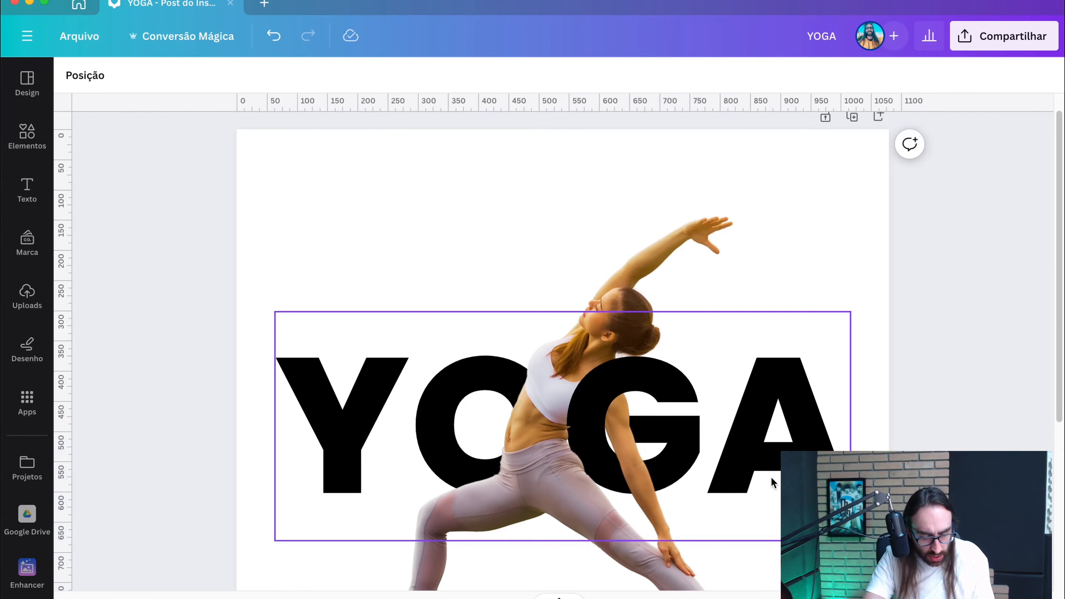
Trim the narrow duplicate's left crop edge slightly inward at the waist, along the G's left curve
scroll(566, 442, up, 3)
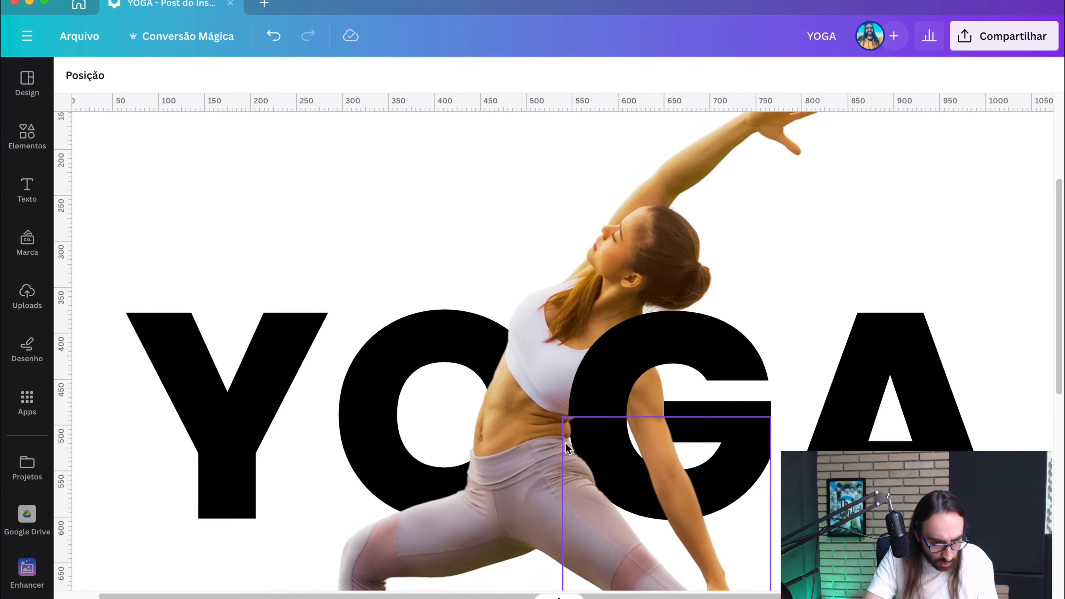
click(560, 430)
scroll(569, 478, down, 5)
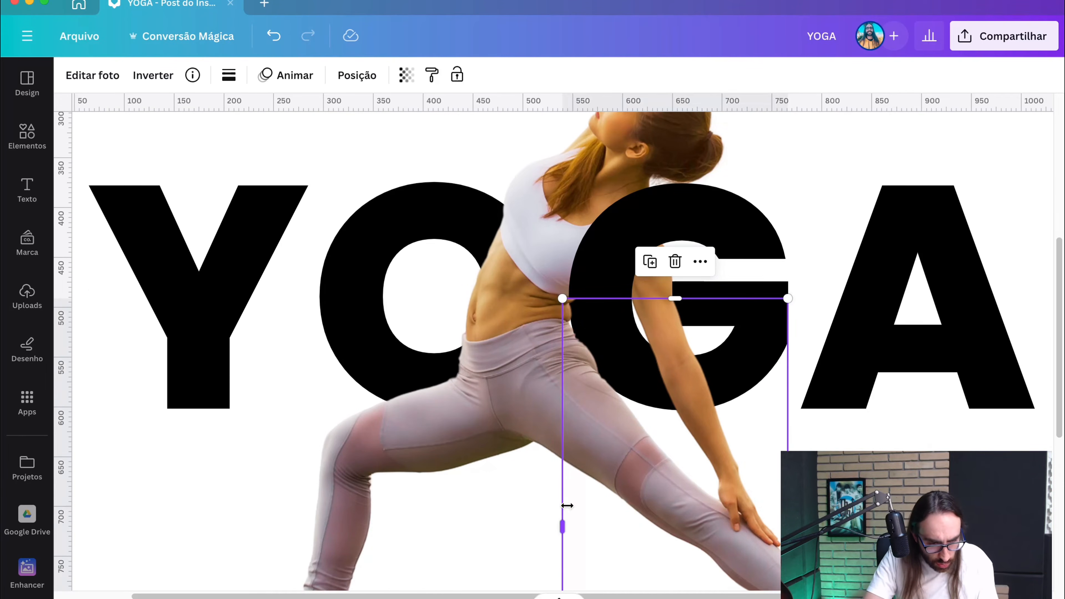
scroll(581, 298, up, 3)
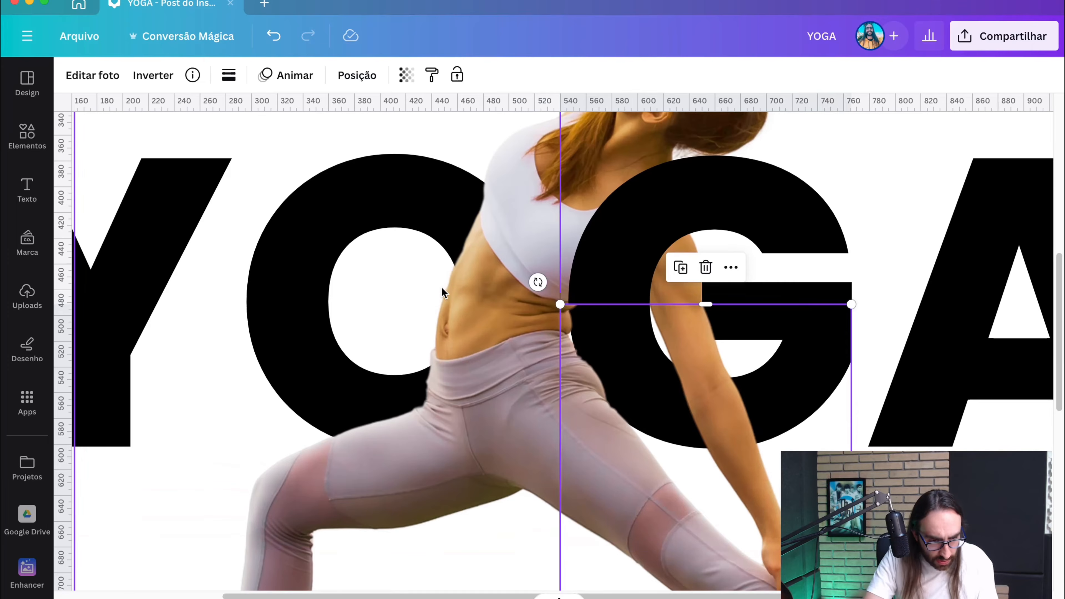
click(384, 279)
click(572, 311)
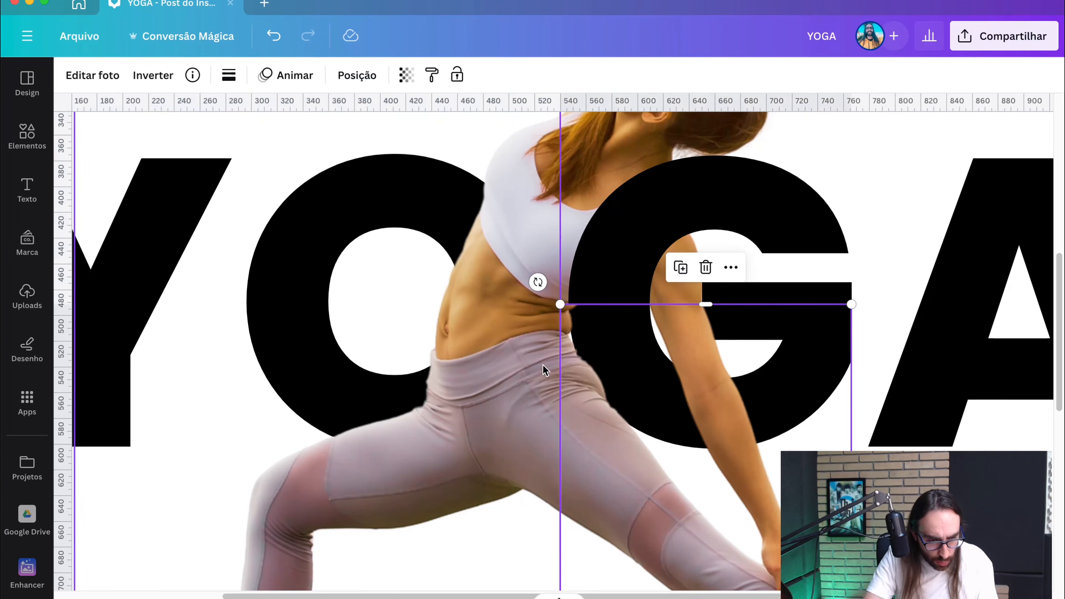
scroll(553, 493, down, 5)
drag(559, 496, 582, 482)
scroll(583, 481, down, 5)
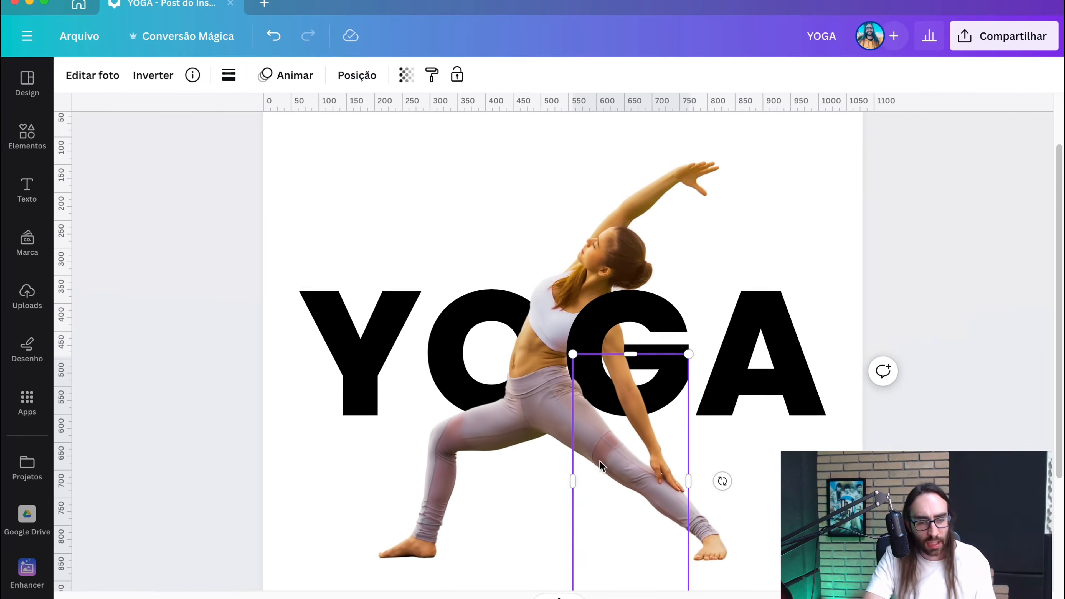
click(894, 381)
scroll(893, 381, down, 3)
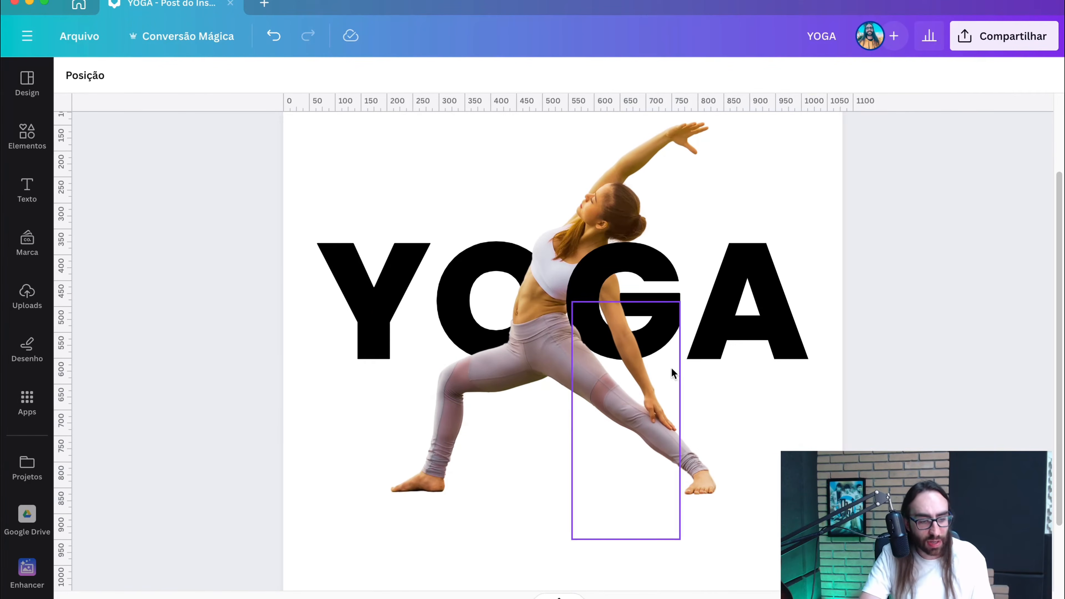
Raise the narrow duplicate's top crop edge slightly and extend its left crop edge a little outward
click(577, 339)
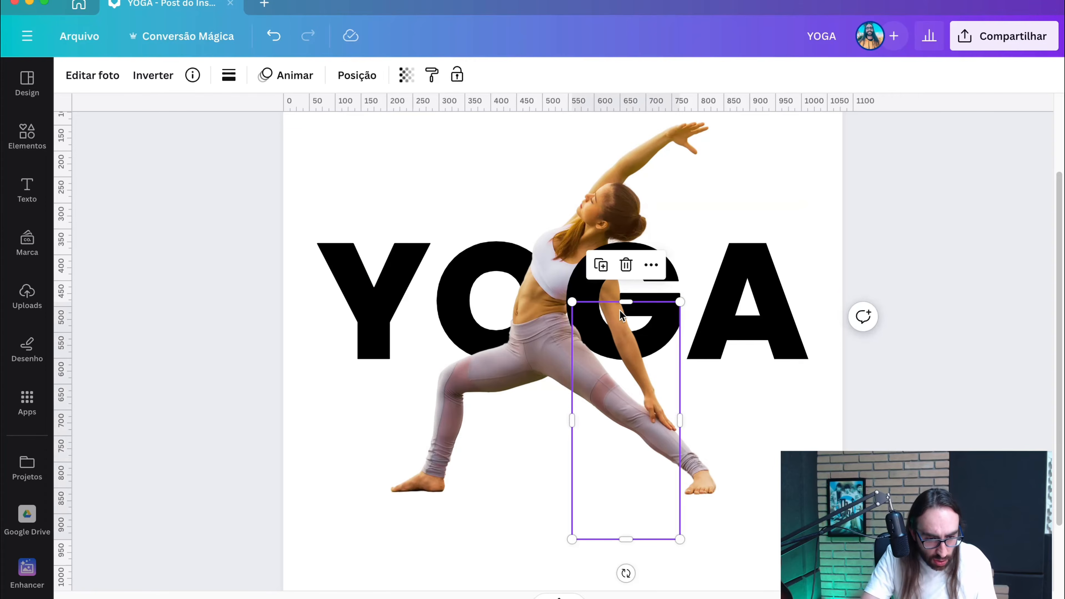
mouse_move(622, 301)
mouse_down()
mouse_move(625, 311)
mouse_move(627, 296)
mouse_up()
scroll(587, 402, up, 2)
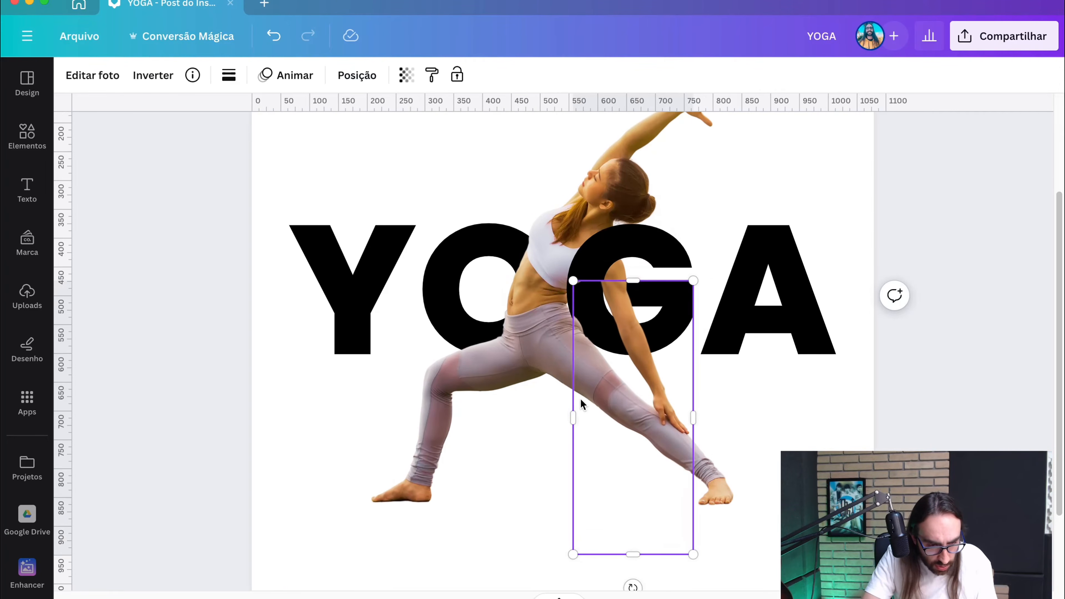
drag(576, 416, 573, 416)
click(958, 348)
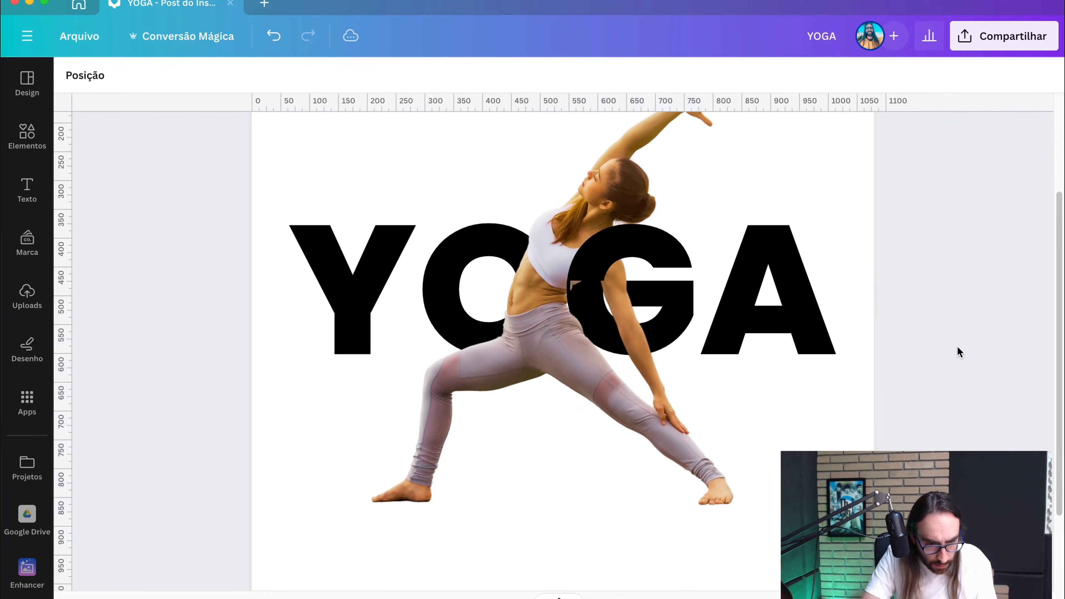
Nudge the narrow duplicate slightly left and lower its top crop edge to clear the stray torso piece over the G
scroll(614, 299, up, 5)
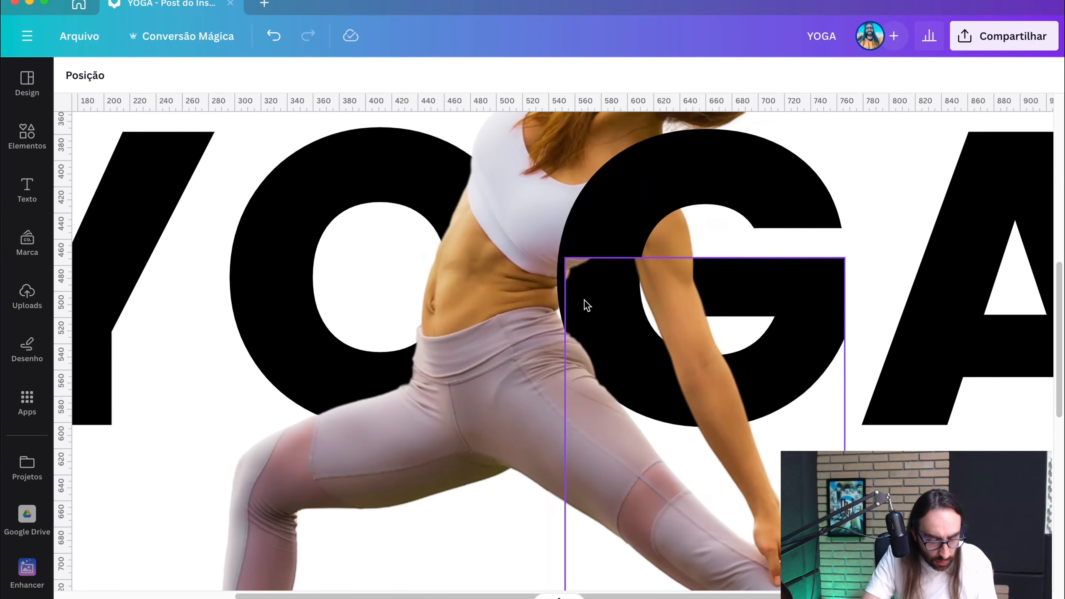
click(578, 302)
mouse_move(654, 307)
mouse_down()
mouse_move(664, 308)
mouse_move(651, 308)
mouse_up()
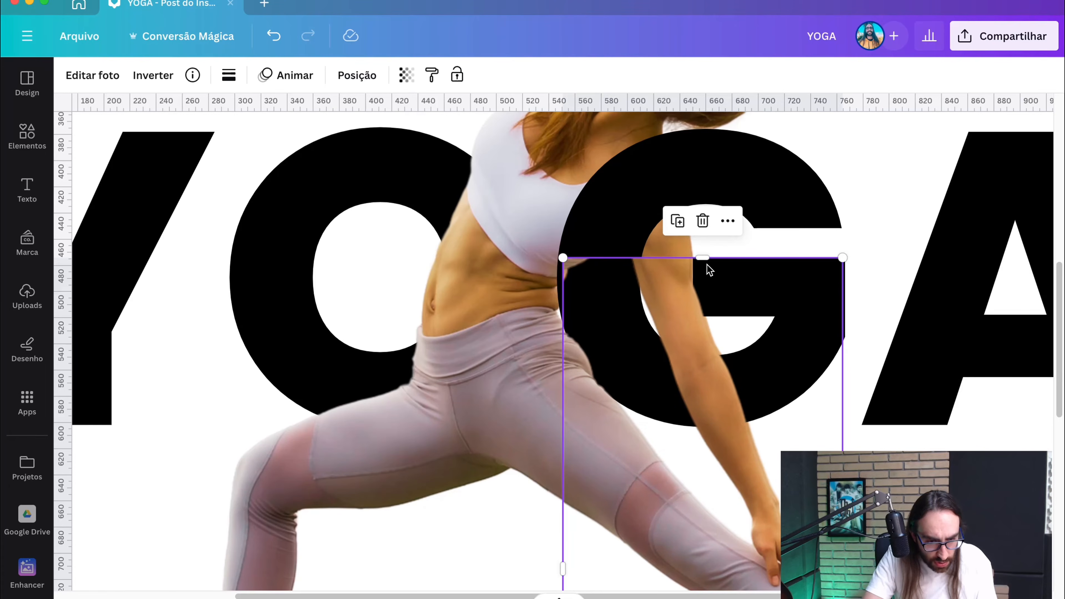
drag(706, 259, 709, 296)
click(872, 482)
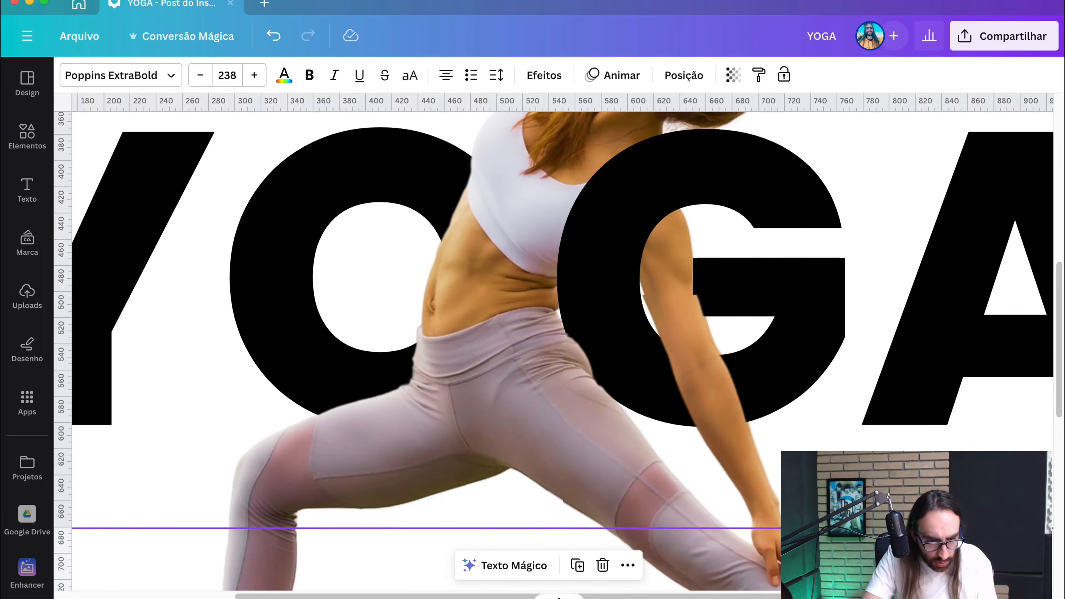
scroll(872, 482, down, 5)
scroll(917, 413, down, 2)
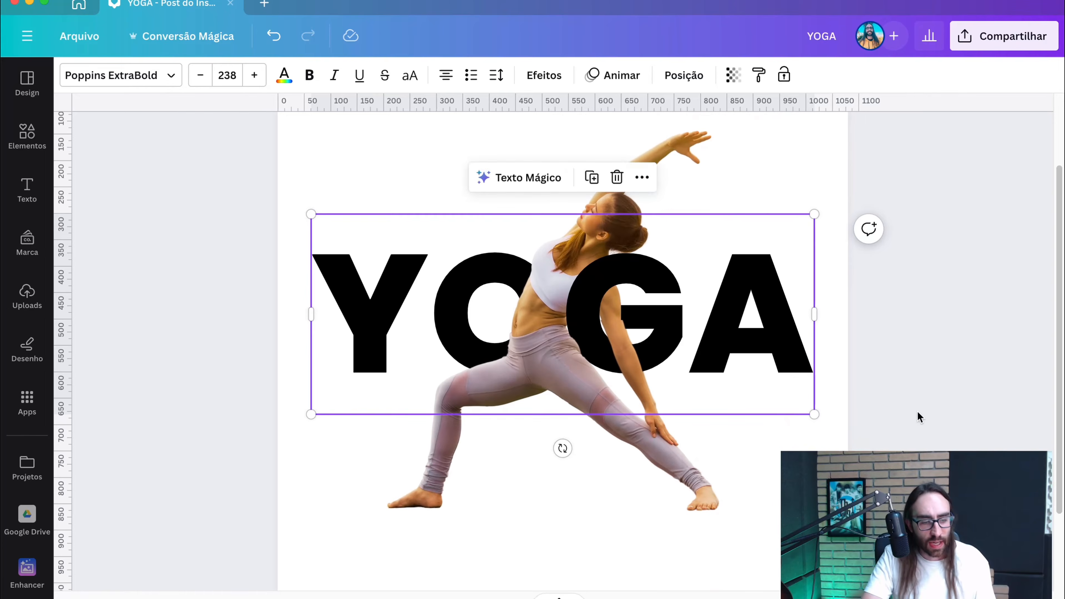
click(917, 413)
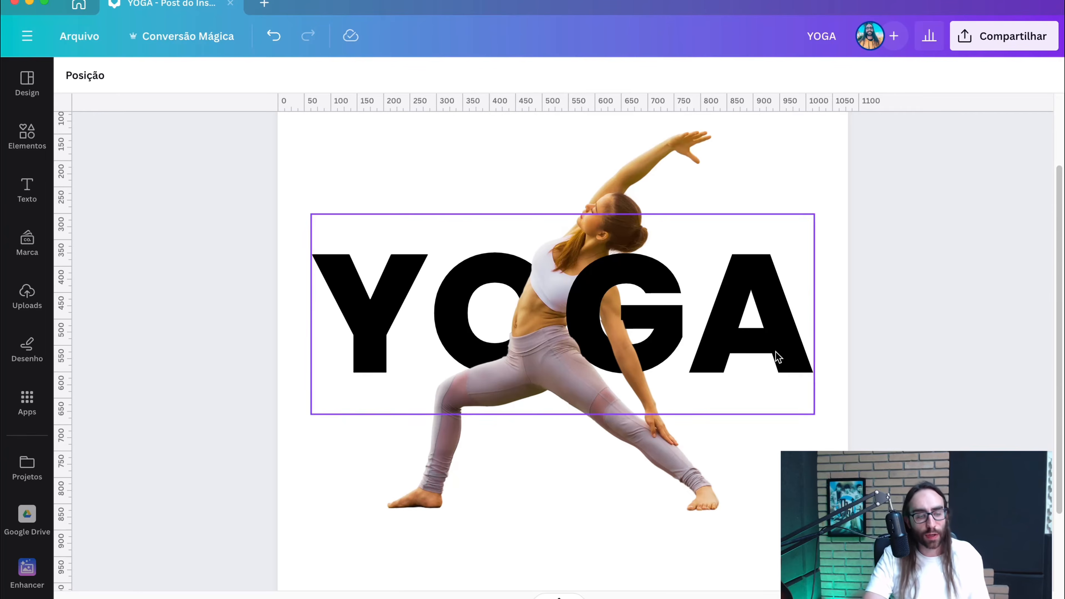
Set the YOGA page's background to the solid purple from the default colours
scroll(943, 370, down, 5)
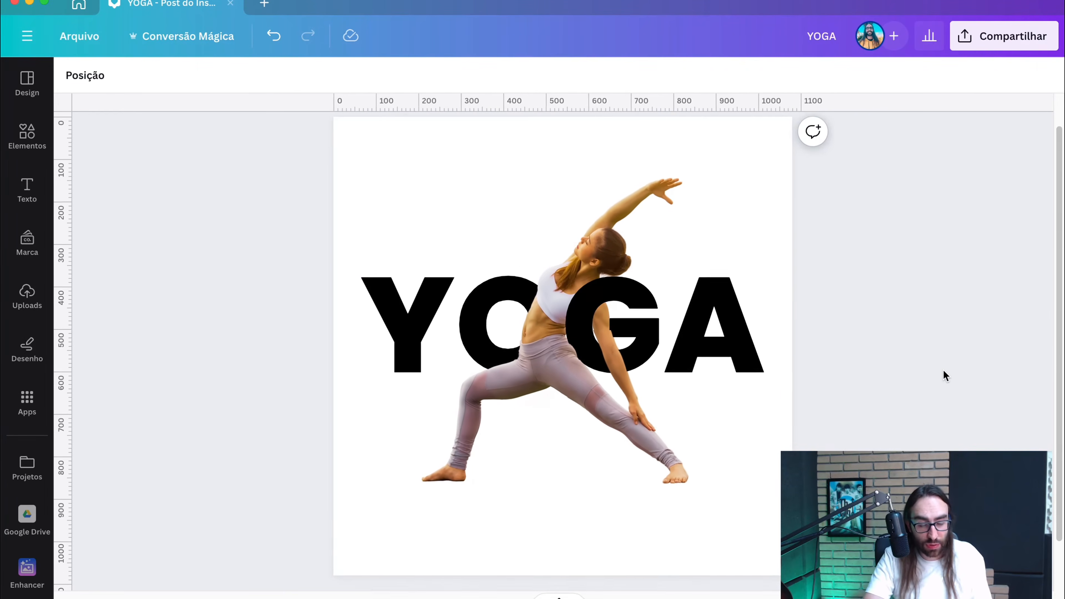
click(392, 173)
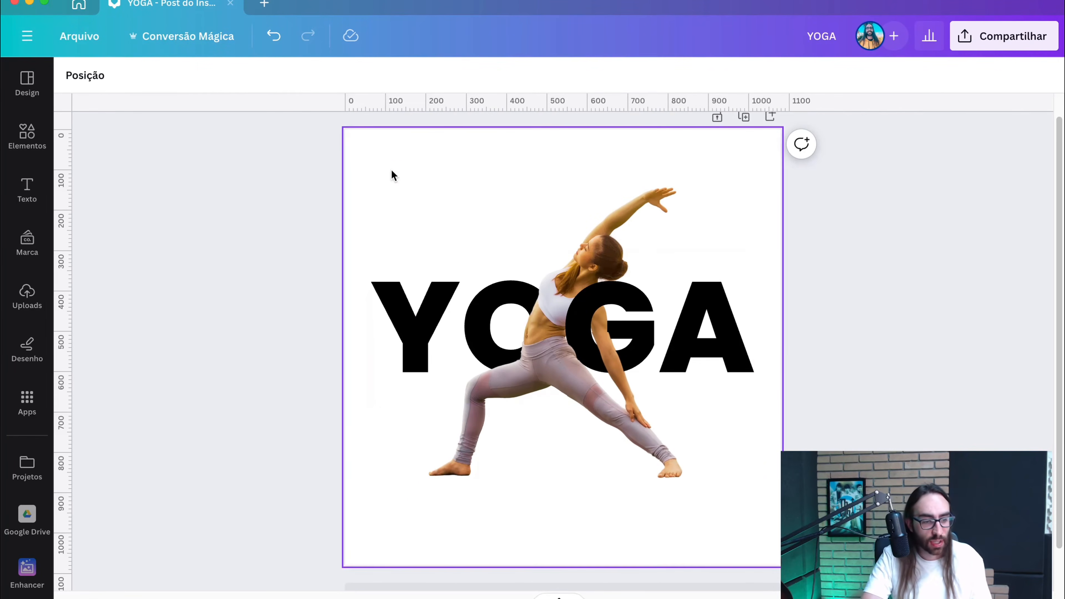
click(72, 75)
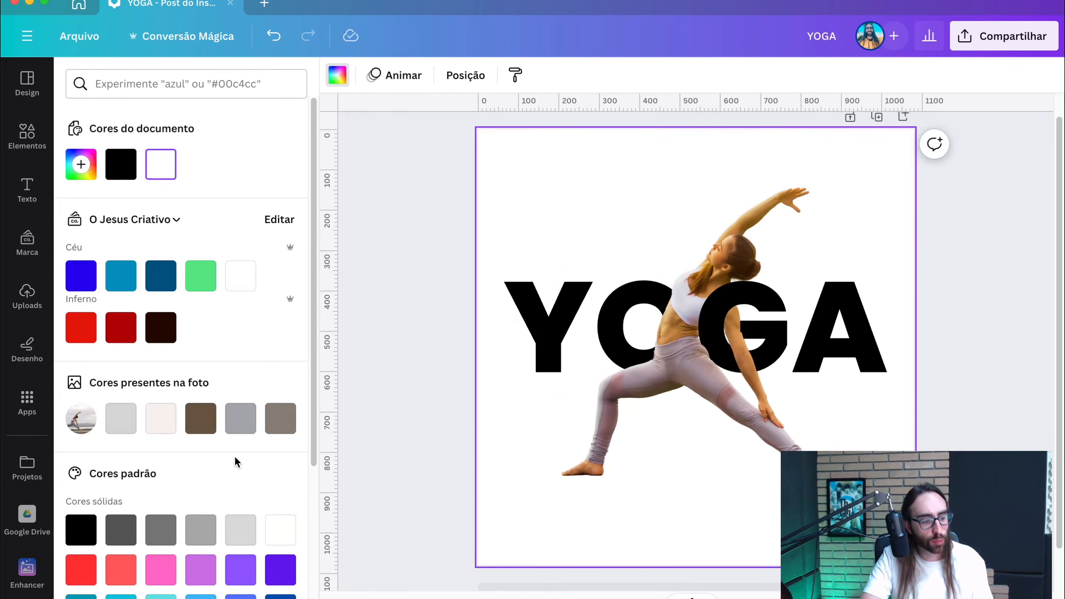
click(253, 567)
Set the YOGA text's colour to white after trying the green brand colour
click(535, 328)
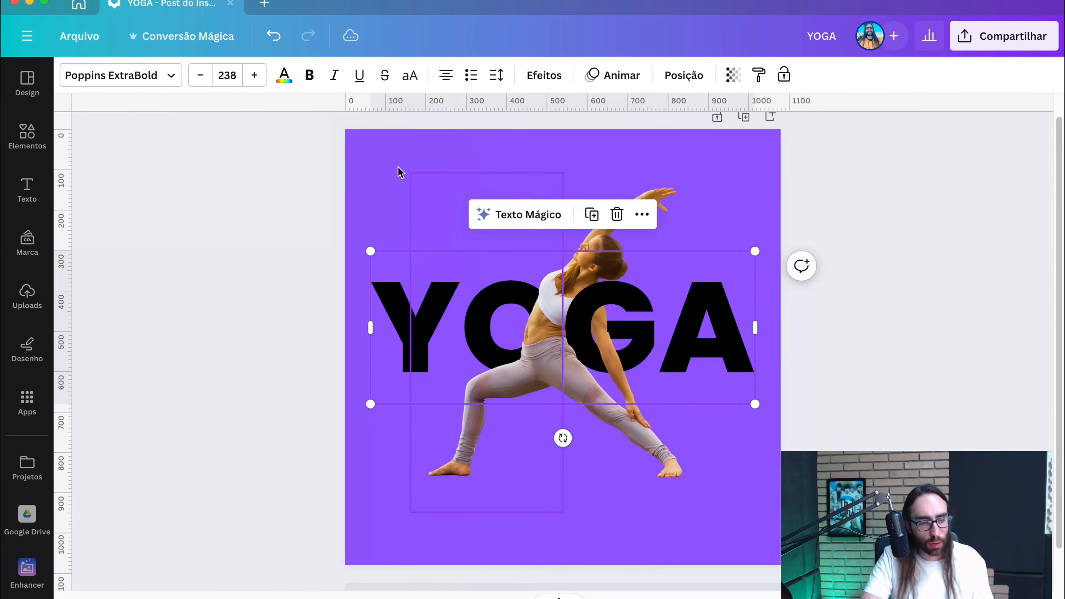
click(278, 79)
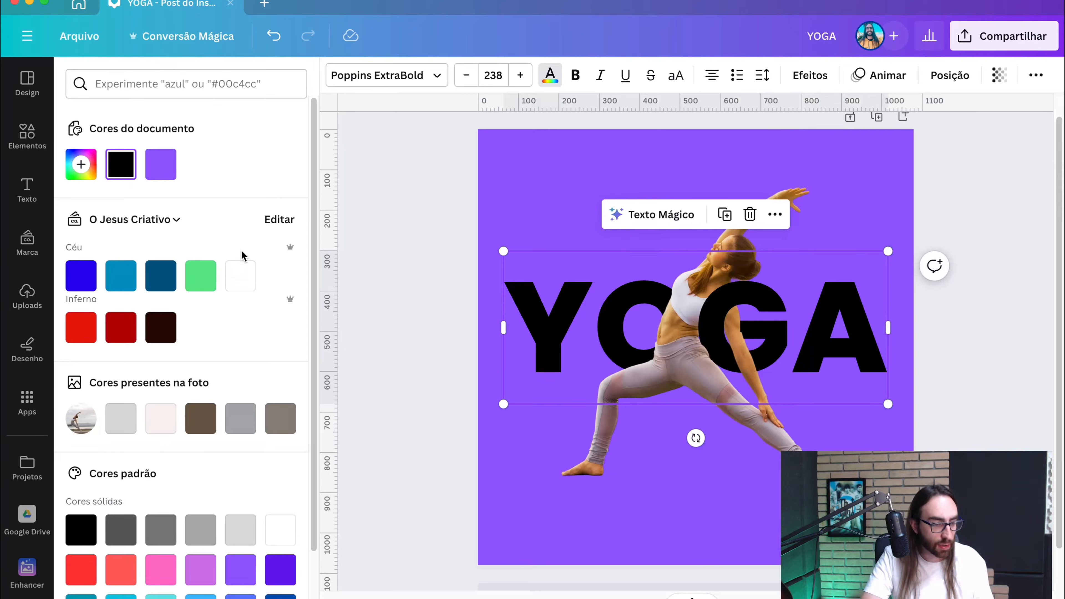
click(200, 275)
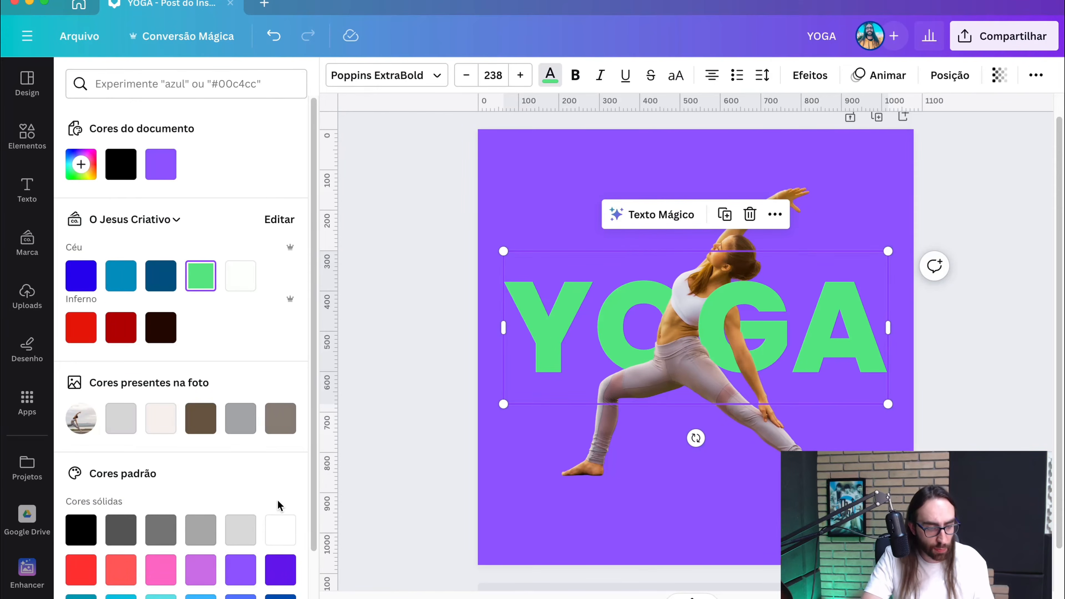
click(289, 532)
double_click(606, 310)
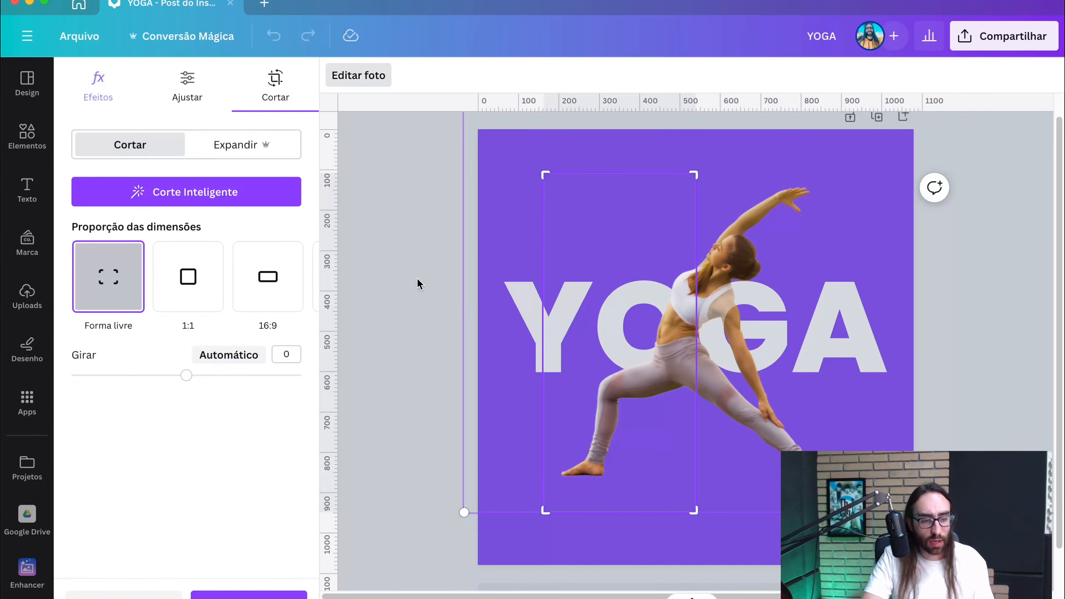
click(418, 284)
click(982, 427)
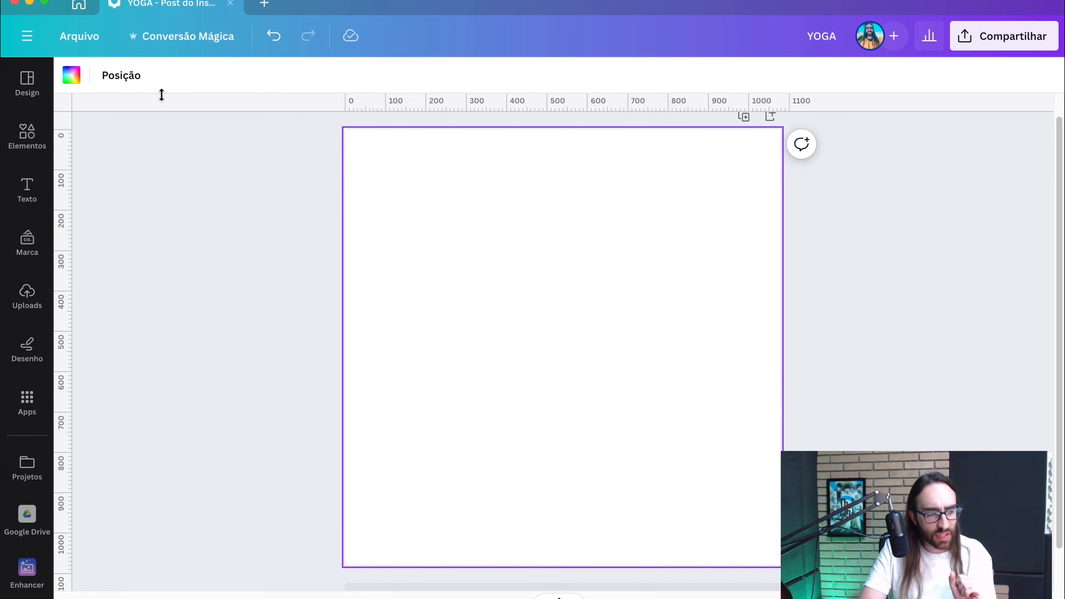
Set the blank page's background to solid black
click(71, 74)
click(161, 327)
click(79, 440)
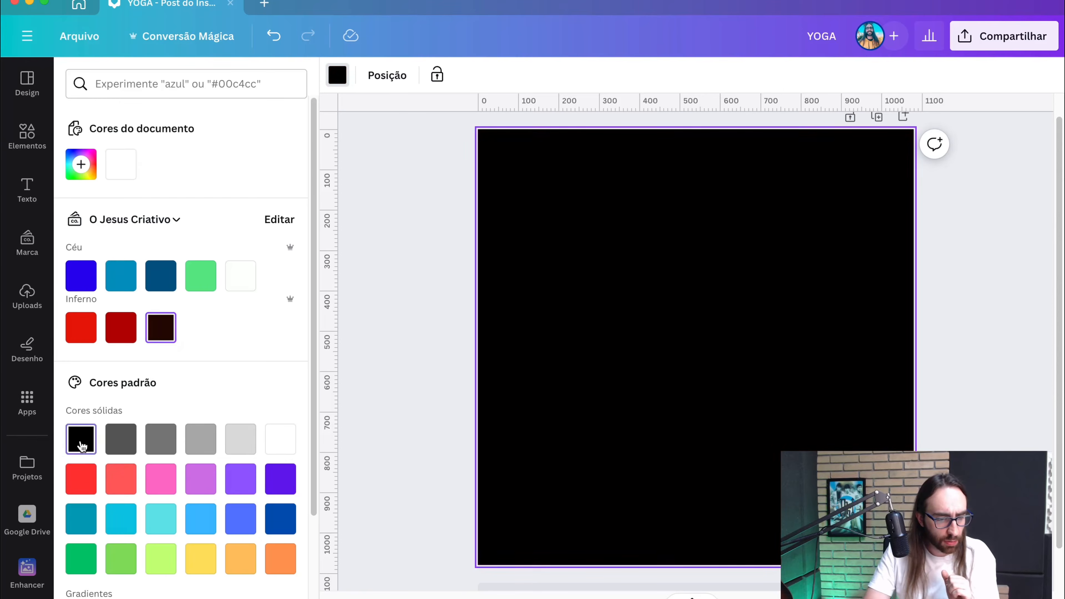
click(447, 340)
Search the photo elements for "empresário" and add the cutout of the suited man with crossed arms
click(37, 141)
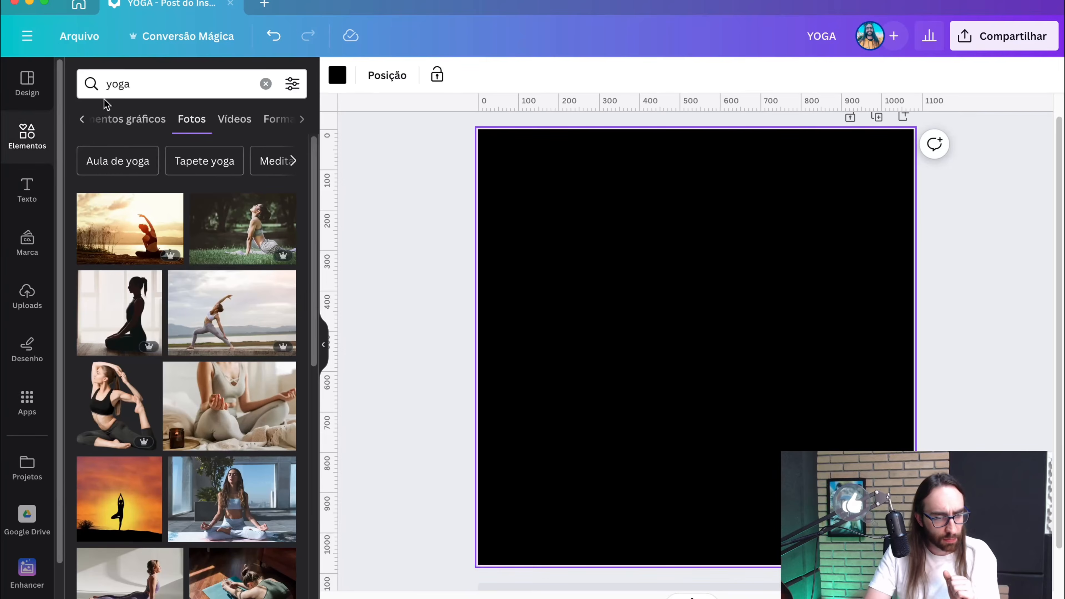
double_click(122, 86)
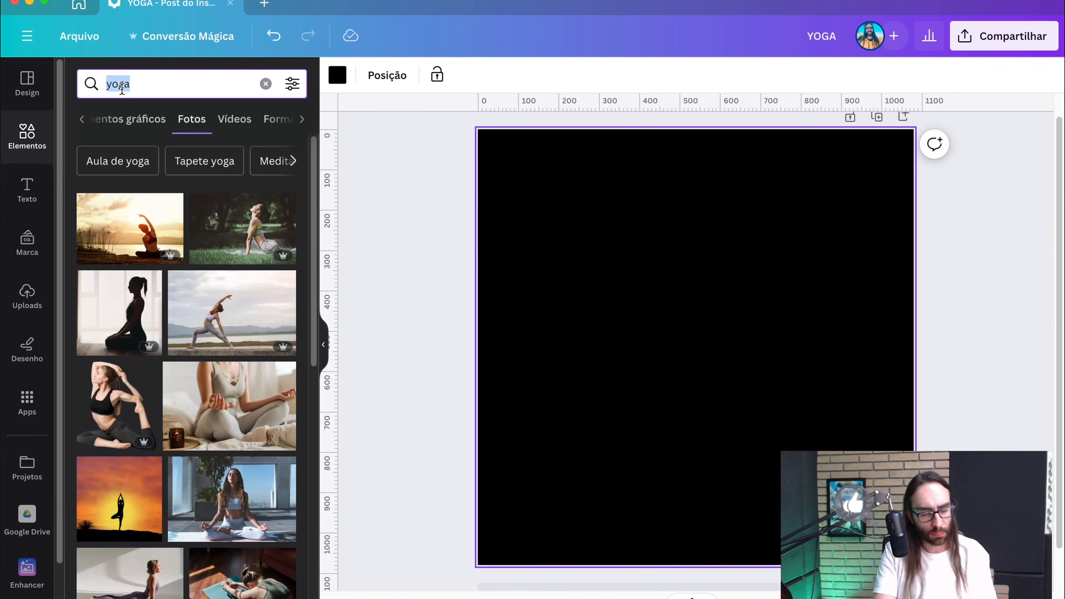
text(empres)
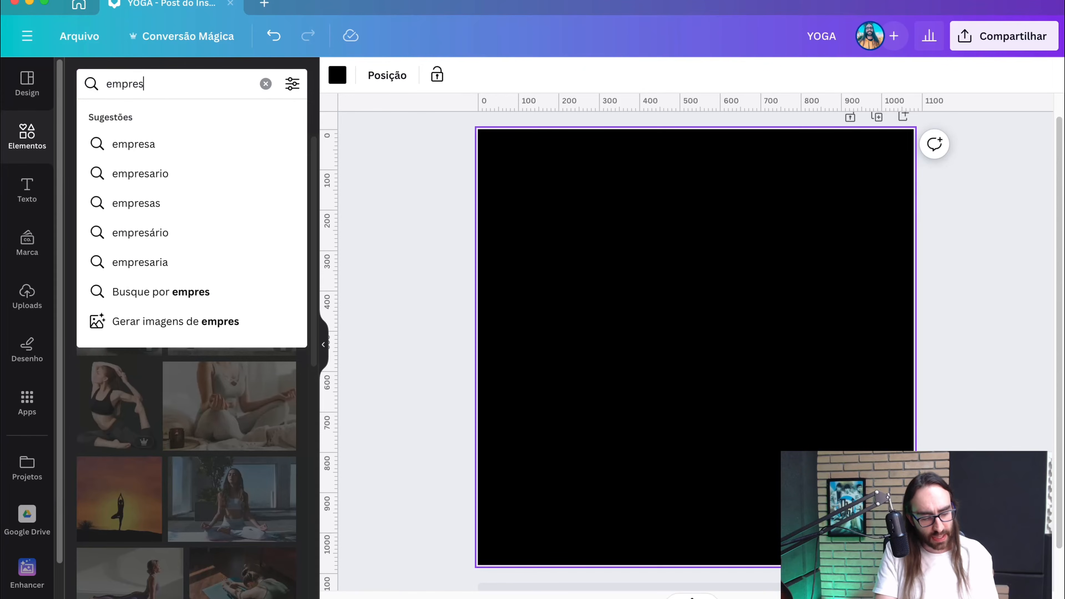
text(ário)
key(Return)
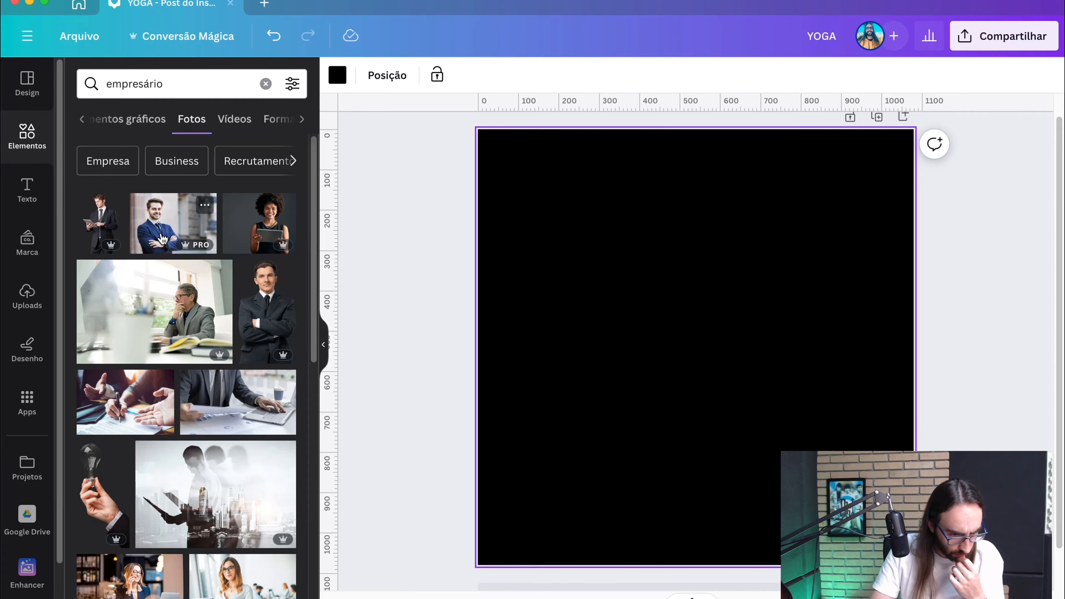
click(268, 301)
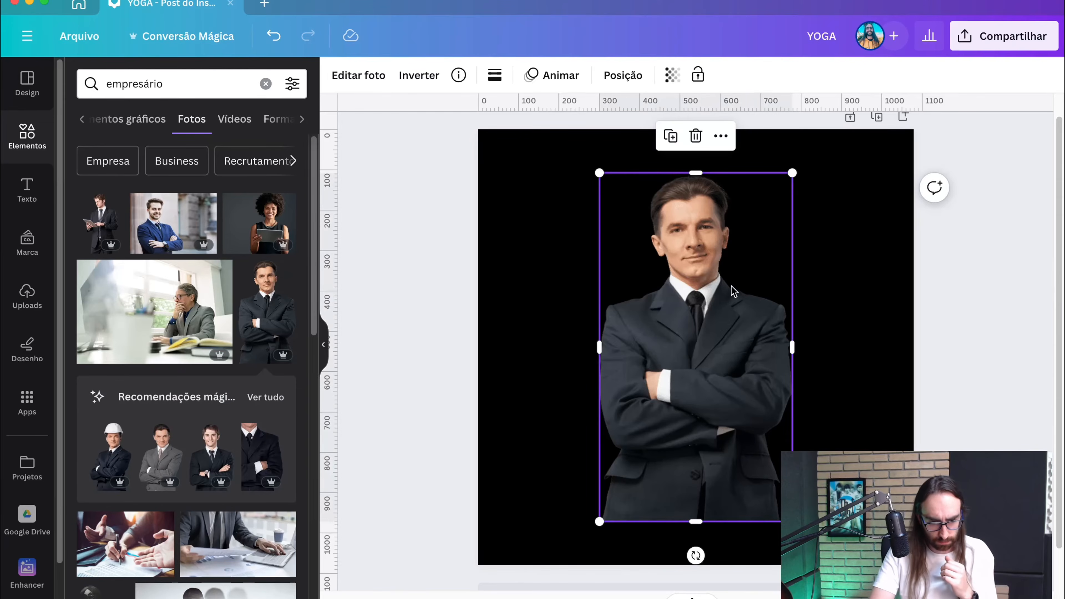
Enlarge the crossed-arms man and place him partly off the page's left edge
drag(792, 191, 839, 108)
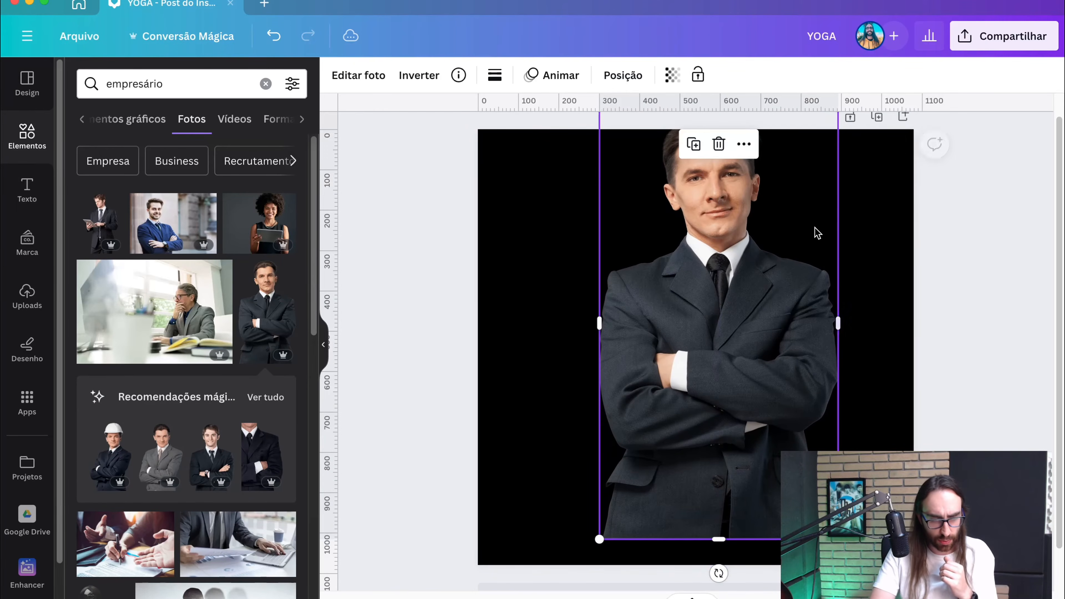
drag(798, 252, 782, 301)
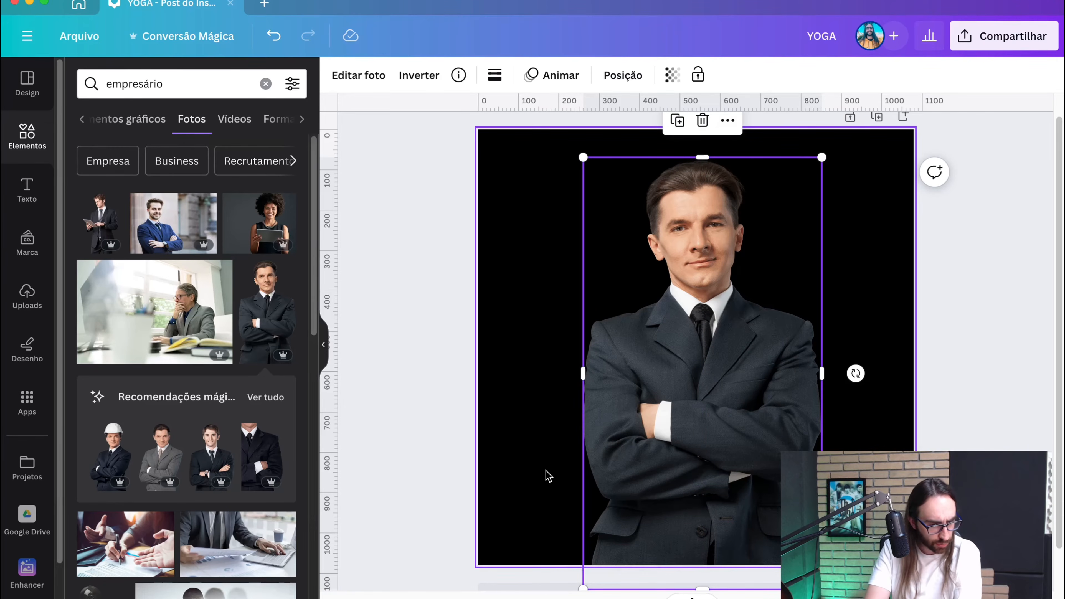
drag(595, 462, 420, 449)
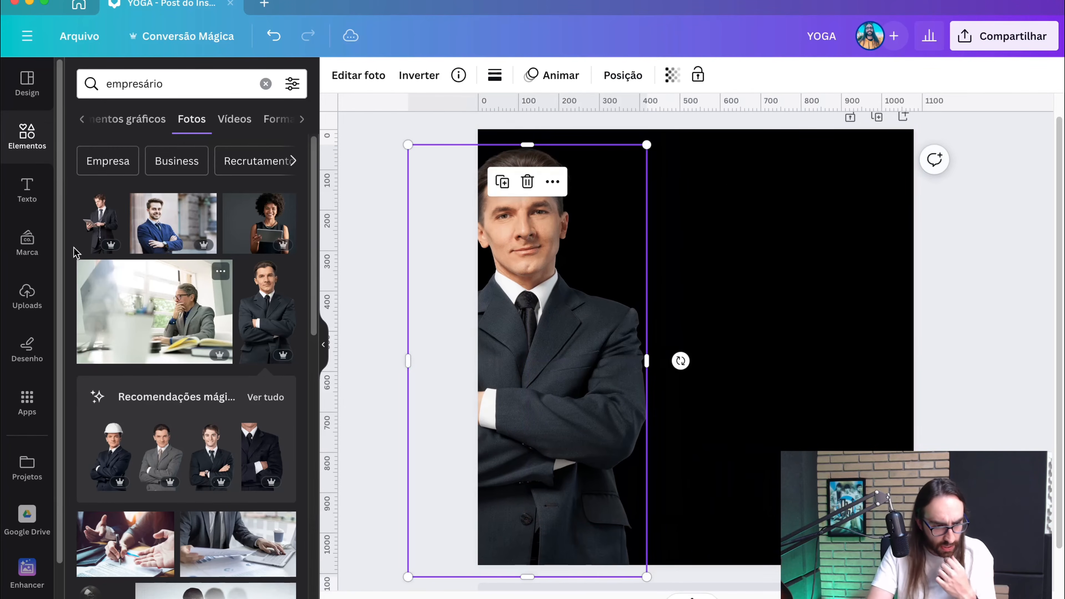
Add the cutout of the man with the tablet, crop its lower part, enlarge it slightly and place it just right of the first man
click(100, 222)
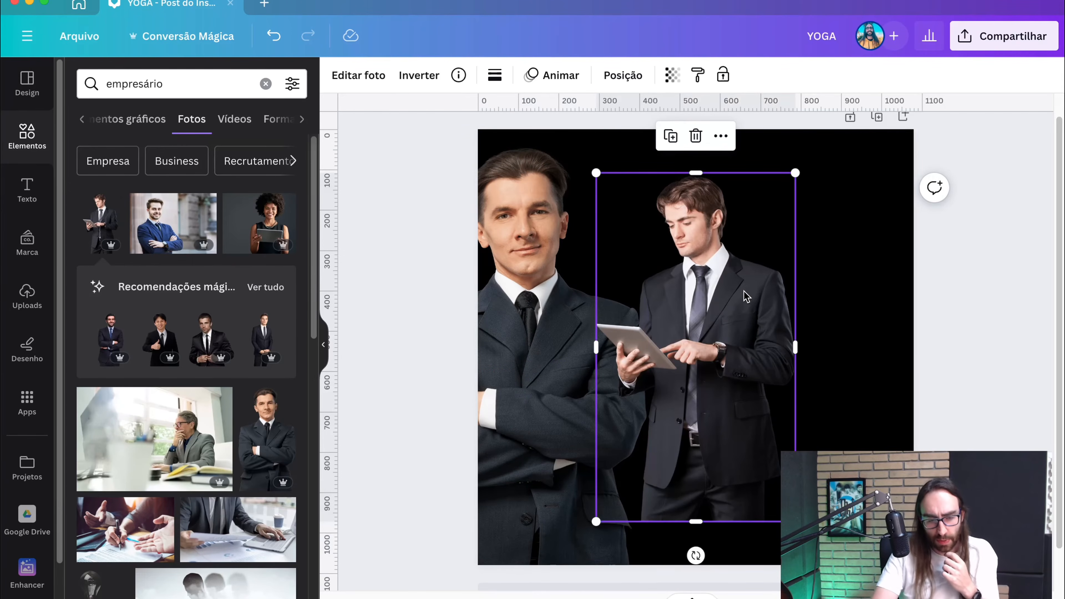
drag(696, 521, 696, 474)
drag(795, 472, 810, 495)
mouse_move(737, 428)
mouse_down()
mouse_move(726, 423)
mouse_move(726, 435)
mouse_up()
Search the graphic elements for "gradiente" and add the black-to-transparent gradient
click(162, 84)
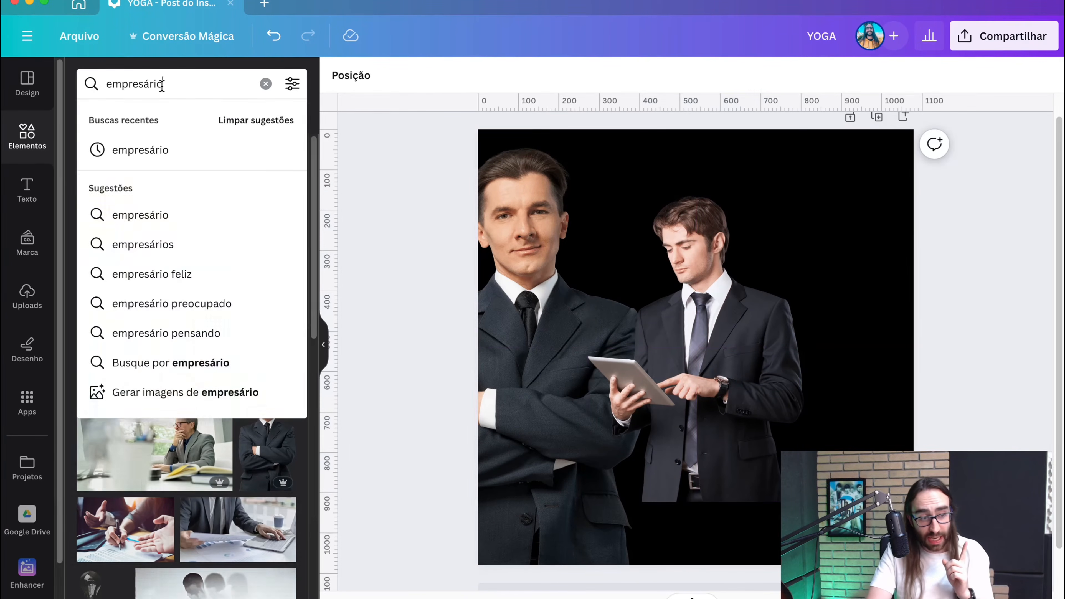
double_click(162, 84)
key(BackSpace)
text(gradiente)
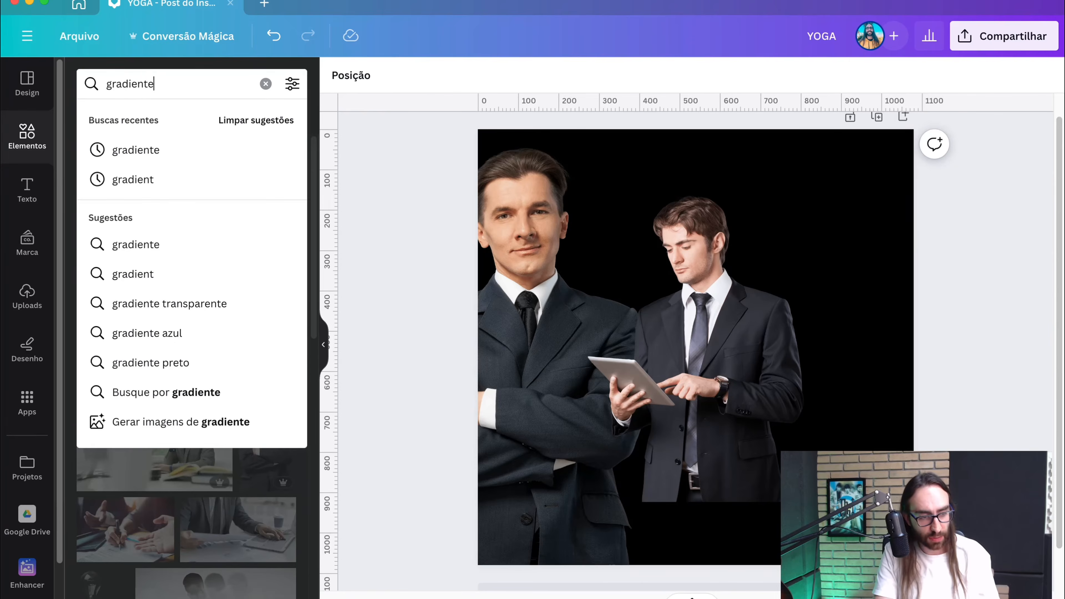
key(Return)
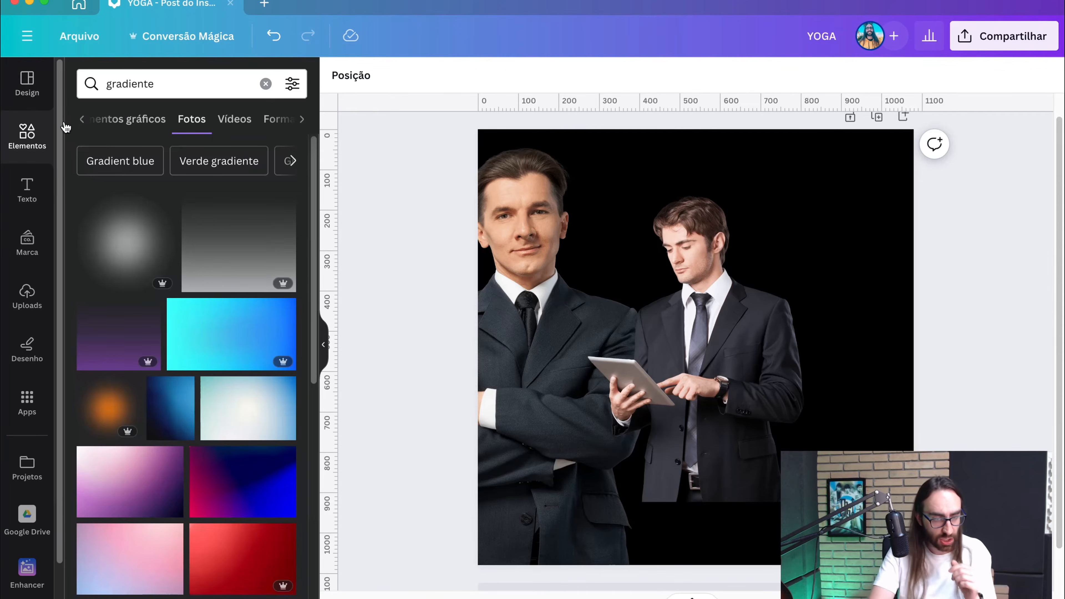
click(103, 118)
click(110, 227)
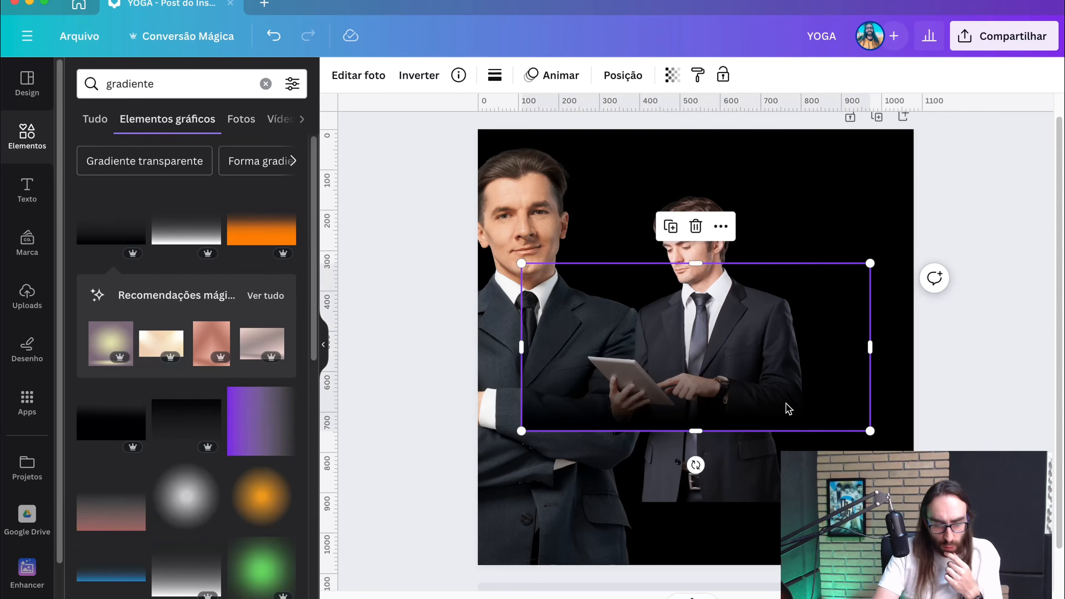
Shrink the black gradient to the tablet man's width and place it over his cropped lower edge
drag(784, 406, 784, 486)
drag(871, 342, 732, 405)
drag(692, 474, 760, 471)
click(845, 428)
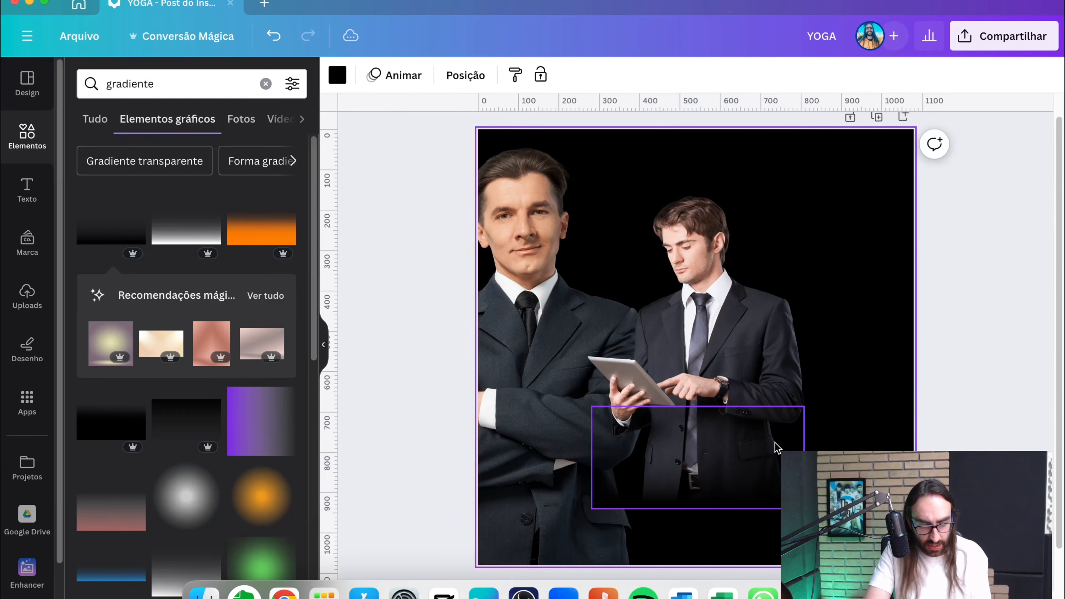
Duplicate the black gradient and place the copy over the original to strengthen the fade
click(772, 445)
key(super+d)
drag(761, 459, 753, 452)
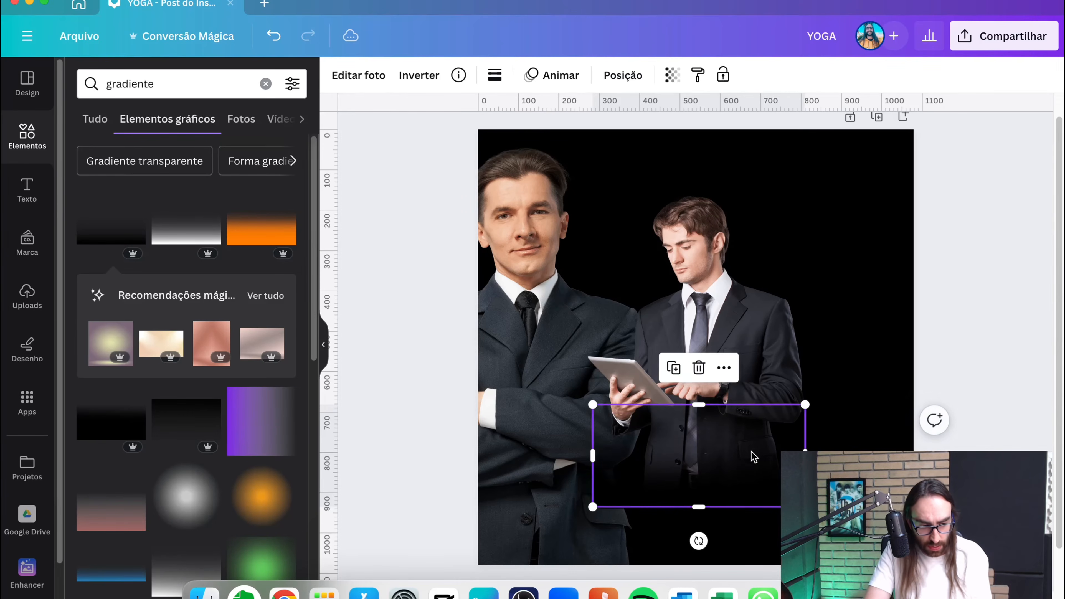
click(754, 452)
Try bringing the crossed-arms man forward in the layer order, and send him back behind the man with the tablet
click(517, 295)
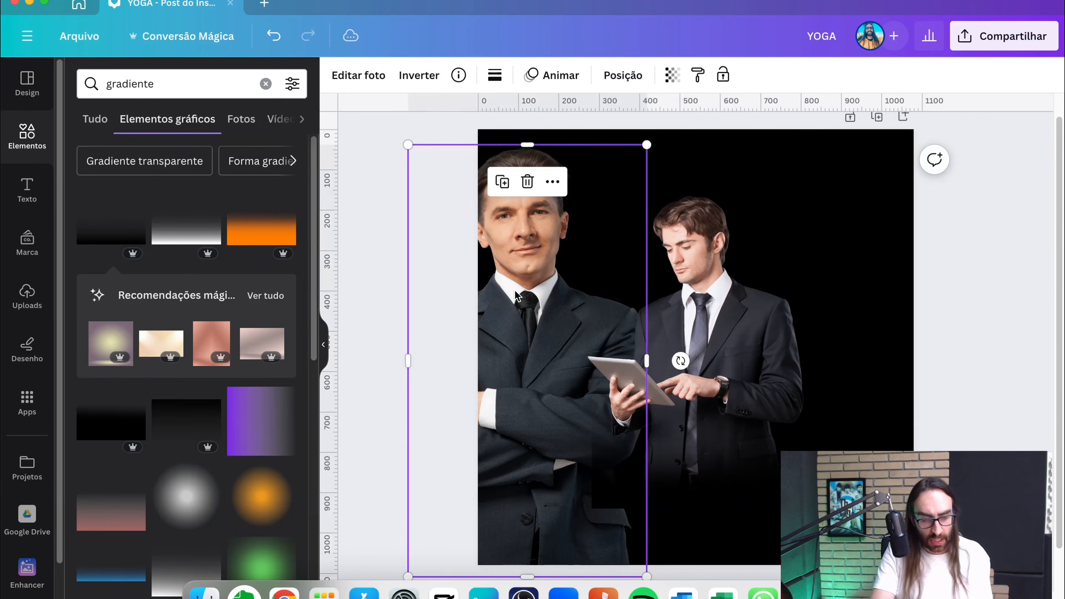
key(super+bracketright)
key(super+bracketright)
key(super+bracketright)
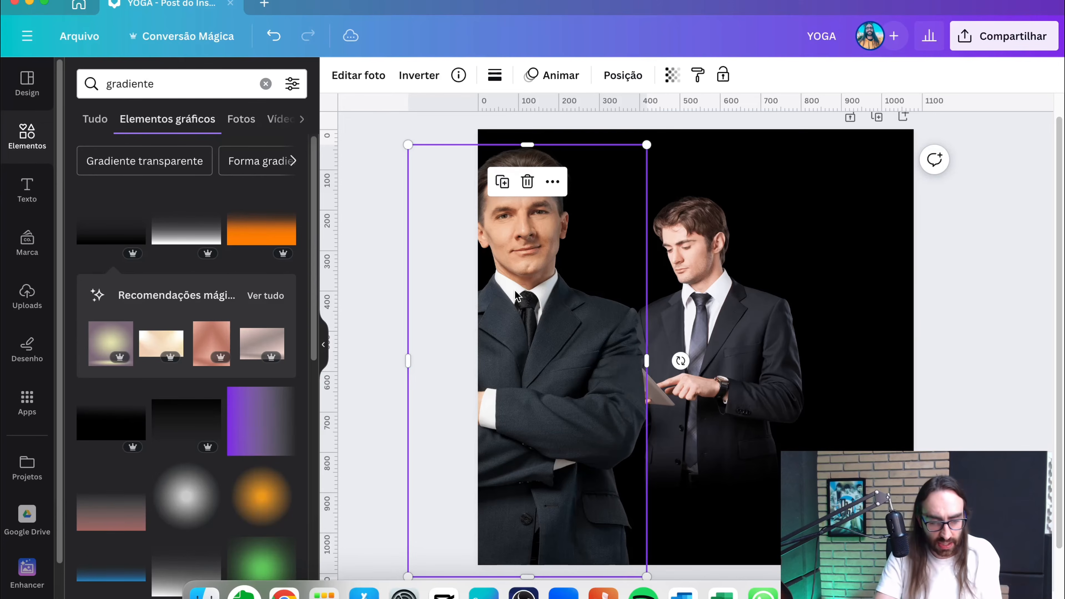
key(super+bracketleft)
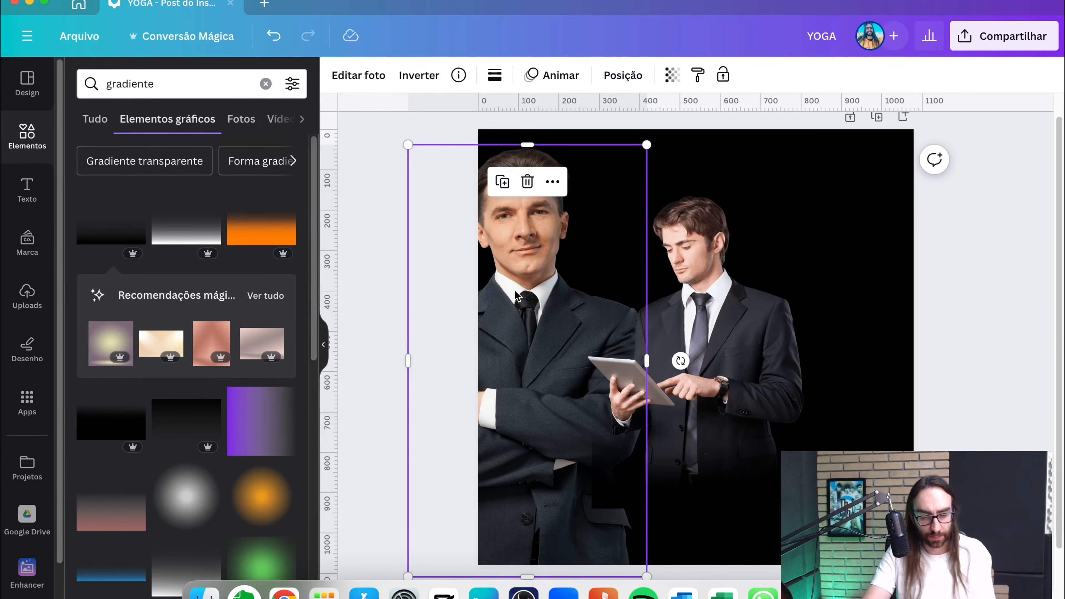
Move the crossed-arms man to the page's right side, enlarge him and place him partly off the right edge
drag(519, 275, 809, 263)
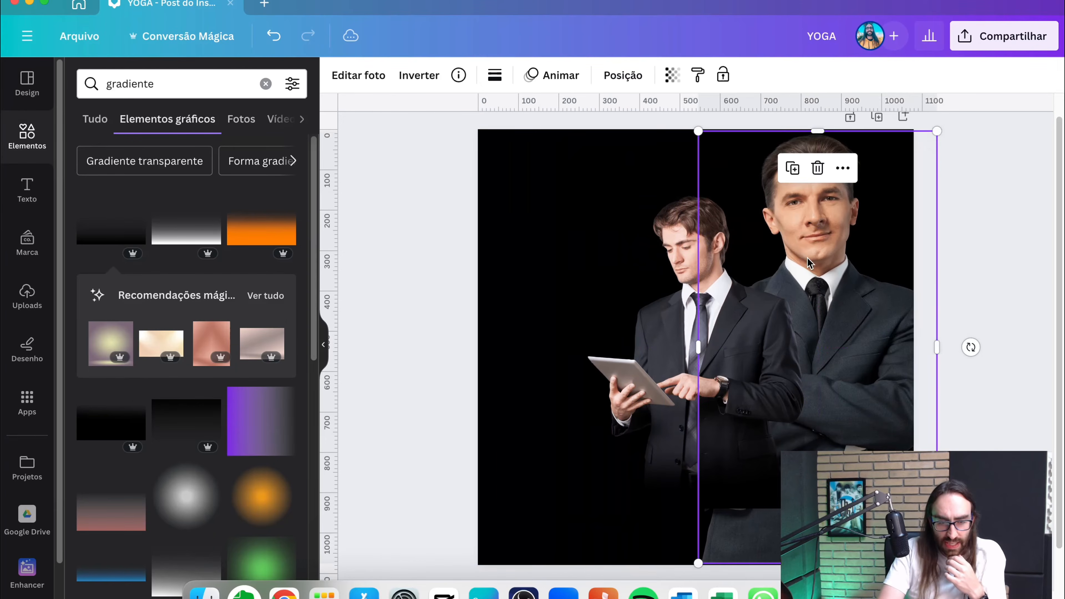
drag(703, 132, 601, 112)
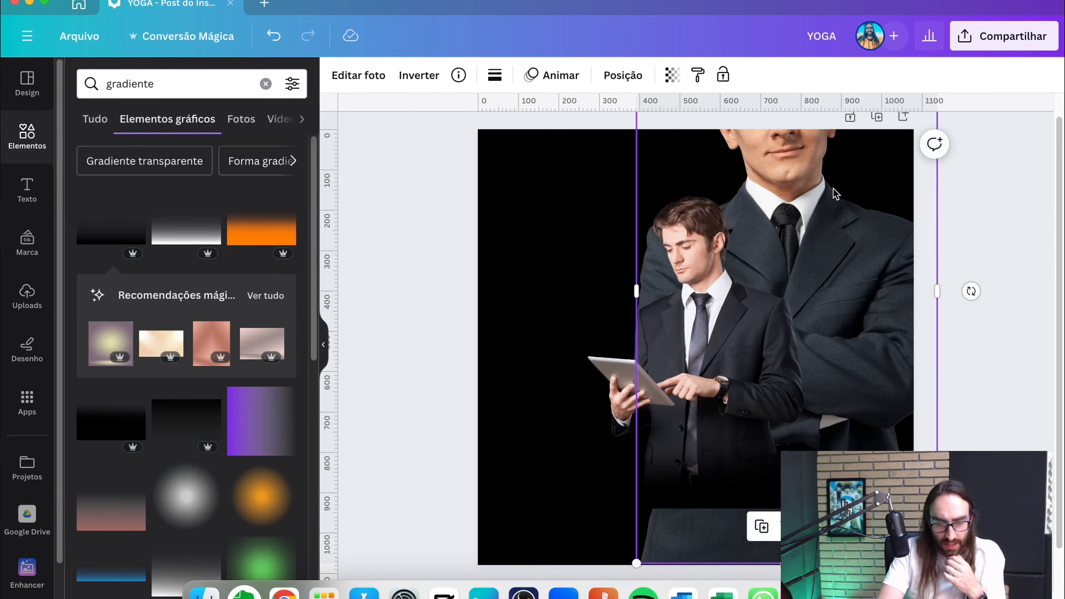
drag(832, 195, 920, 283)
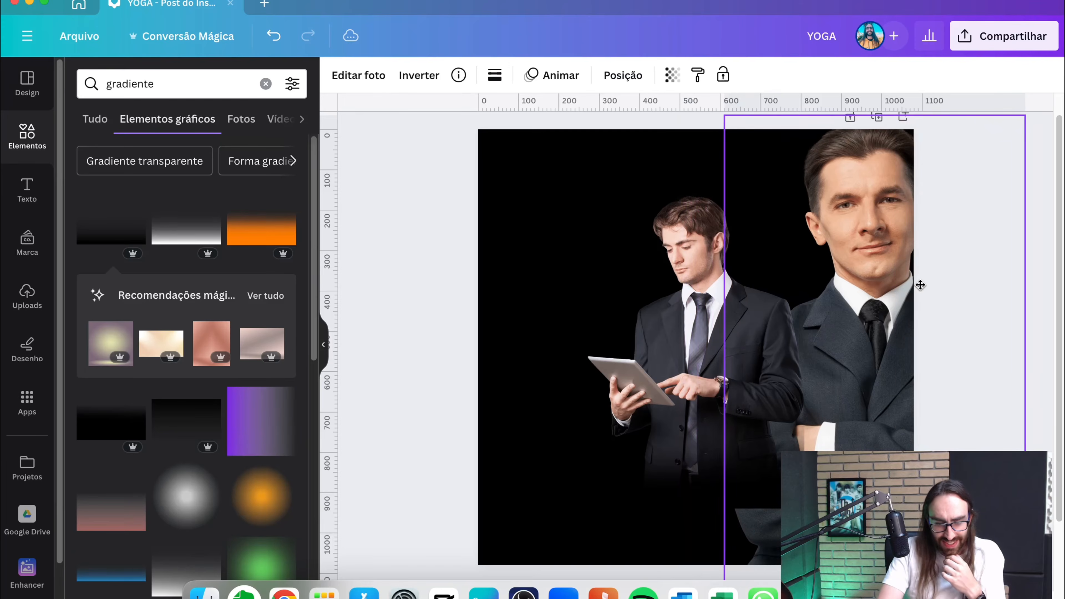
click(428, 292)
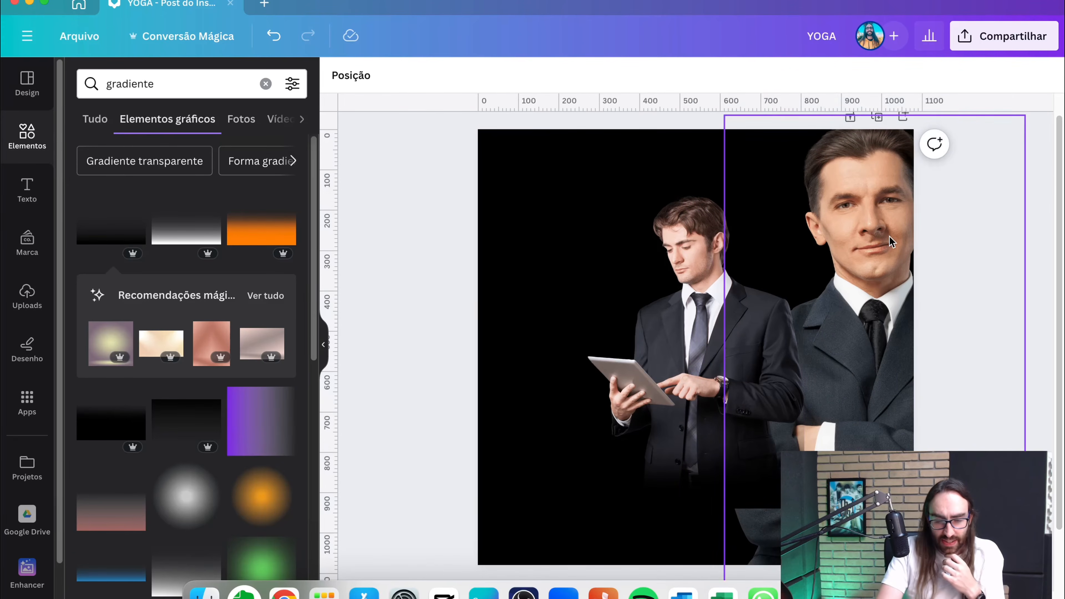
Set the crossed-arms man's transparency to about 21, enlarge him further and reposition him behind the tablet man's shoulder
click(863, 236)
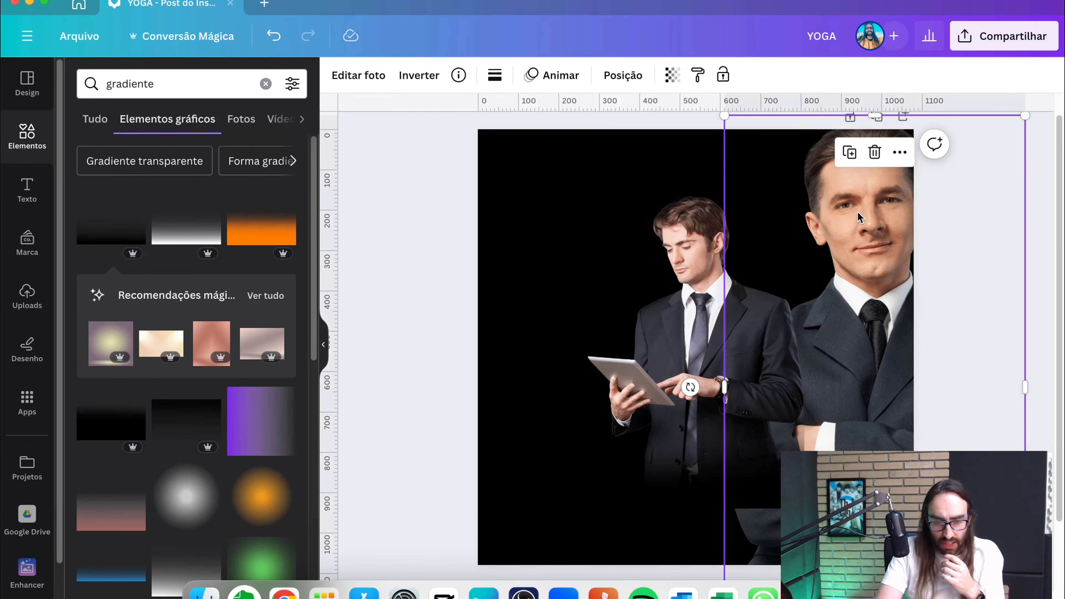
click(672, 76)
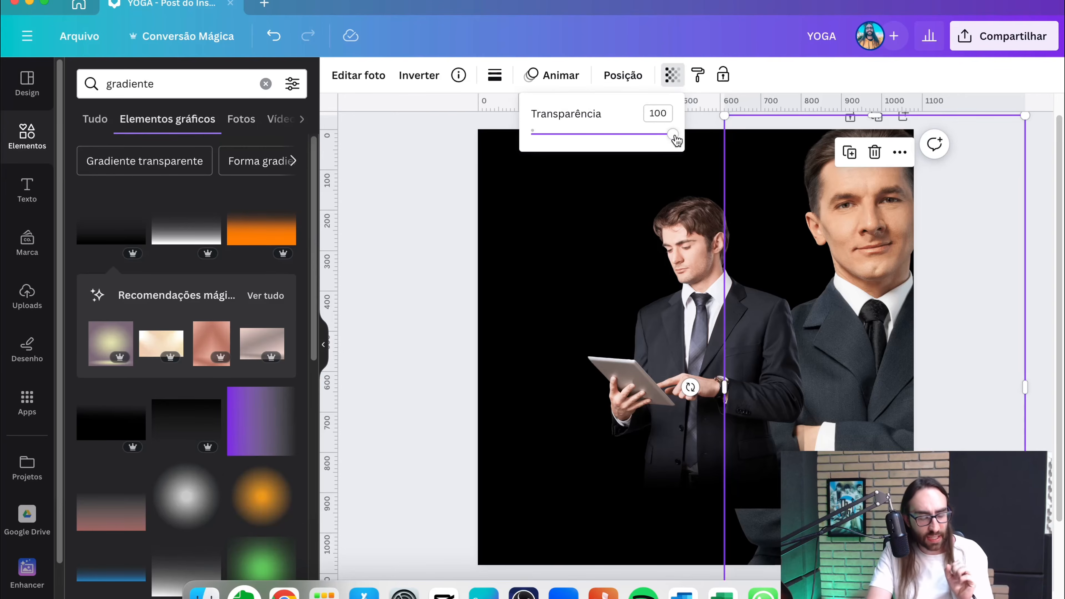
drag(675, 135, 571, 134)
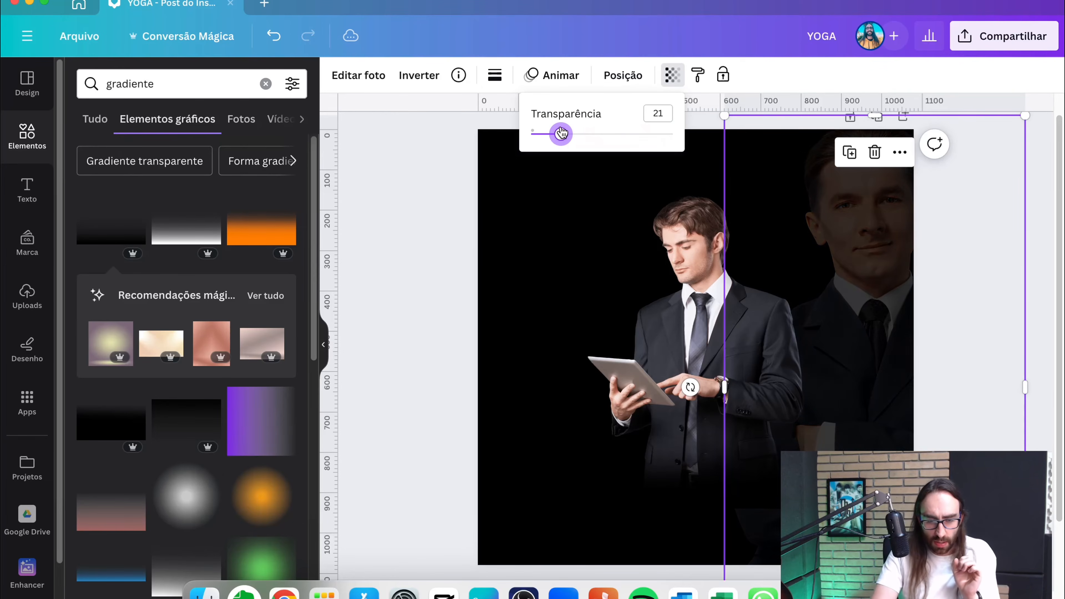
drag(862, 210, 857, 243)
drag(718, 148, 670, 119)
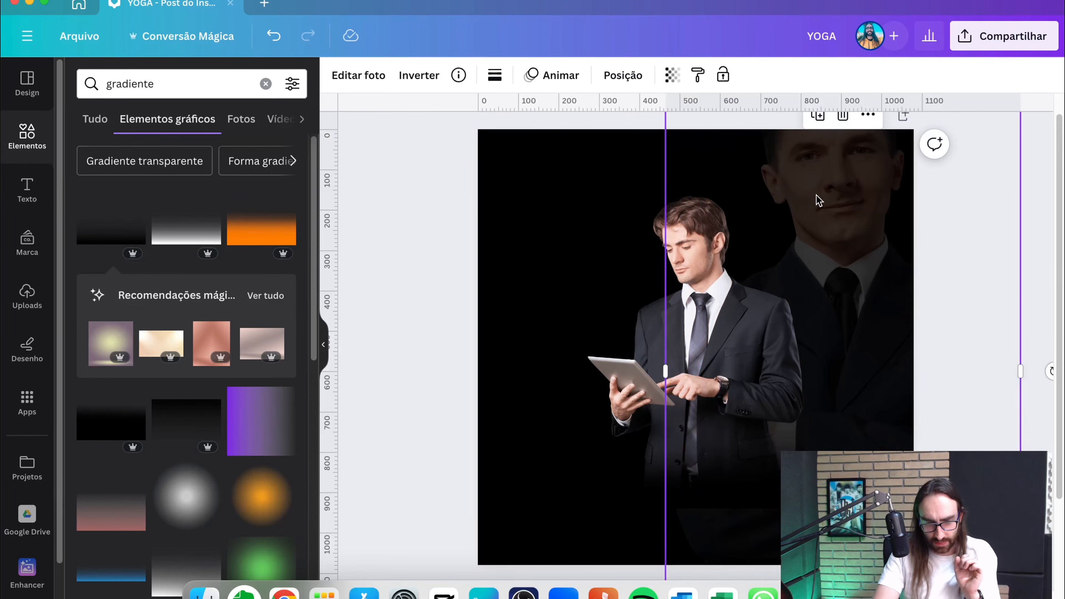
drag(818, 199, 827, 228)
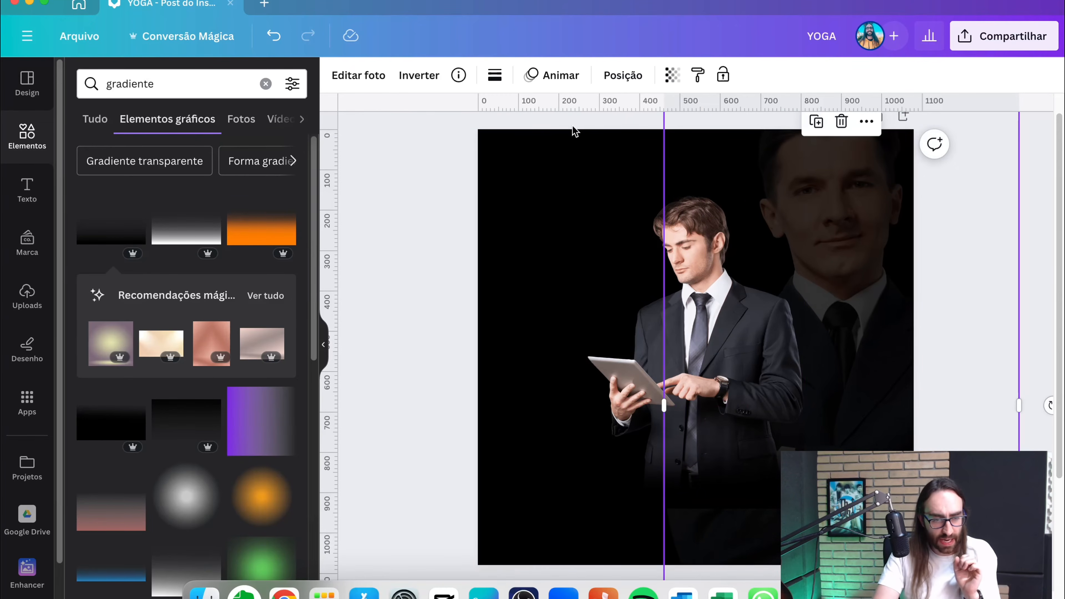
Set the crossed-arms man's transparency to 15
click(672, 77)
drag(560, 134, 553, 134)
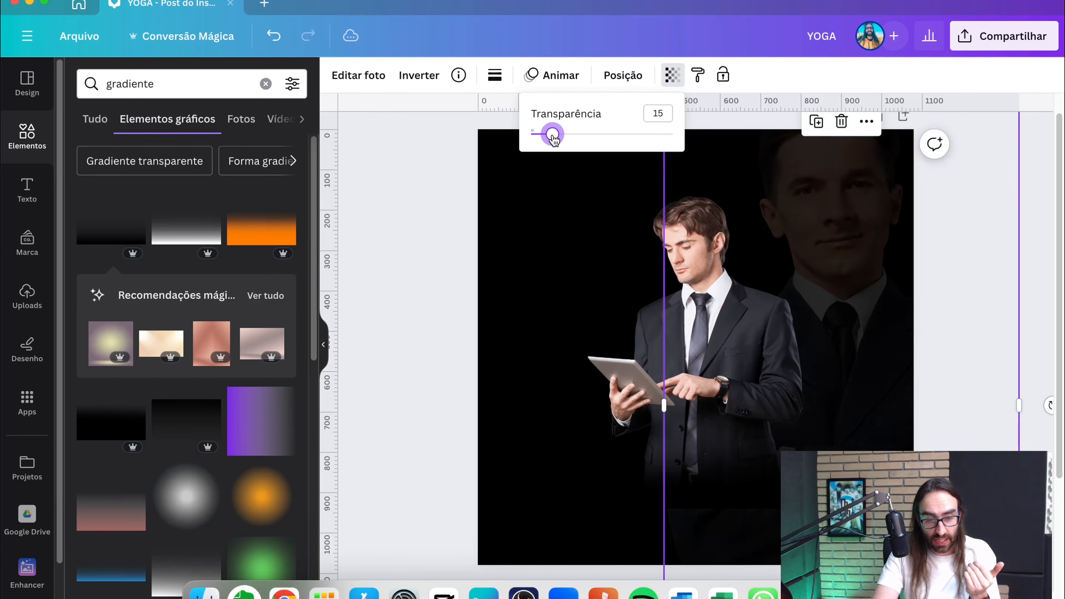
click(418, 216)
click(417, 216)
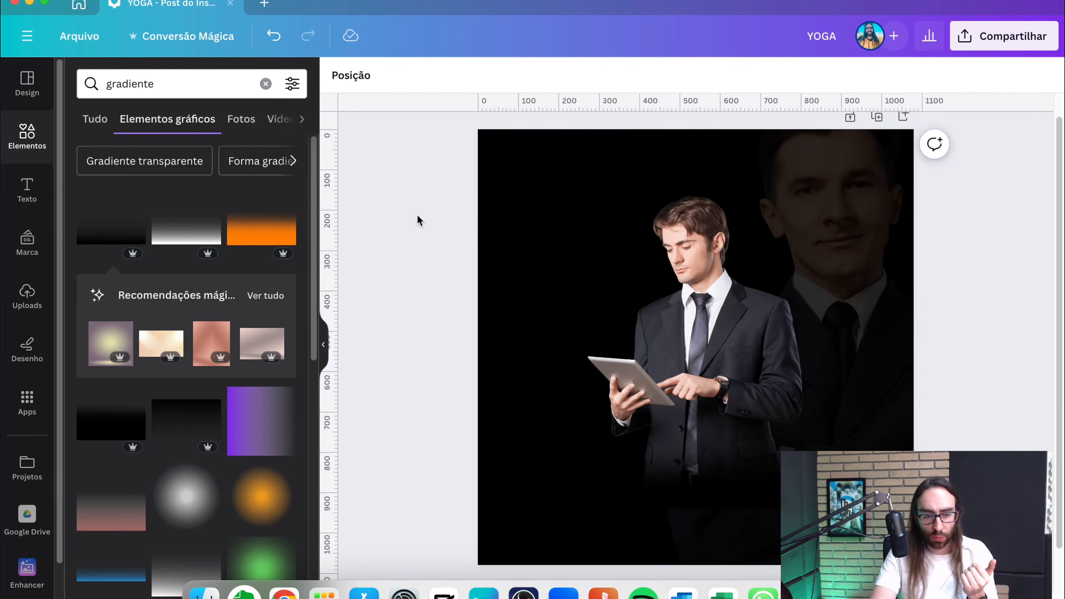
Add a text box reading "LIVE" to the black page
scroll(591, 438, down, 1)
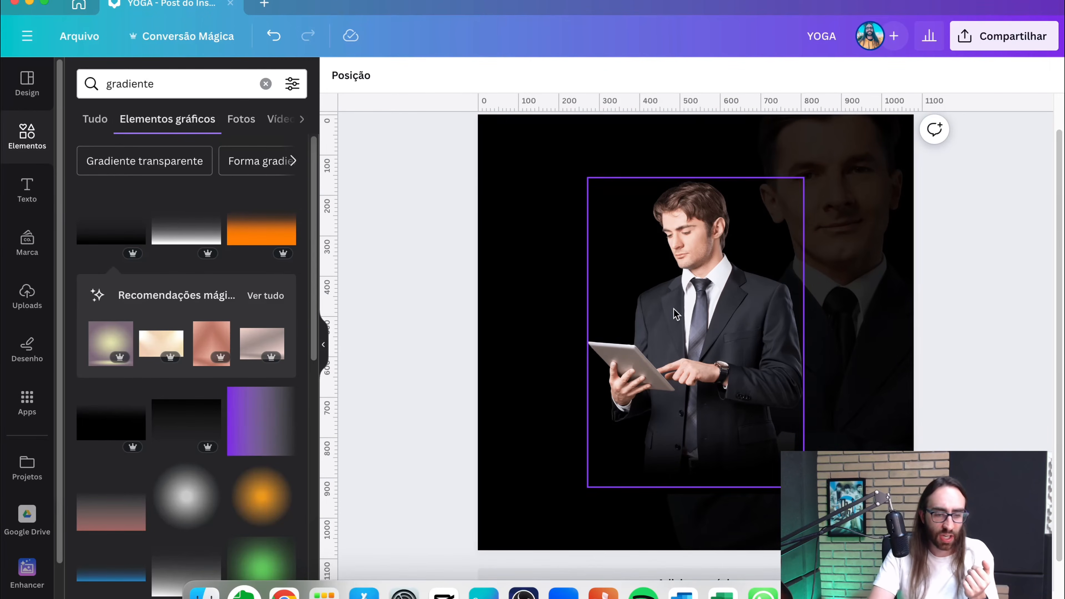
key(t)
key(BackSpace)
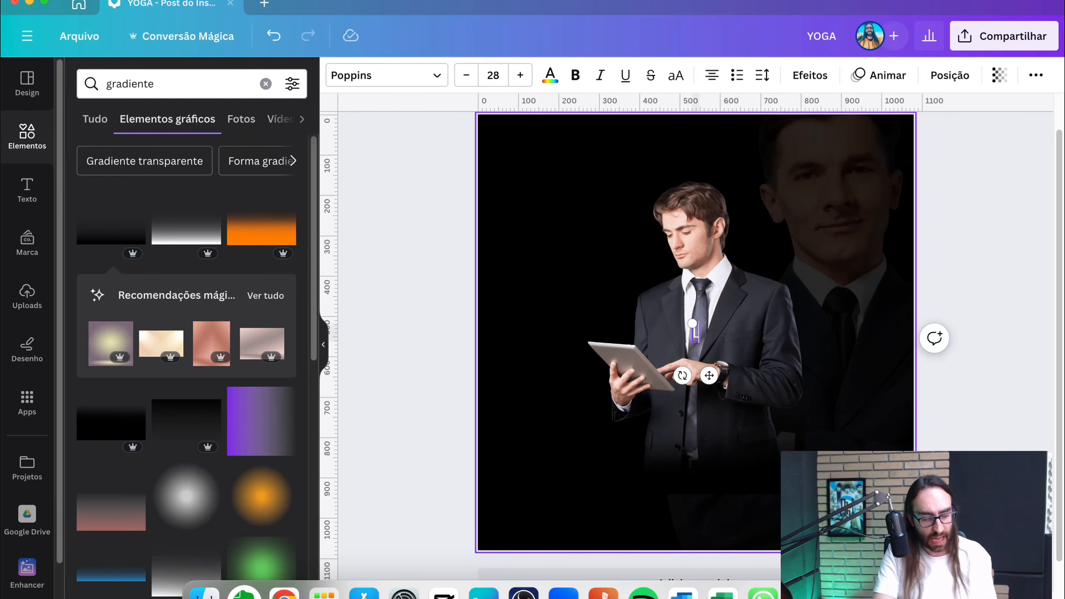
click(424, 211)
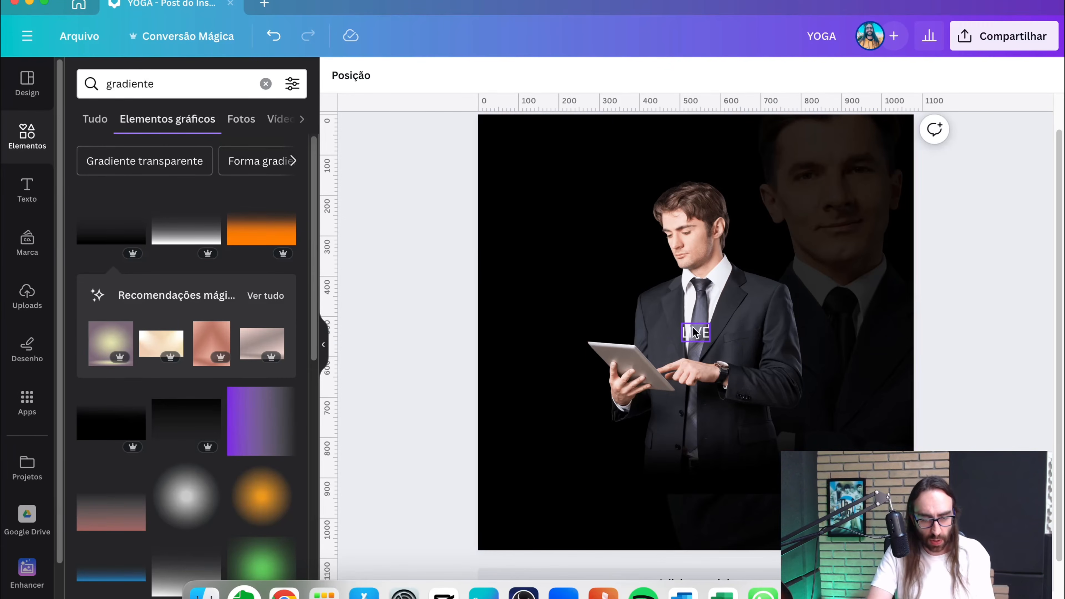
Enlarge the LIVE text to size 120, place it left of the tablet man's head and set its font to Poppins ExtraBold
drag(698, 332, 731, 152)
drag(587, 201, 520, 263)
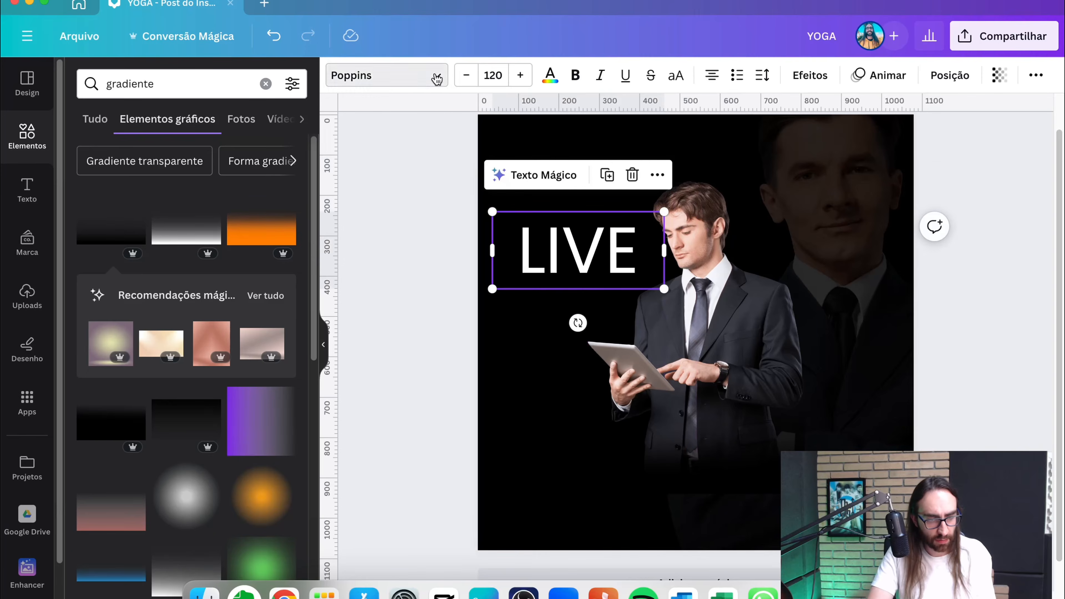
click(390, 75)
click(193, 552)
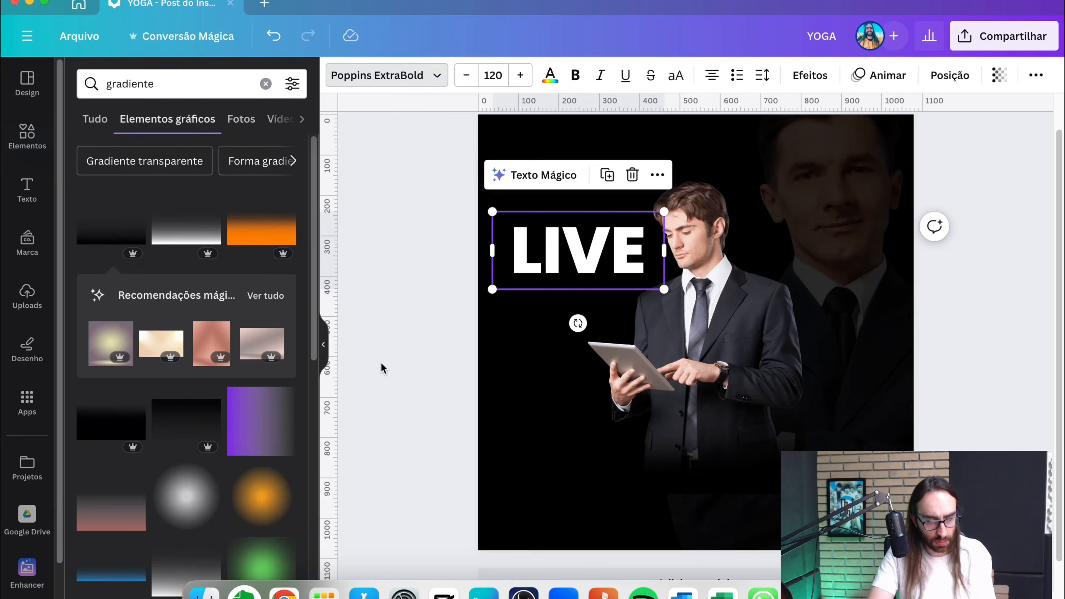
Duplicate the LIVE text below the original and replace the copy's text with "19h"
click(542, 291)
click(566, 256)
drag(565, 256, 575, 352)
double_click(575, 352)
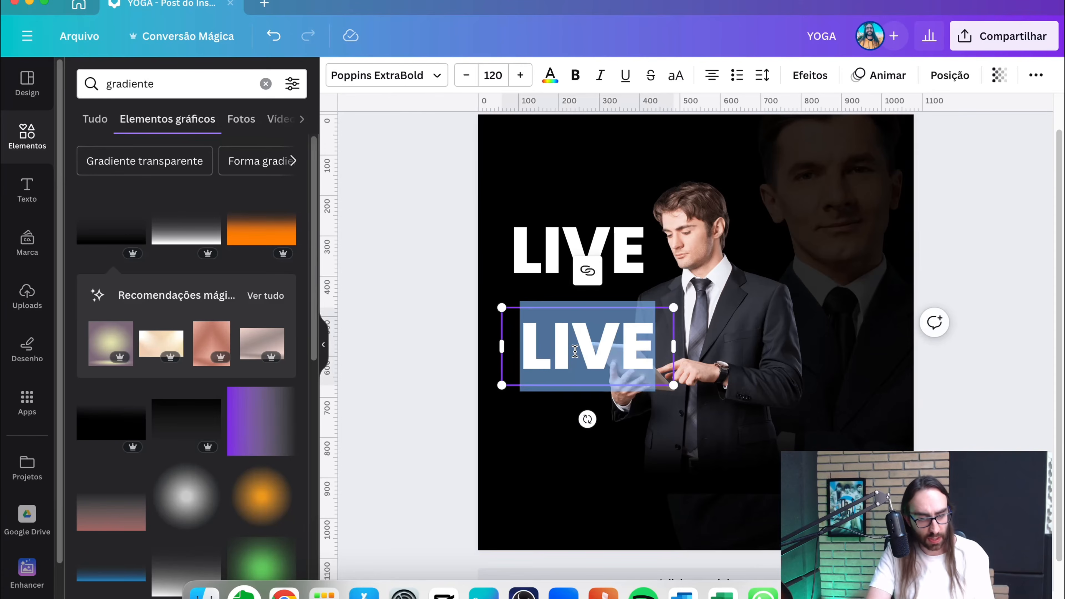
text(19h)
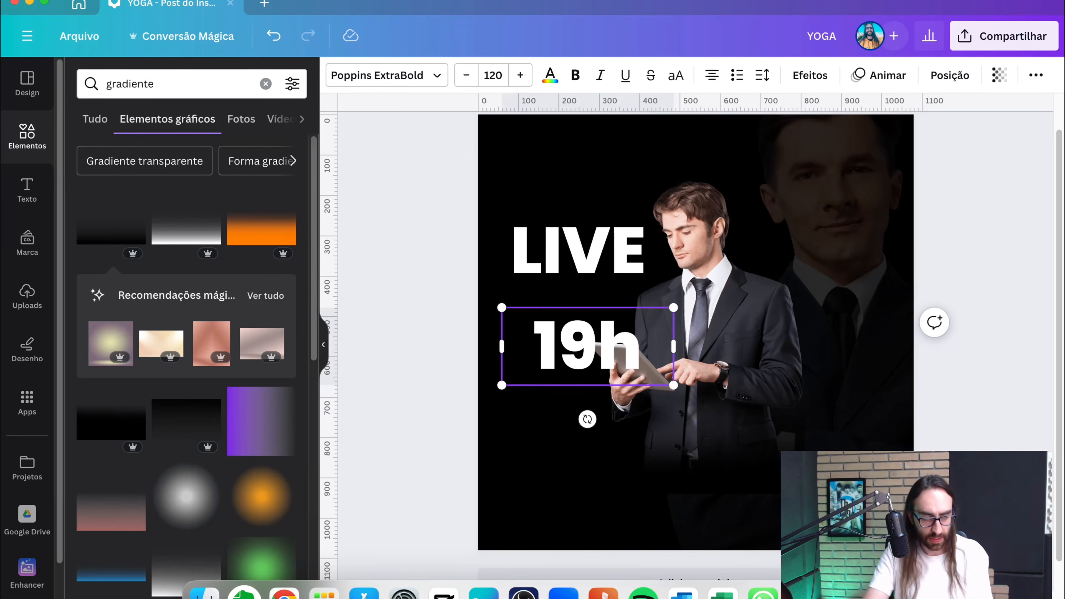
Shrink the 19h text to about size 30.9, change it to "19 horas" and widen its box to fit one line
drag(670, 387, 536, 321)
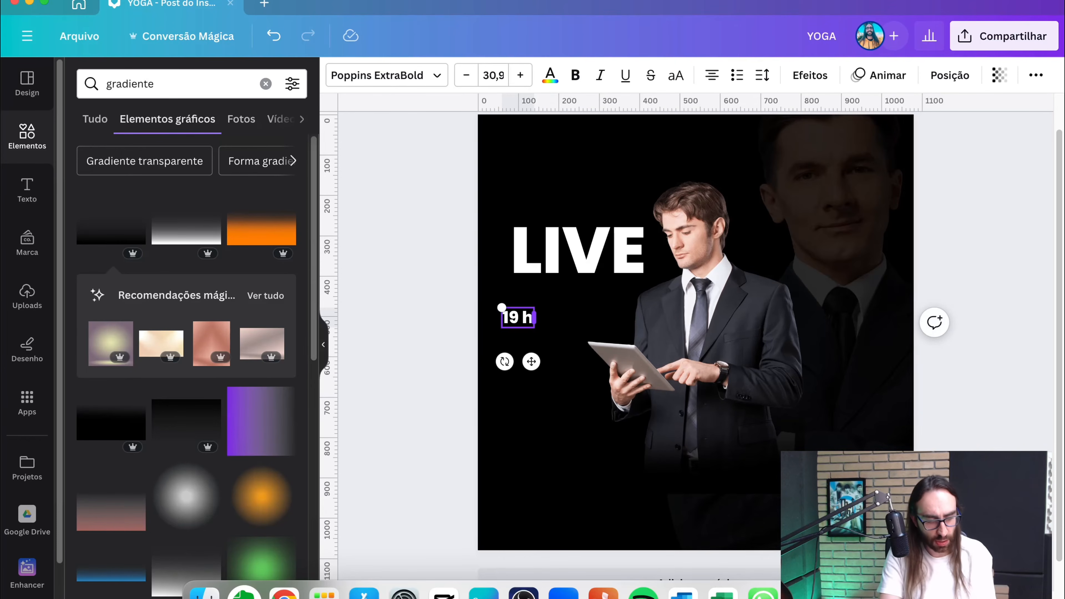
text(oras)
drag(535, 342, 572, 344)
click(414, 107)
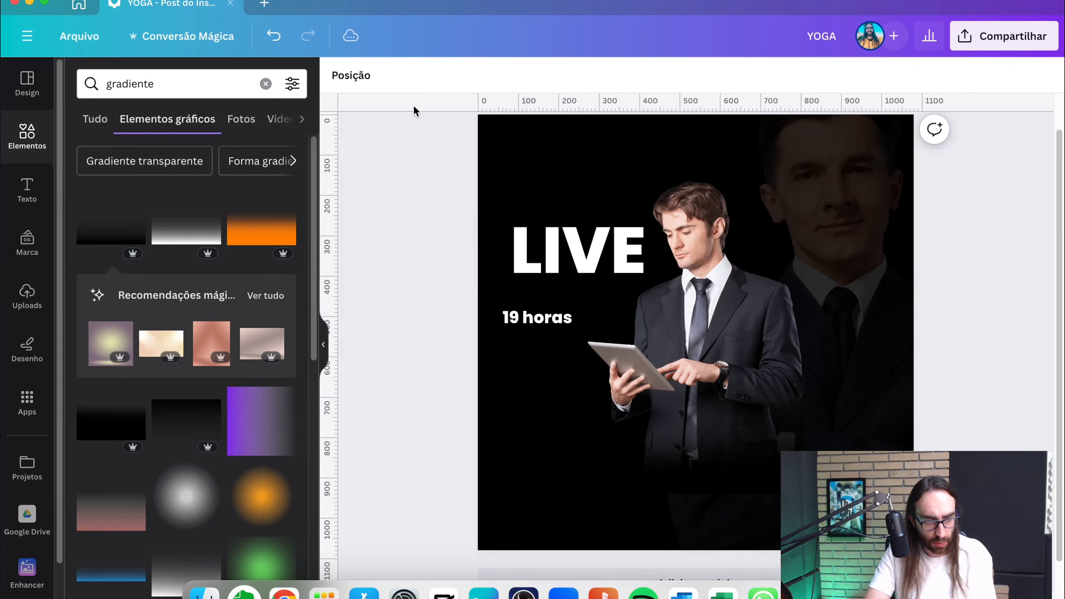
Set the "19 horas" font to regular Poppins and move the text up under the right end of LIVE
click(523, 310)
click(379, 86)
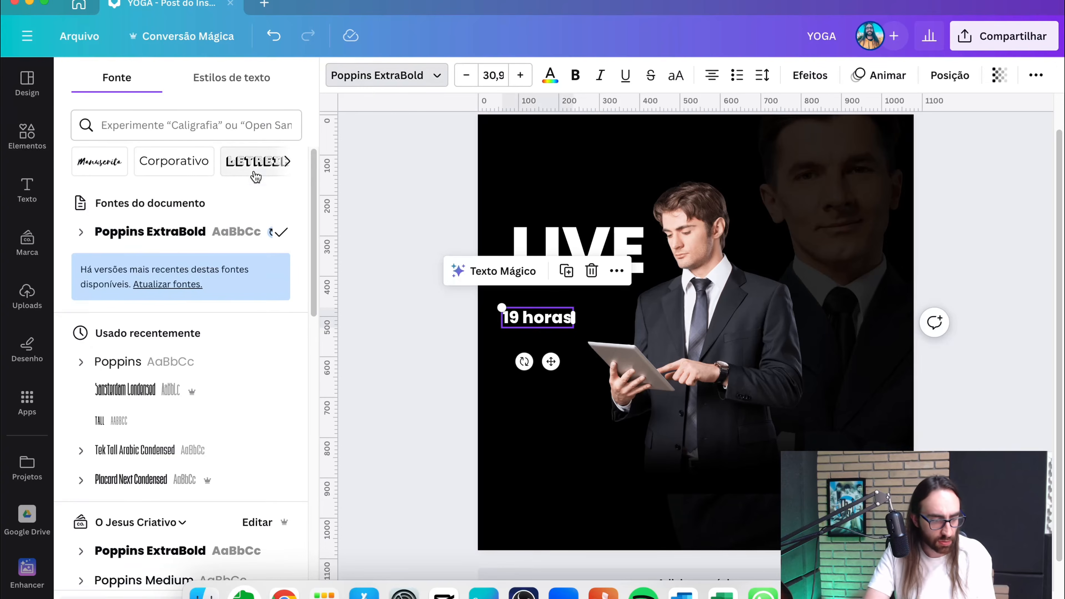
click(182, 359)
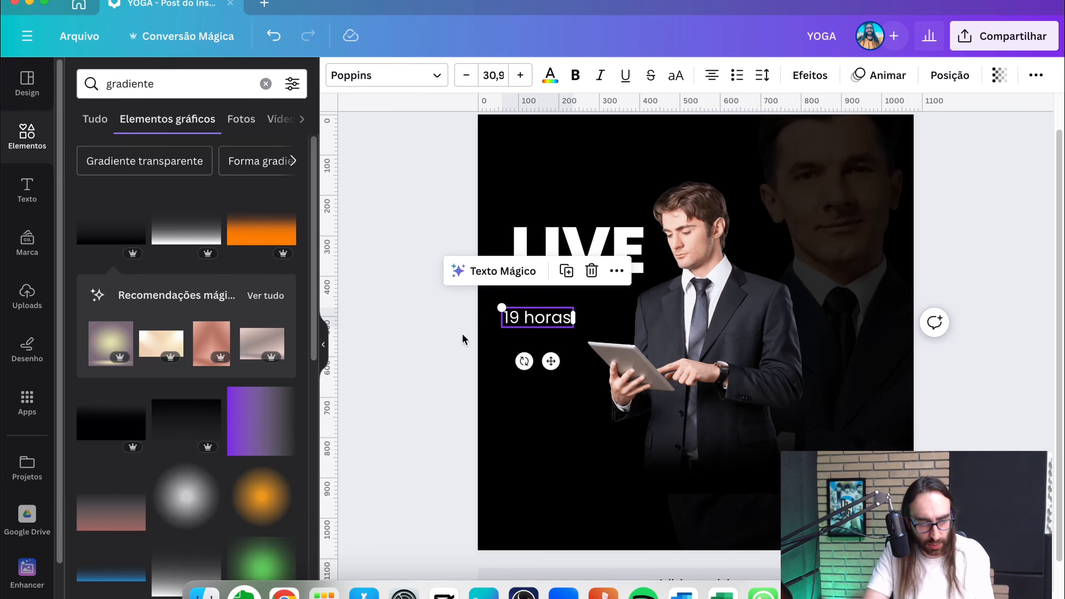
drag(520, 320, 591, 289)
click(410, 342)
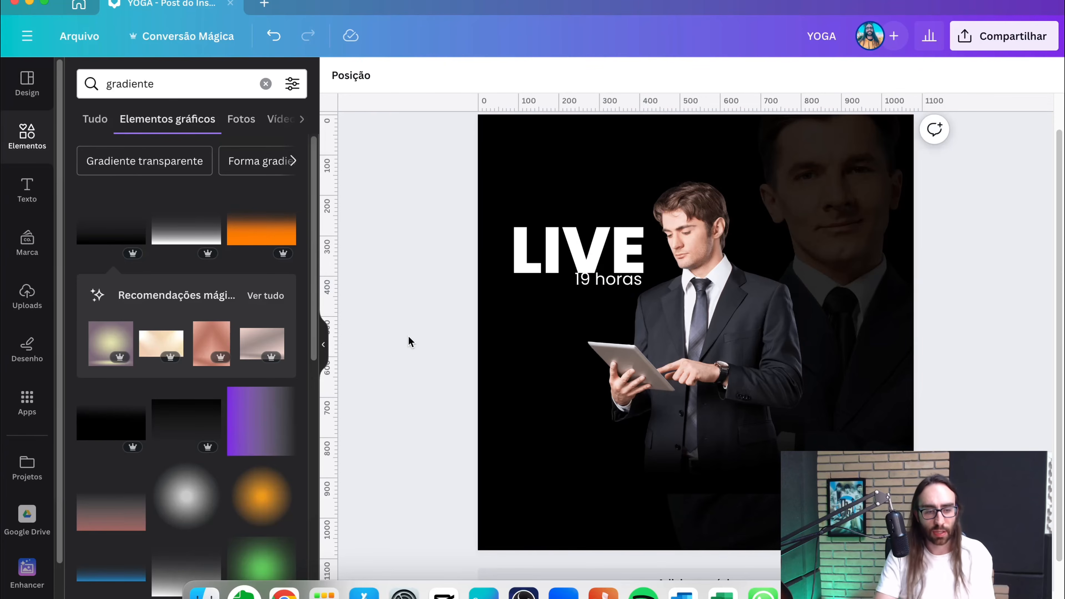
Fine-tune the "19 horas" position so it sits just below LIVE, right-aligned with the letter E
key(Down)
key(Down)
key(Down)
key(Down)
key(Down)
key(Down)
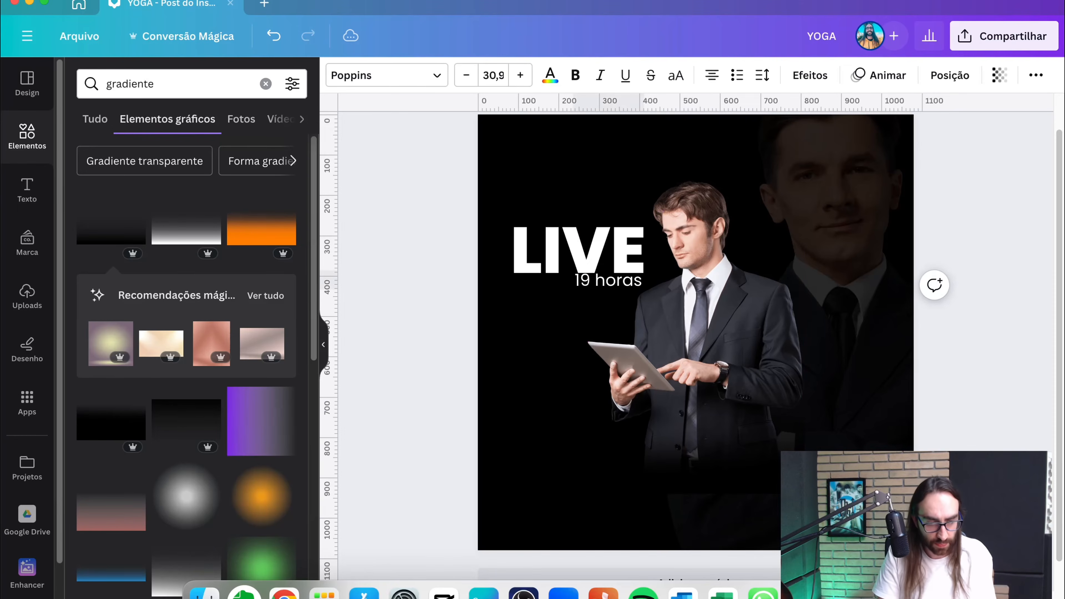
key(Right)
key(Right)
key(Right)
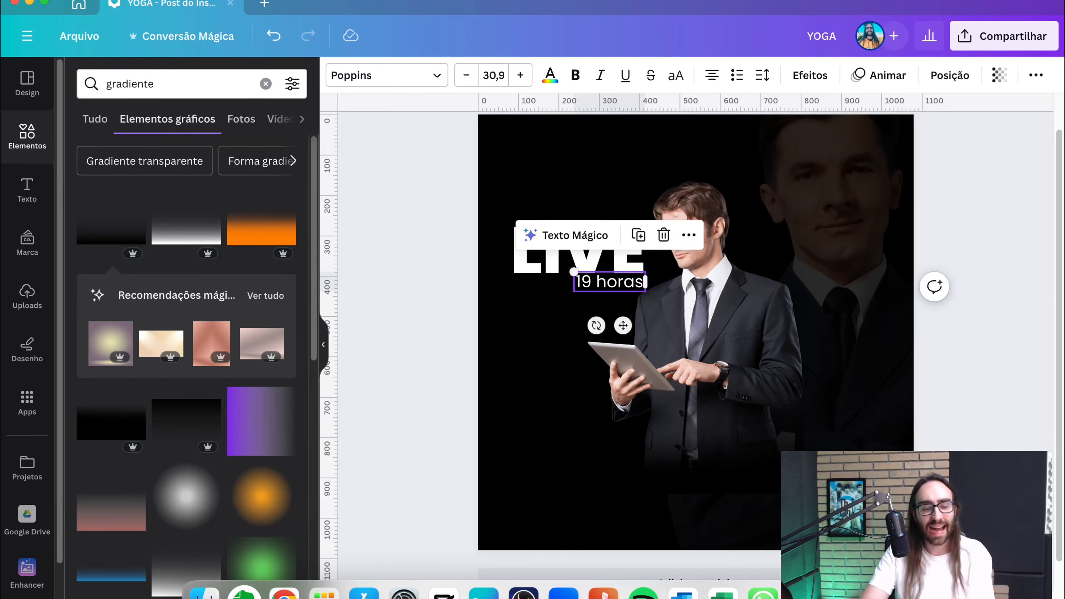
drag(598, 273, 600, 280)
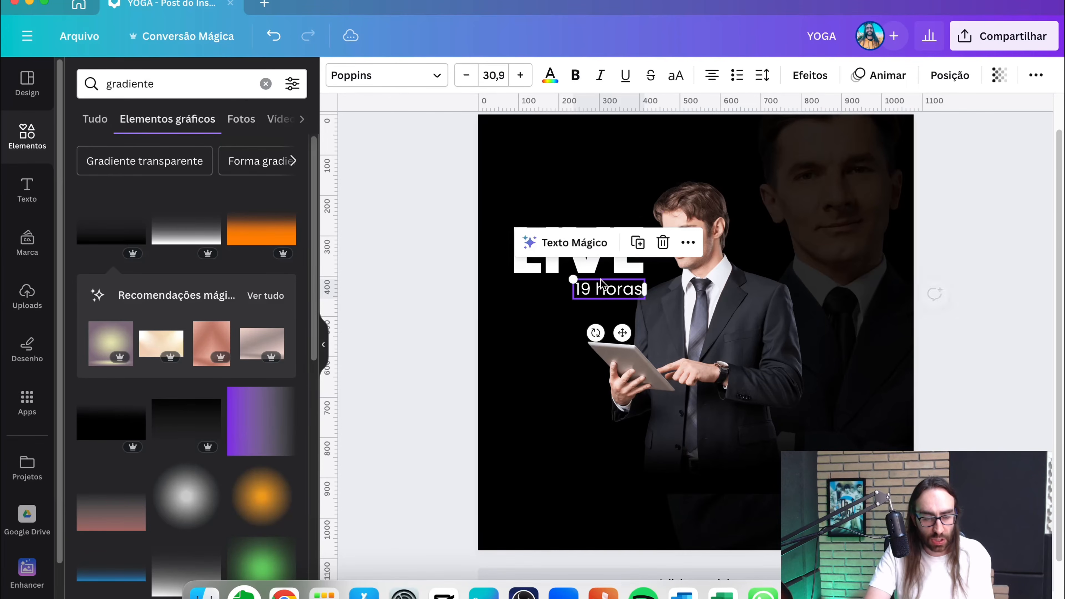
key(shift+Up)
key(Up)
key(Up)
key(Right)
key(Right)
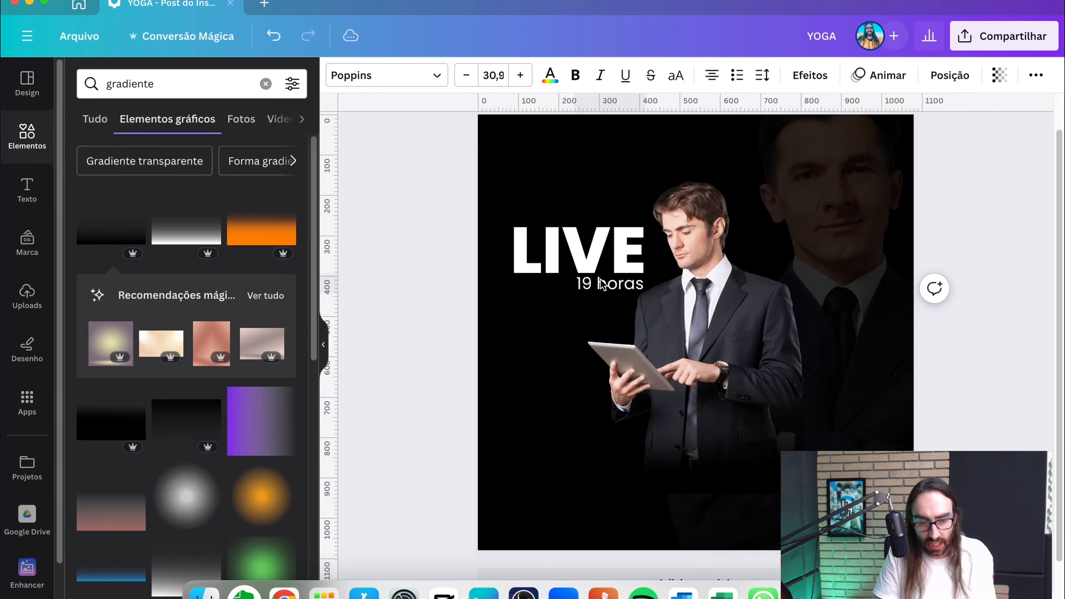
Select the LIVE and "19 horas" texts together and shift them slightly up and to the left
click(383, 278)
drag(480, 237, 580, 275)
click(1031, 318)
Examine the blended players on page 1 of the SANTOS design up close
scroll(1008, 323, up, 2)
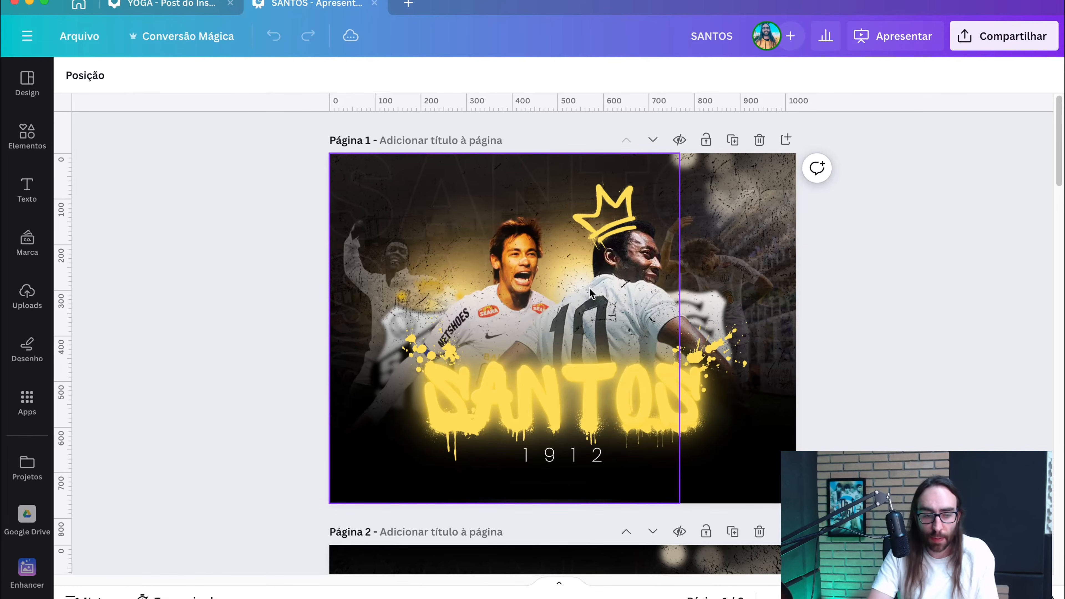
scroll(374, 280, up, 2)
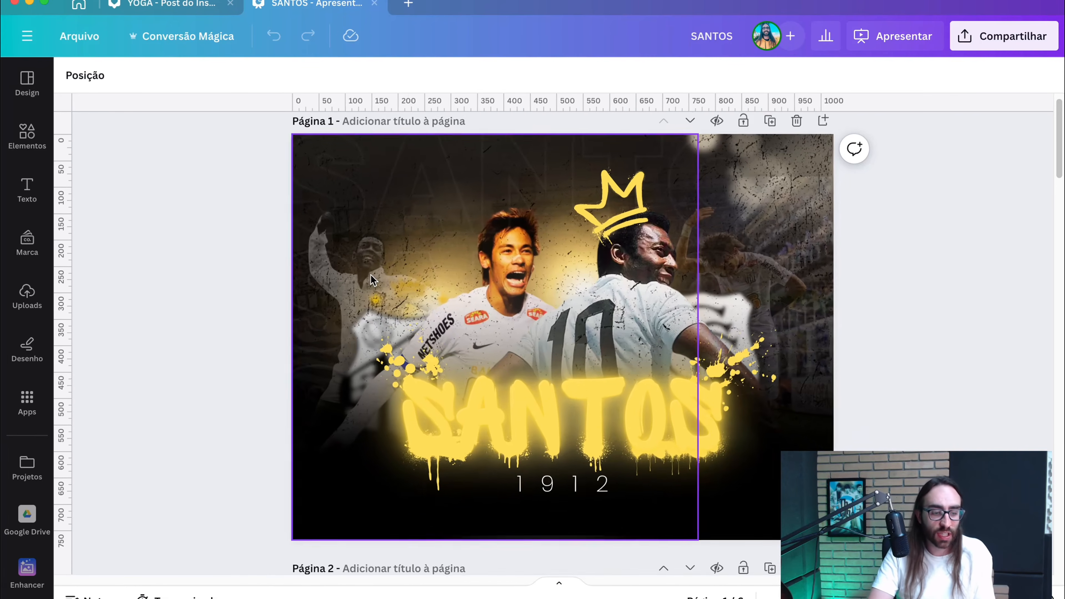
scroll(370, 275, up, 3)
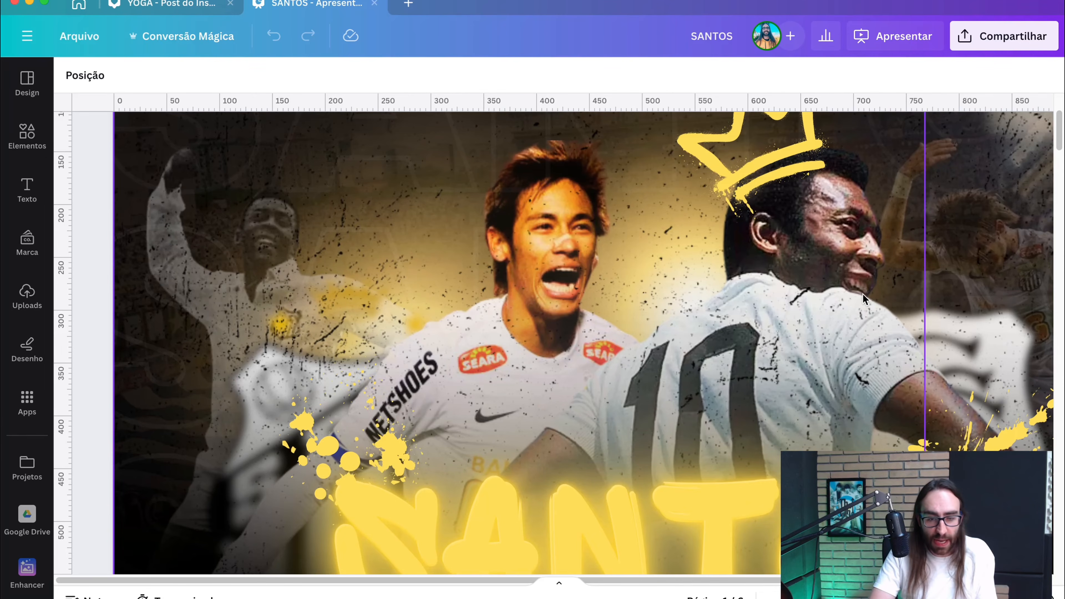
scroll(863, 296, right, 2)
scroll(863, 295, left, 2)
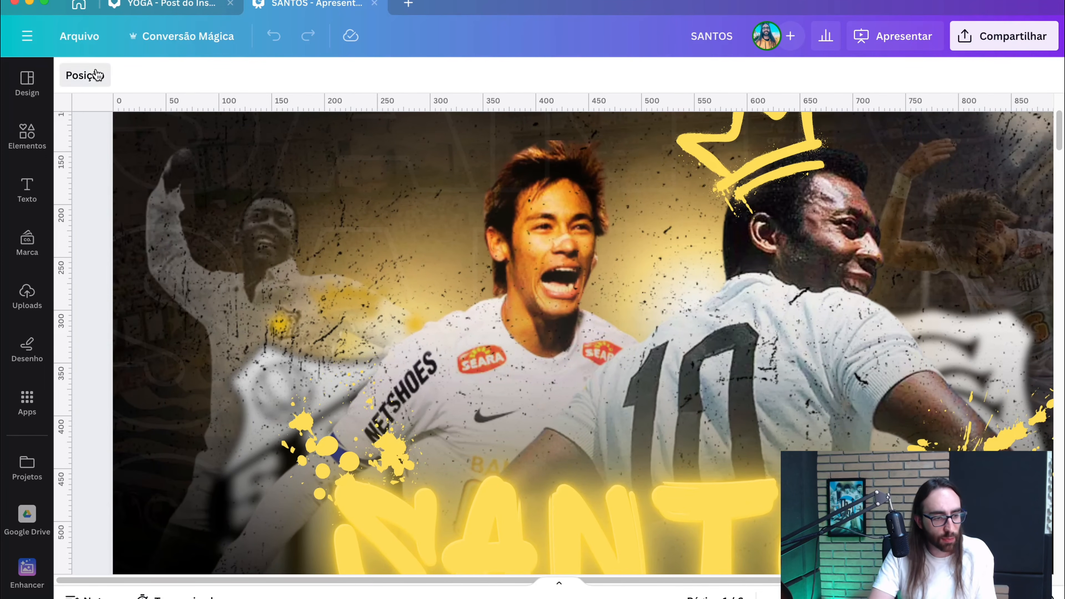
Inspect the transparency of the faded raised-arm player through the SANTOS page's layer list
click(96, 75)
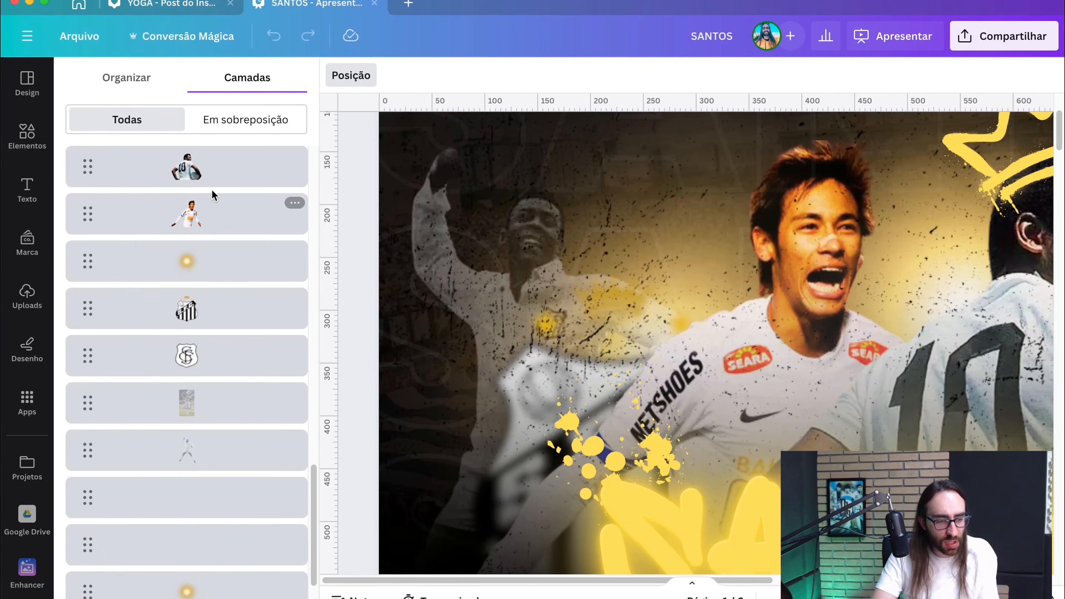
scroll(211, 197, up, 3)
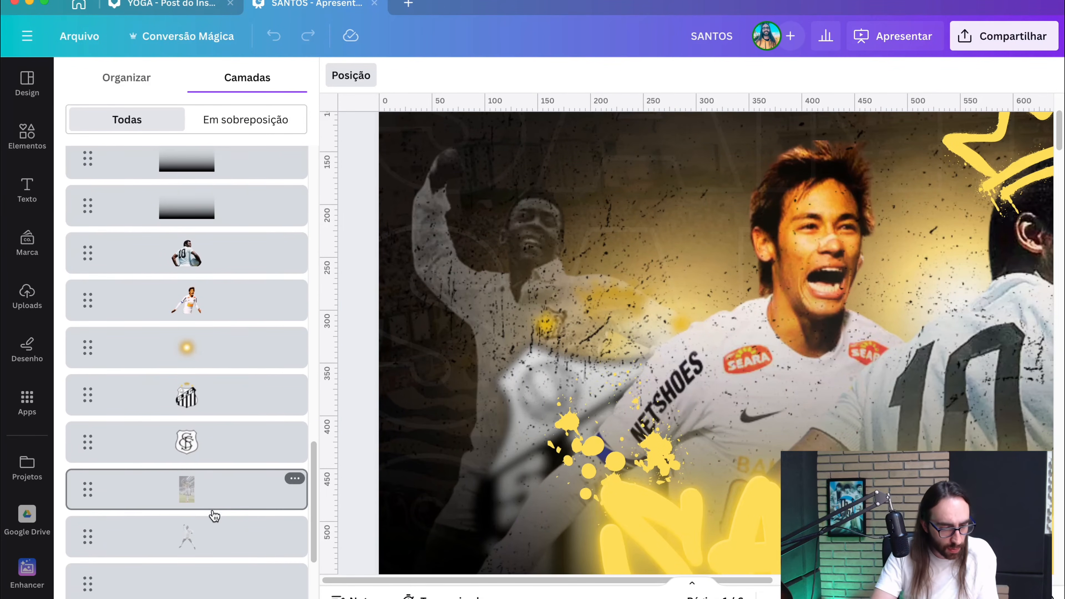
click(214, 520)
click(671, 75)
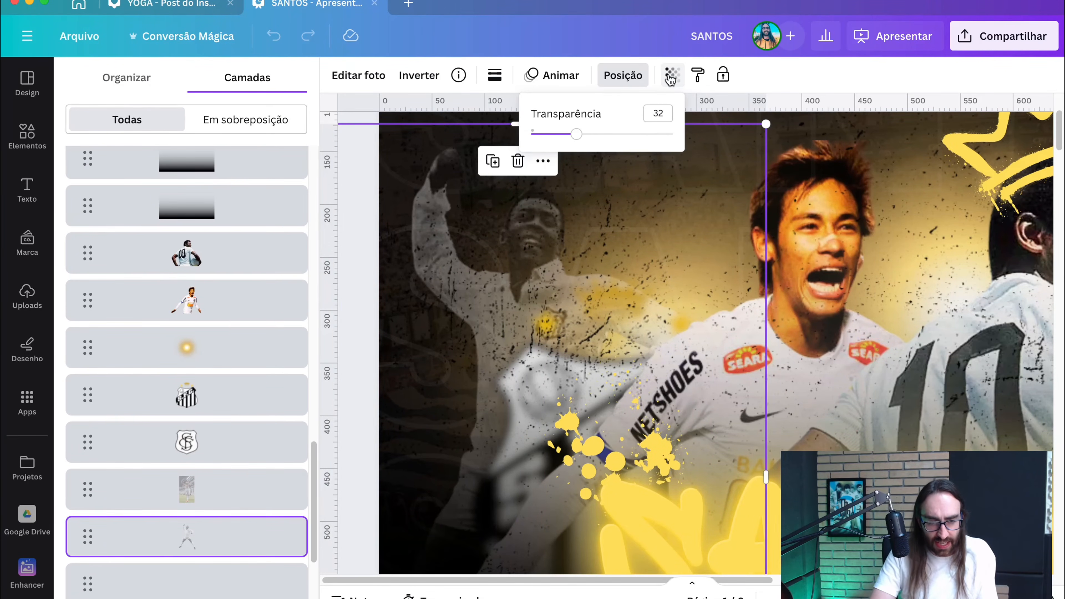
click(671, 76)
scroll(772, 150, down, 3)
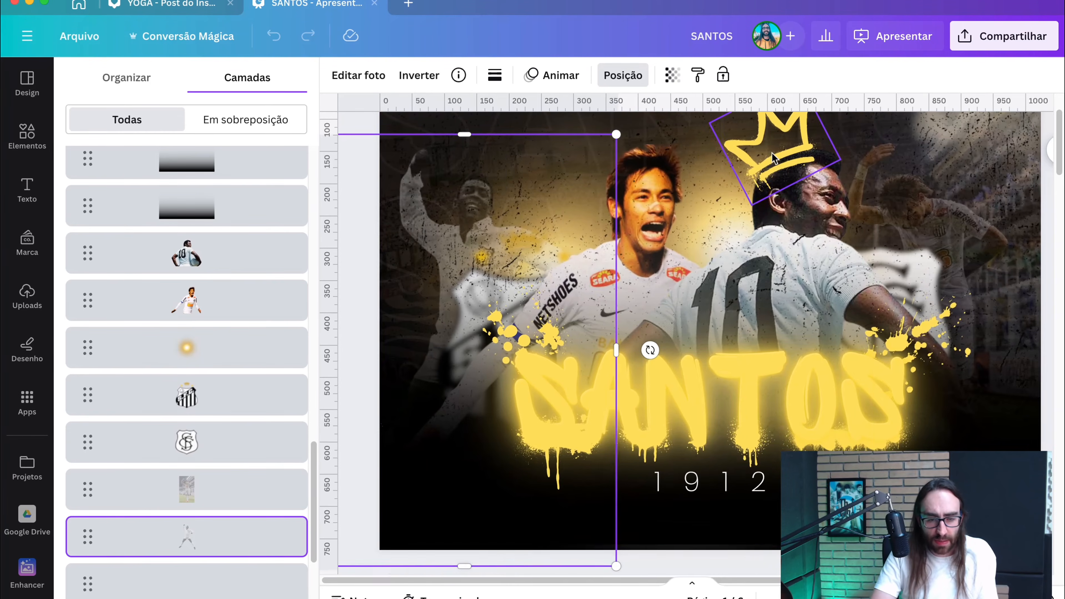
Compare the full SANTOS composition with the LIVE post in the YOGA design, finishing on the YOGA design
scroll(771, 153, down, 5)
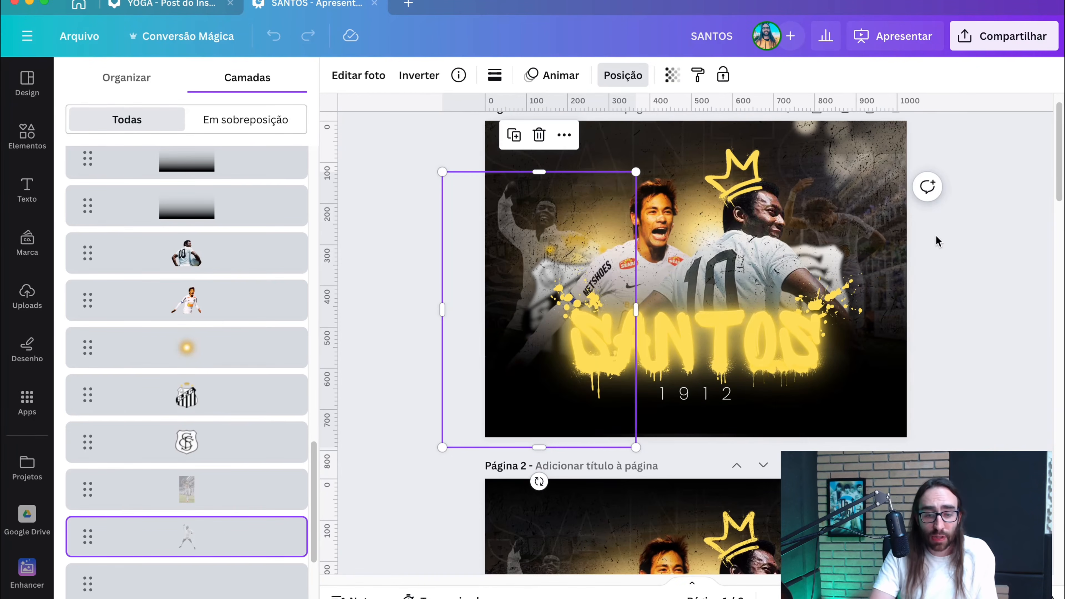
click(936, 236)
click(291, 269)
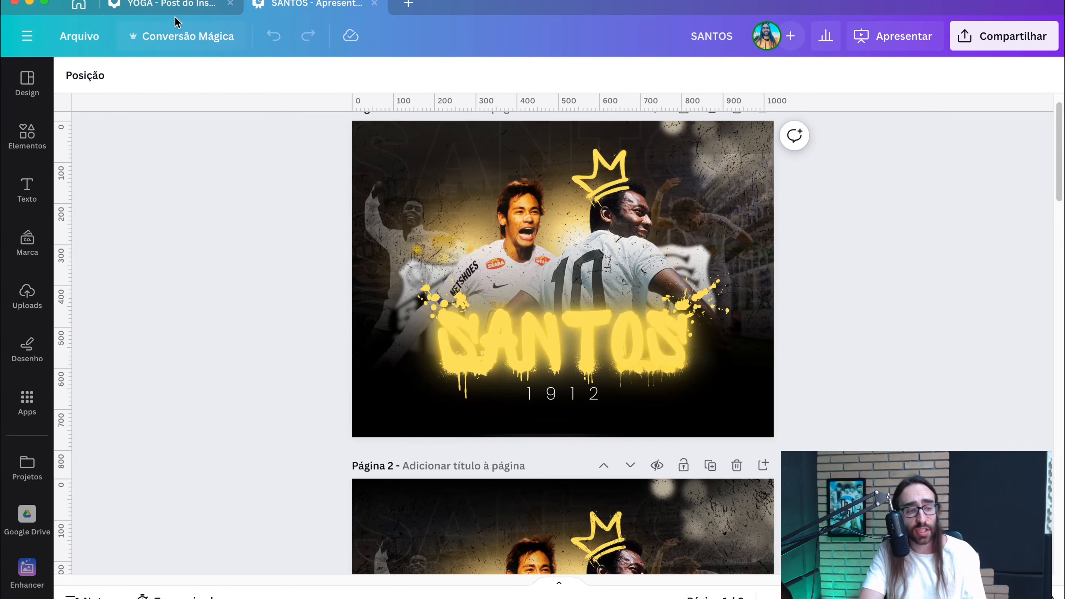
click(176, 5)
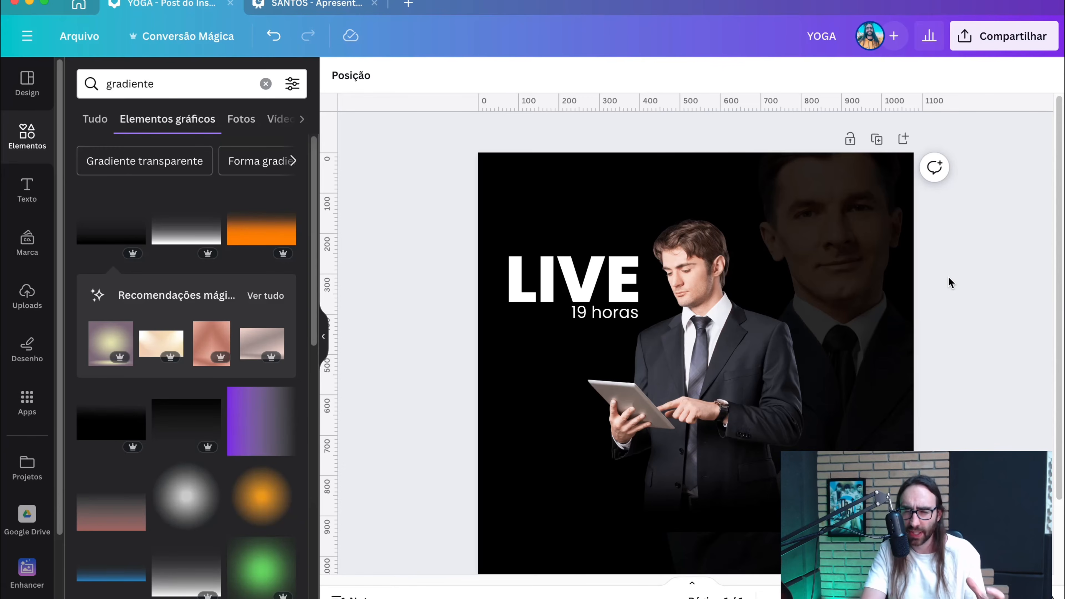
key(ctrl+Tab)
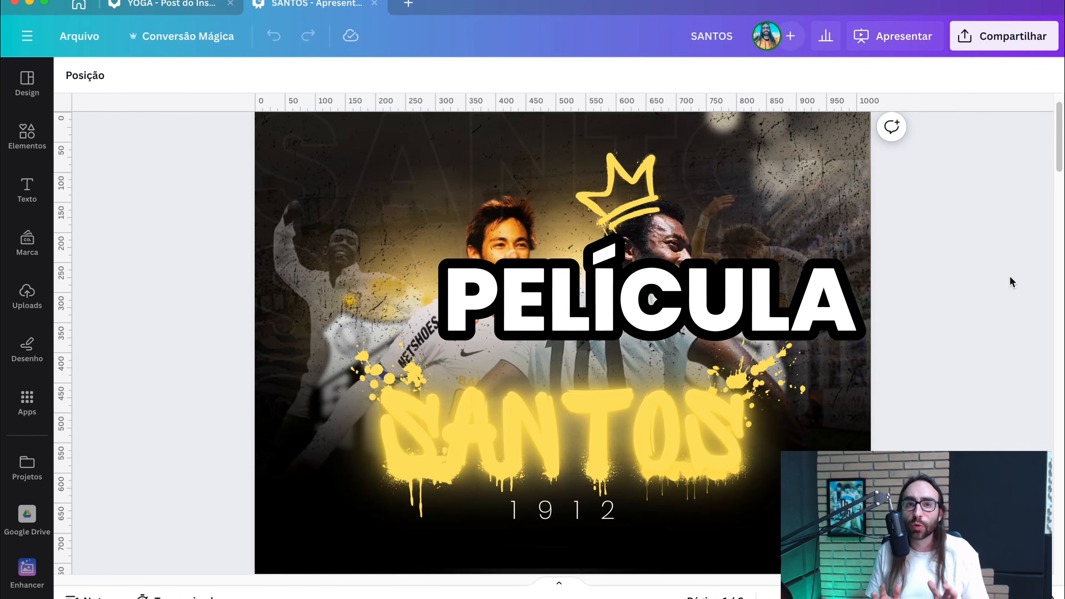
key(ctrl+Tab)
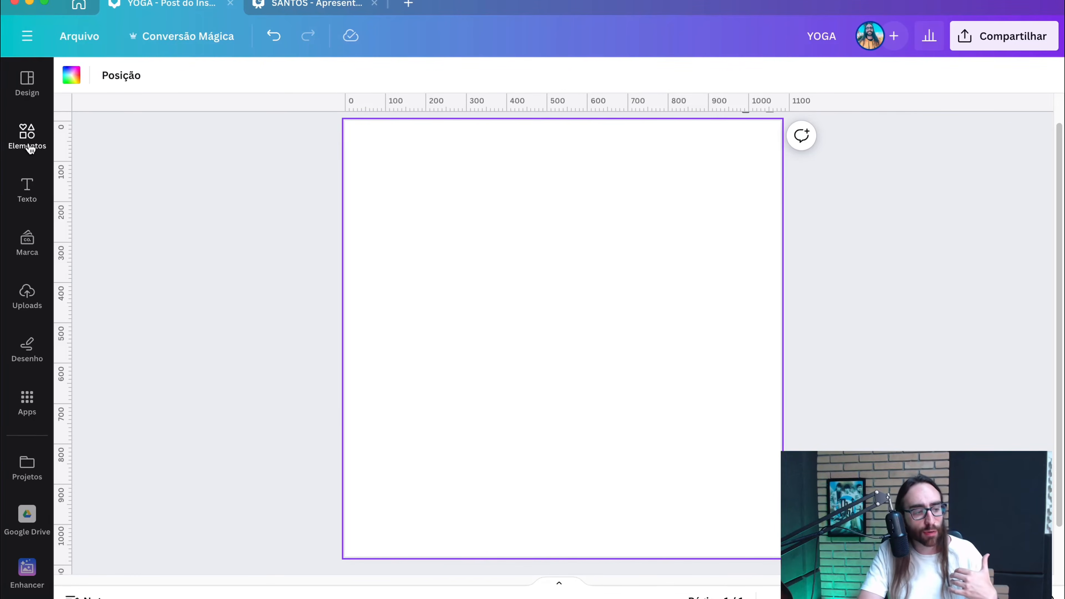
Search the elements for "paisagem" and browse the photo results
click(27, 135)
double_click(162, 93)
text(paisagem)
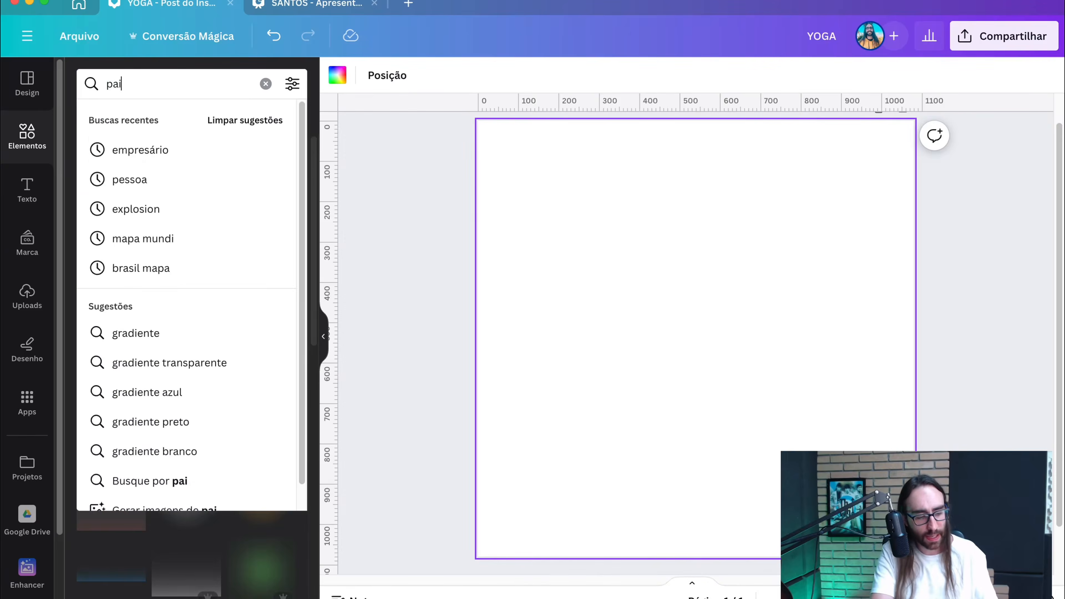
key(Return)
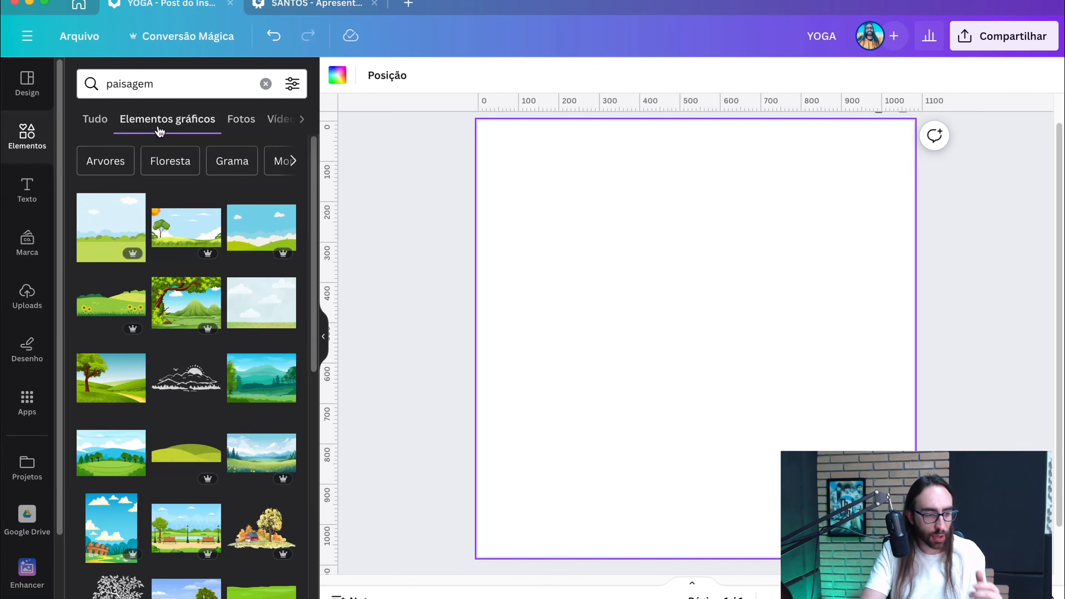
click(236, 122)
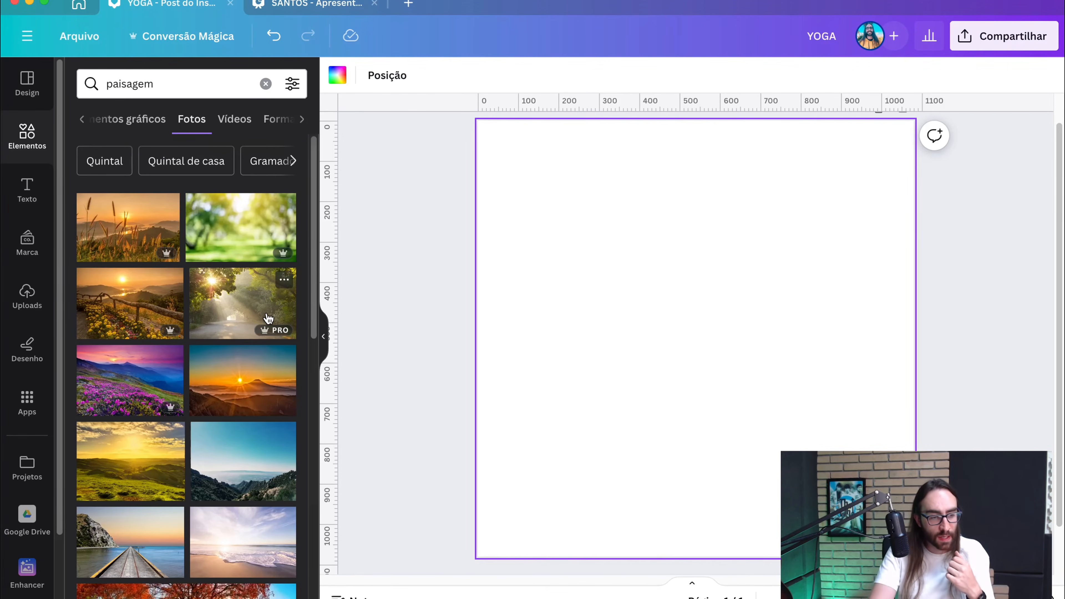
scroll(186, 367, down, 2)
Try the blue-sky mountain photo on the blank page, then browse further landscape photos
click(218, 378)
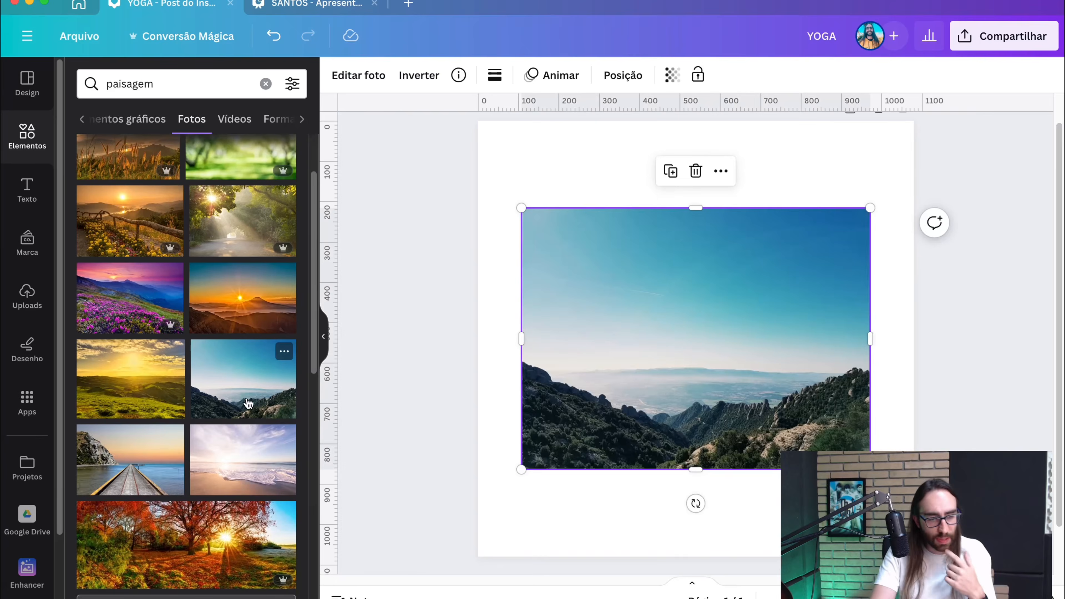
right_click(530, 240)
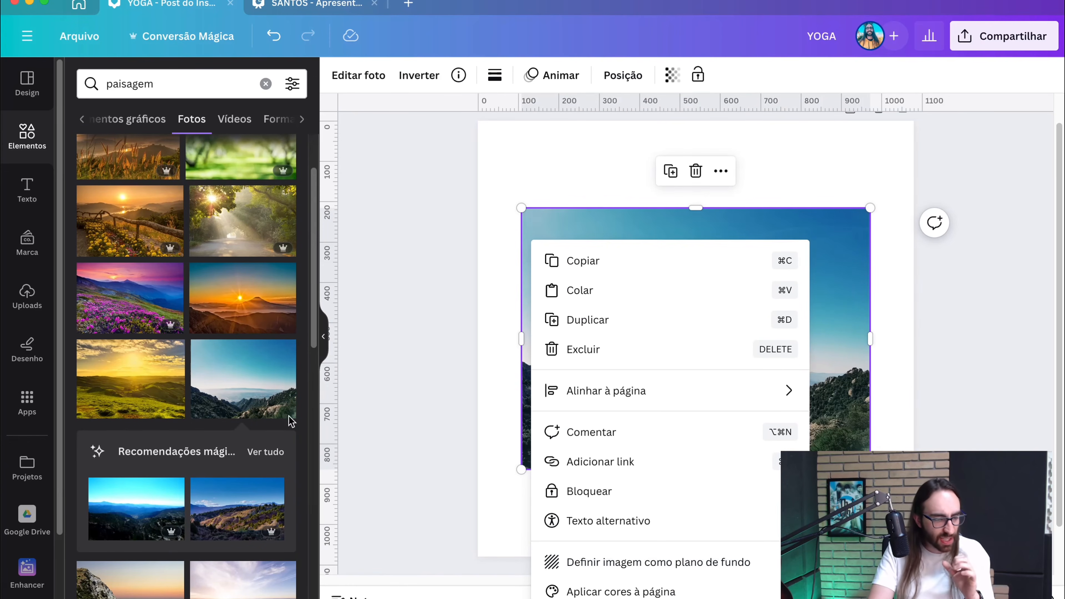
scroll(141, 369, down, 6)
scroll(139, 365, down, 7)
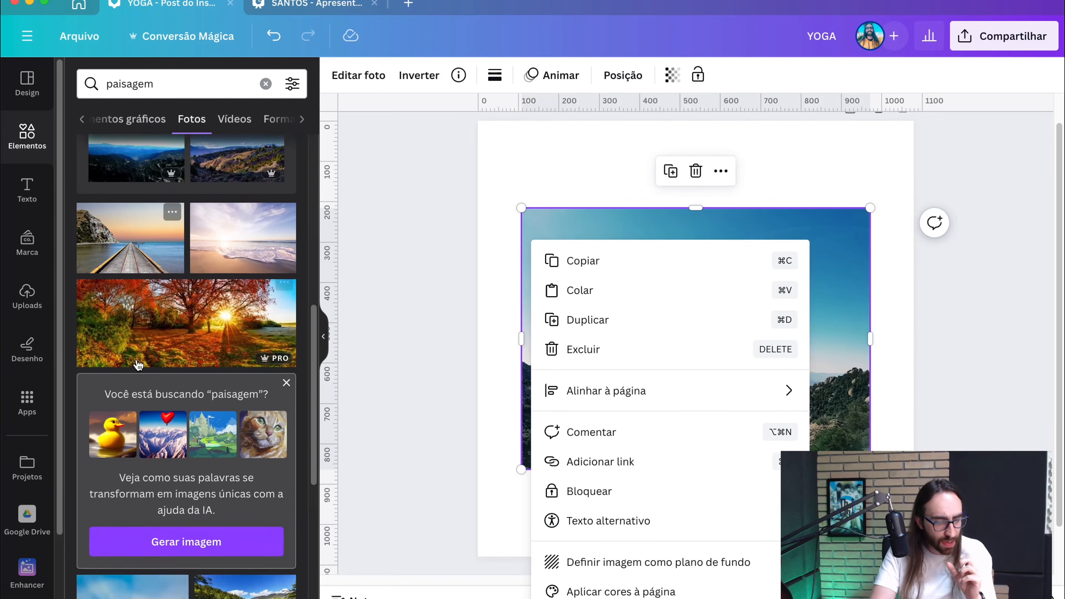
key(Escape)
Replace the mountain photo with the autumn forest path photo and set it as the page background
click(177, 431)
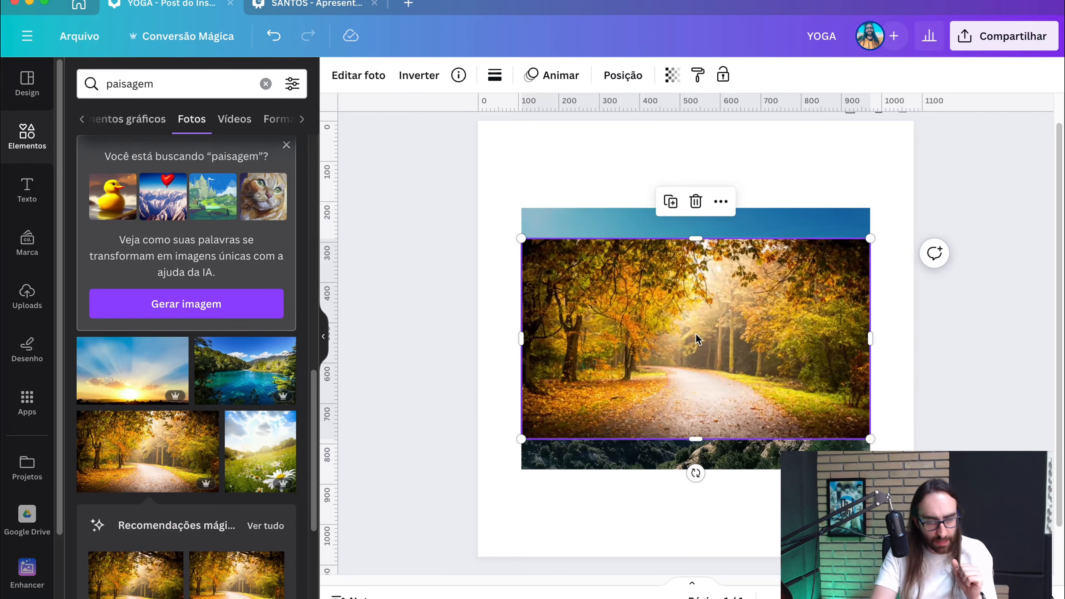
right_click(771, 242)
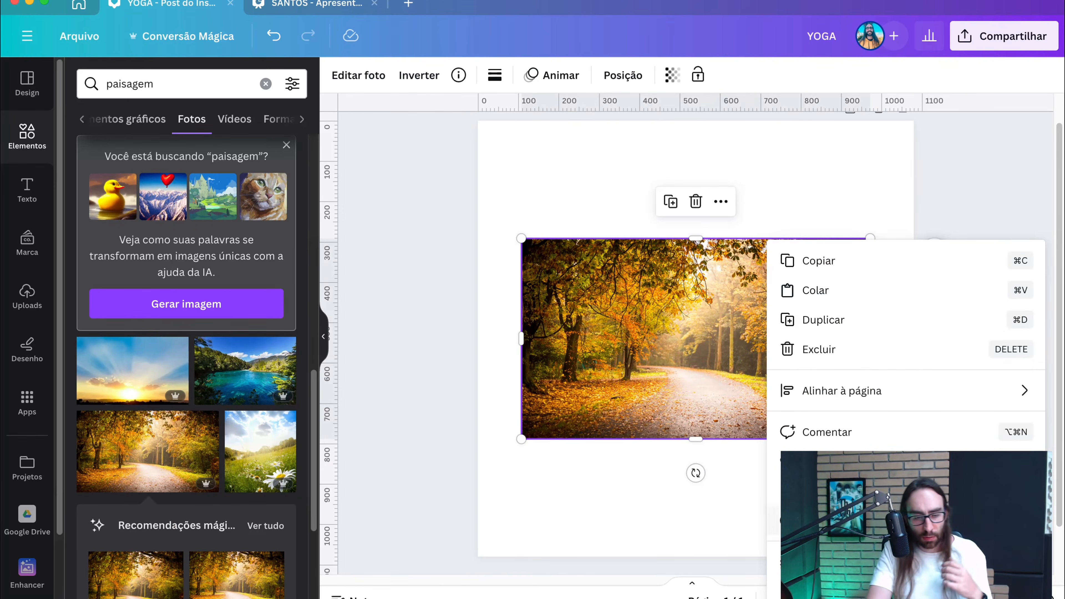
click(774, 558)
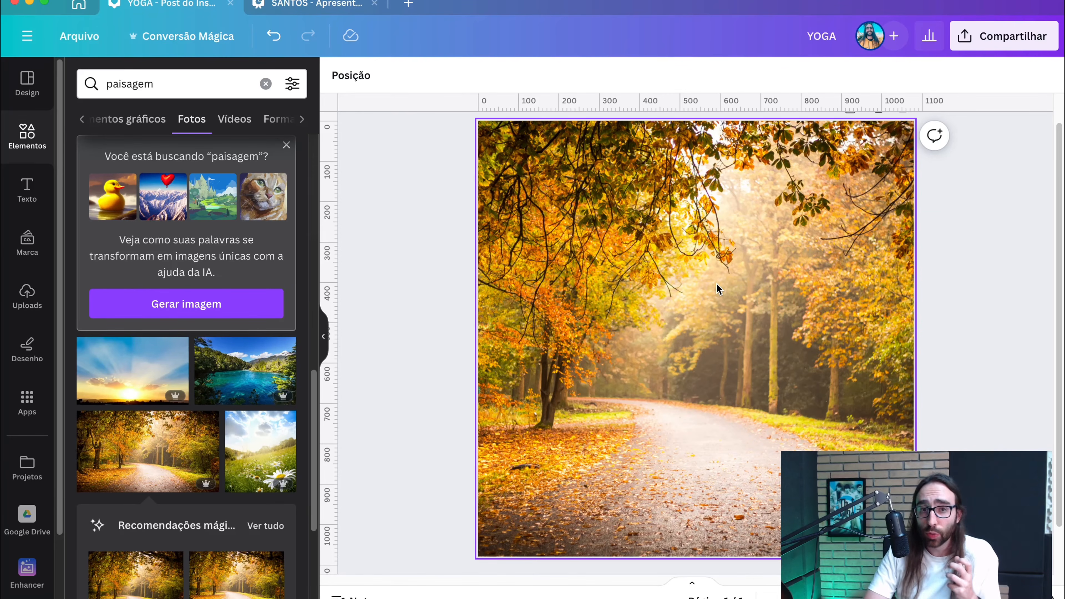
Add a text box repeating "Texto do seu parágrafo" five times, narrowed to three lines and centred horizontally on the forest photo
key(t)
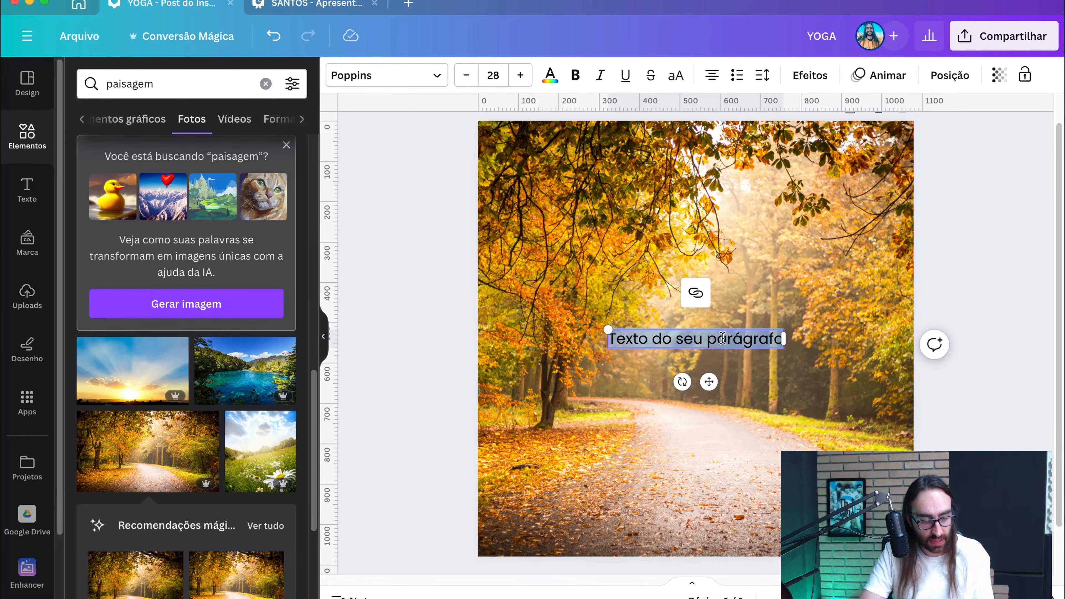
click(722, 338)
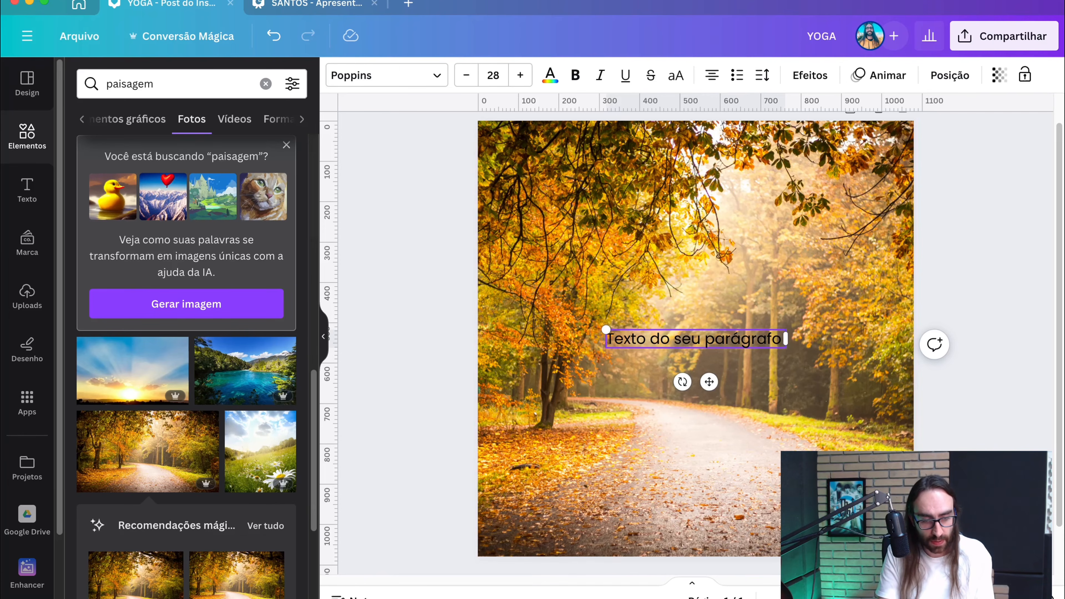
key(super+v)
key(super+v)
key(super+v)
key(super+v)
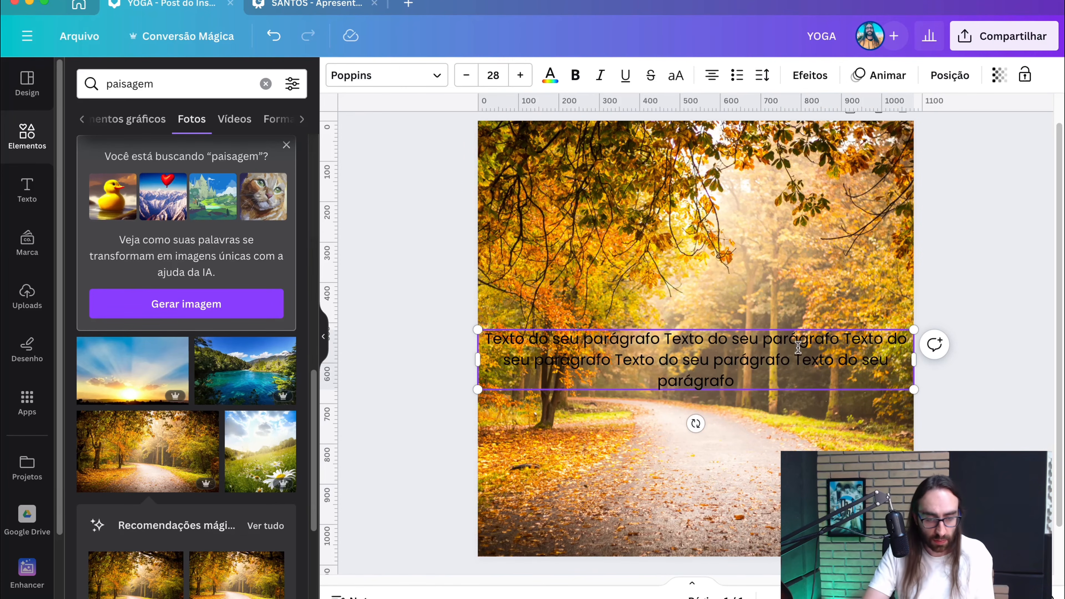
drag(913, 360, 798, 361)
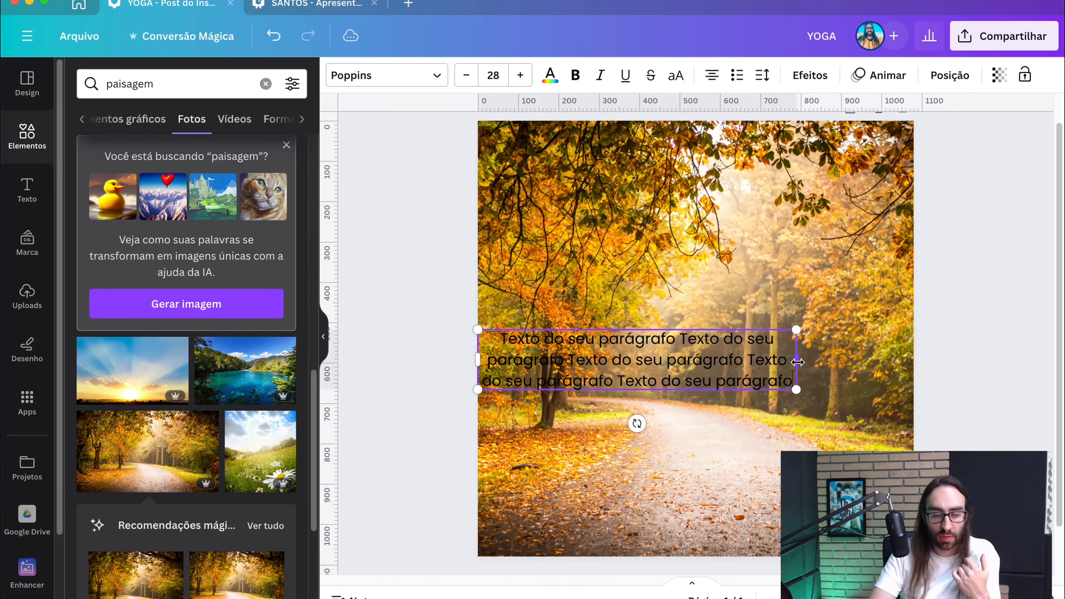
drag(641, 356, 701, 318)
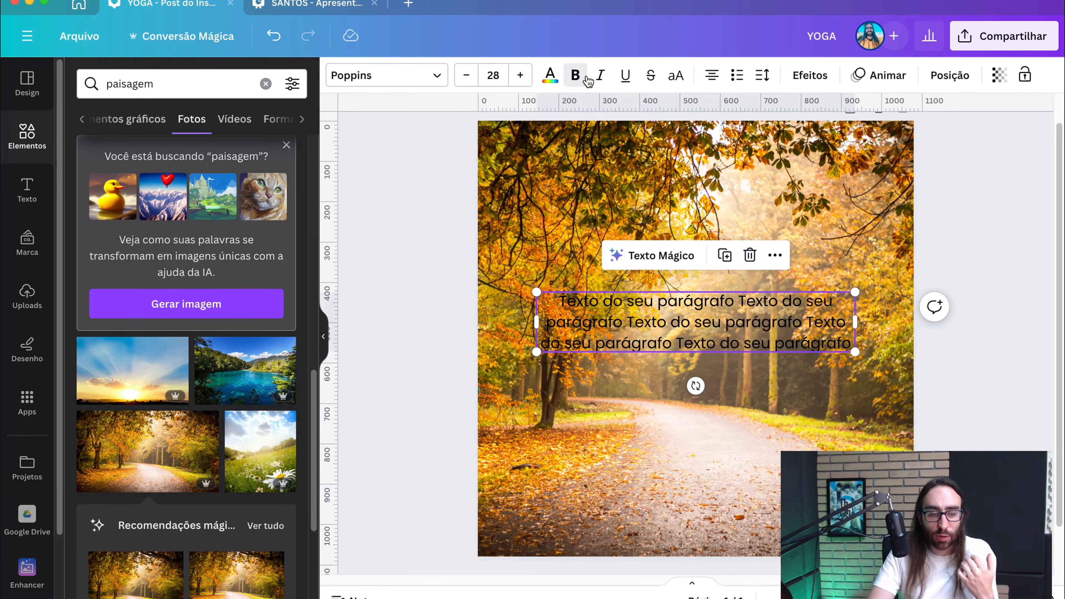
Make the paragraph text bold and colour it bright red from the brand palette's Inferno colours
click(575, 75)
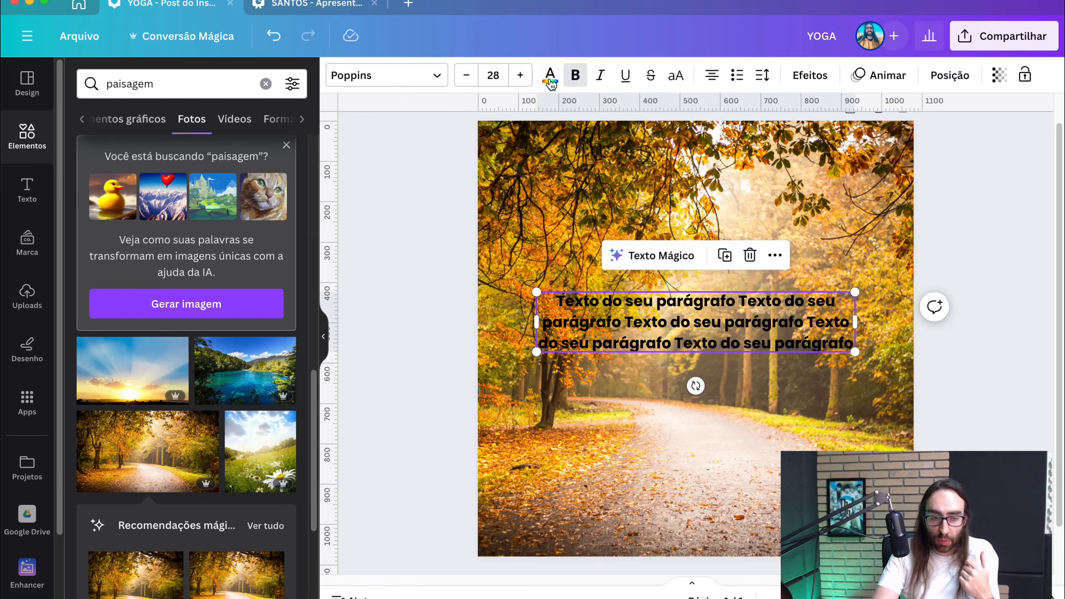
click(550, 80)
click(94, 326)
key(Escape)
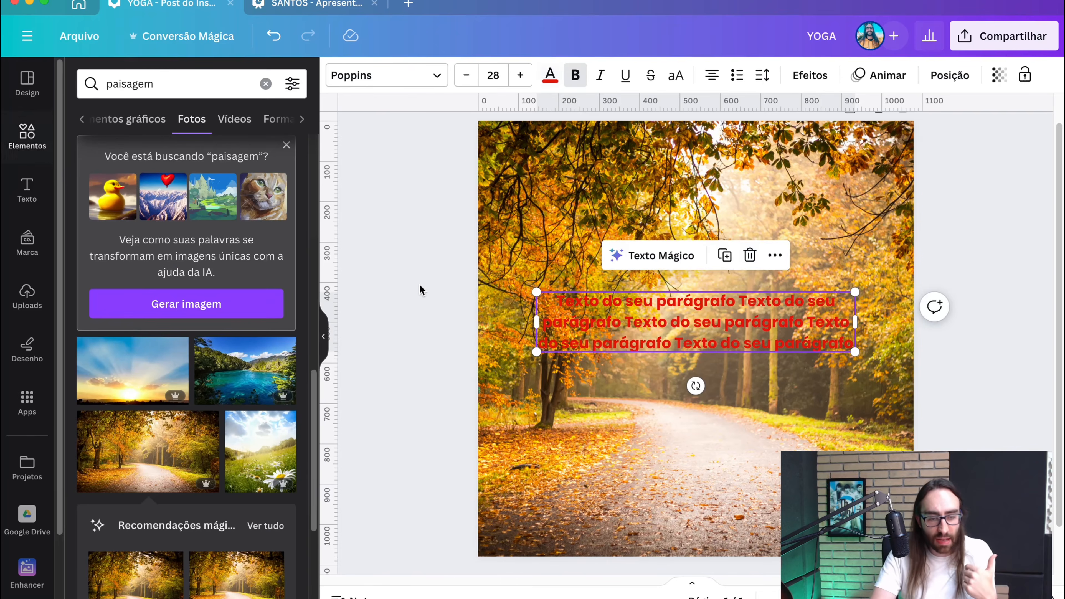
click(421, 290)
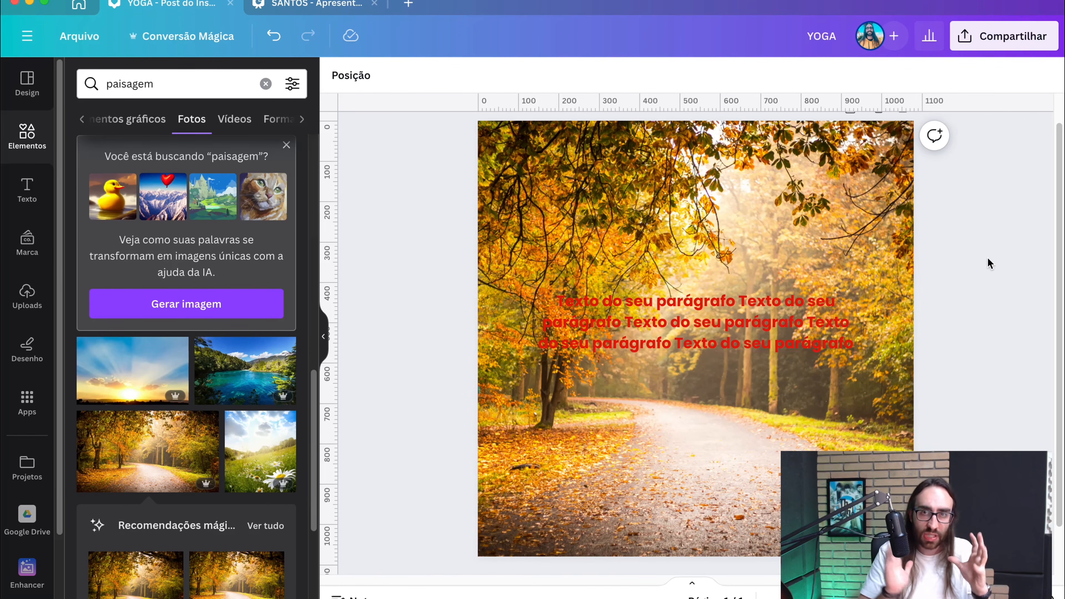
Cover the whole page with a rectangle layered behind the paragraph text and fill it with solid black
key(r)
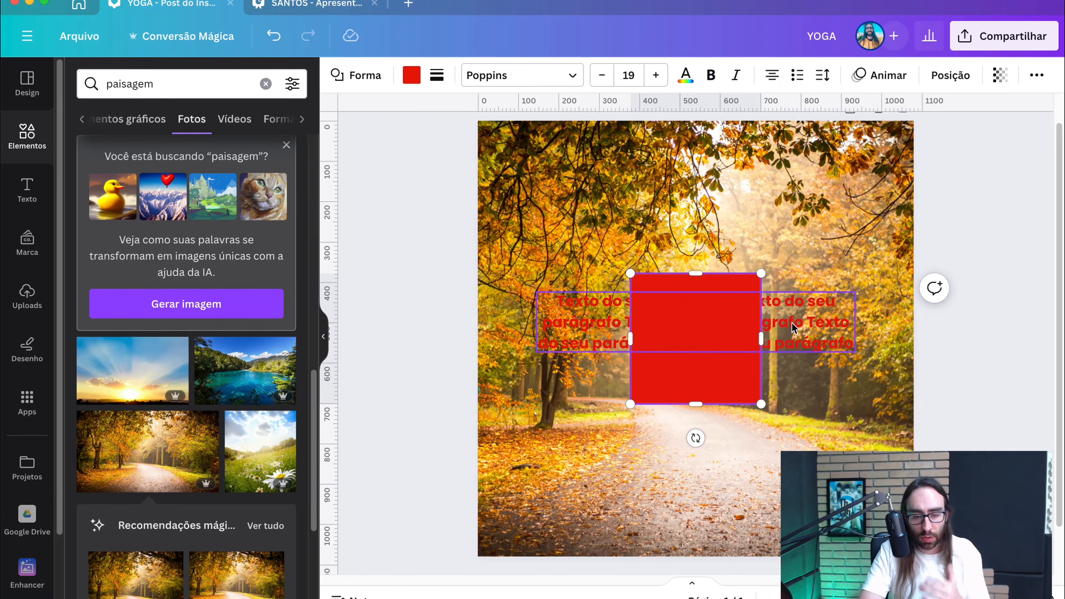
drag(746, 368, 914, 556)
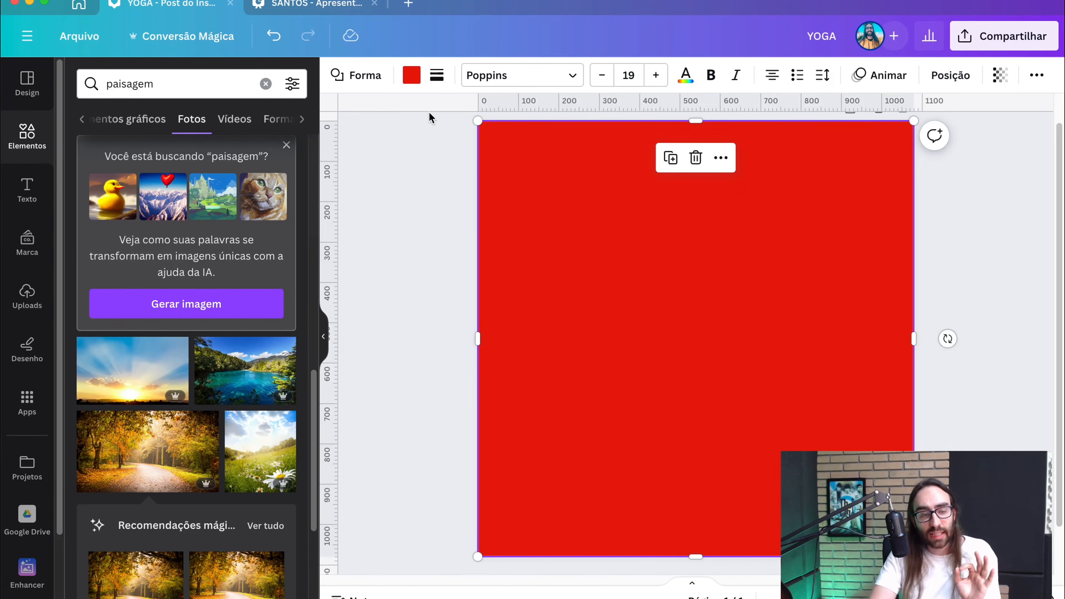
click(413, 76)
click(197, 415)
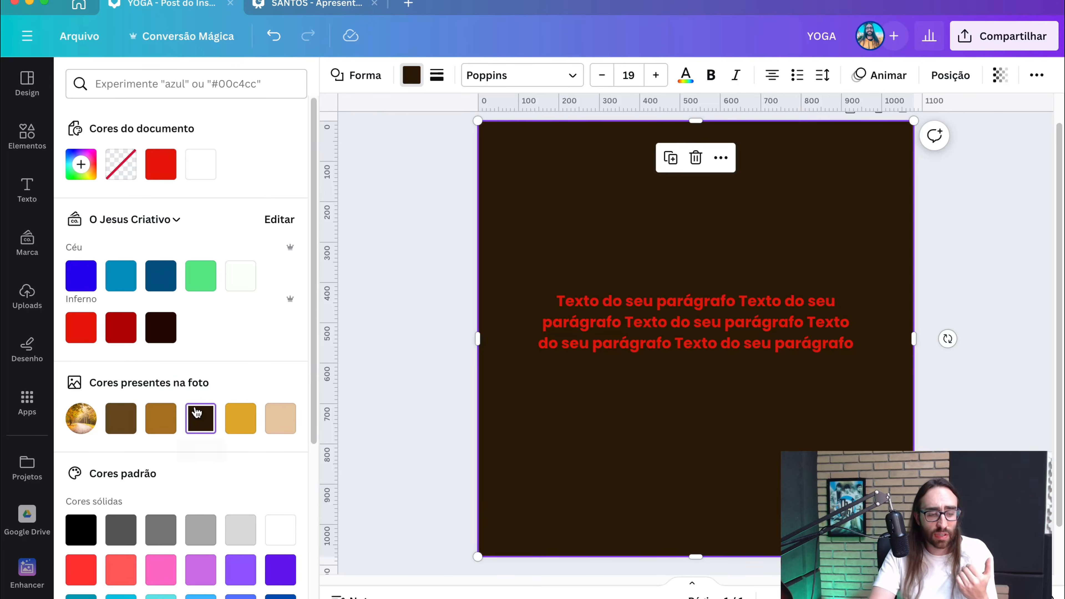
click(81, 529)
click(384, 325)
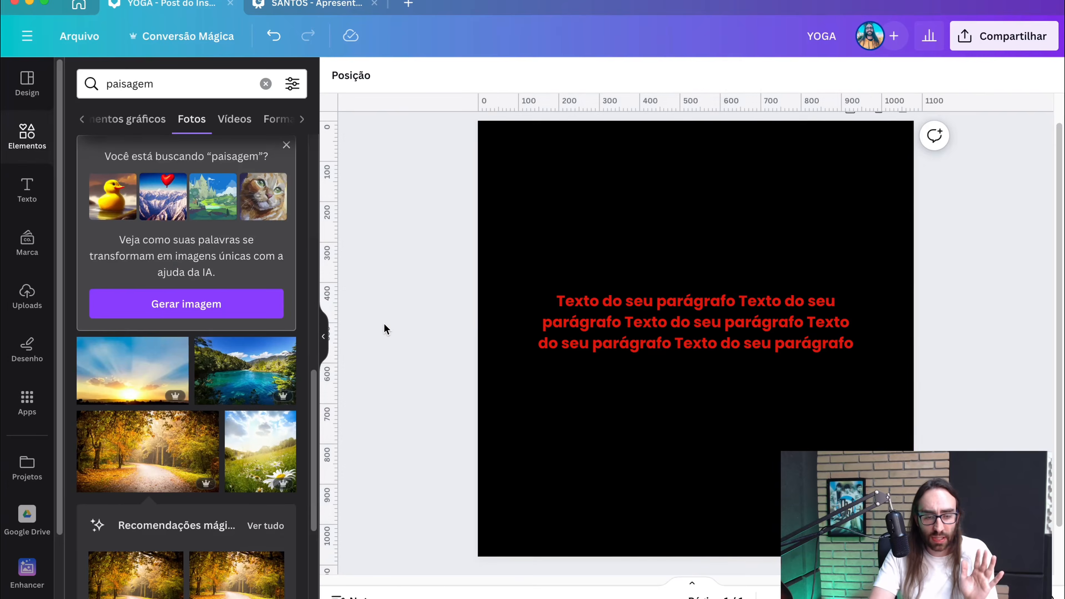
Lower the black rectangle's opacity so it darkens the forest photo as a semi-transparent overlay
click(648, 183)
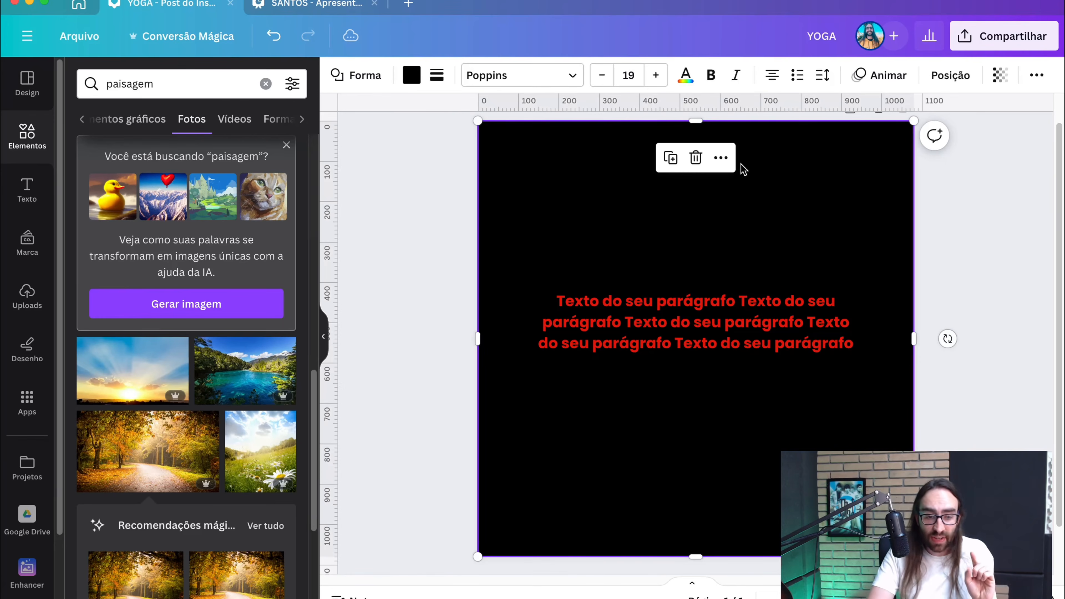
click(1000, 75)
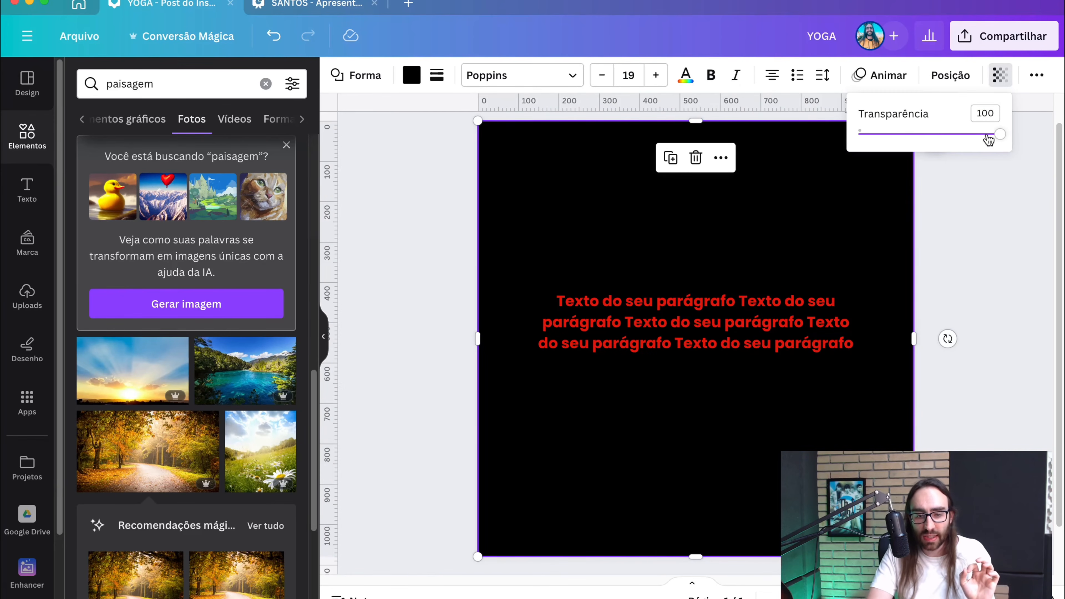
drag(1000, 141, 962, 146)
click(920, 238)
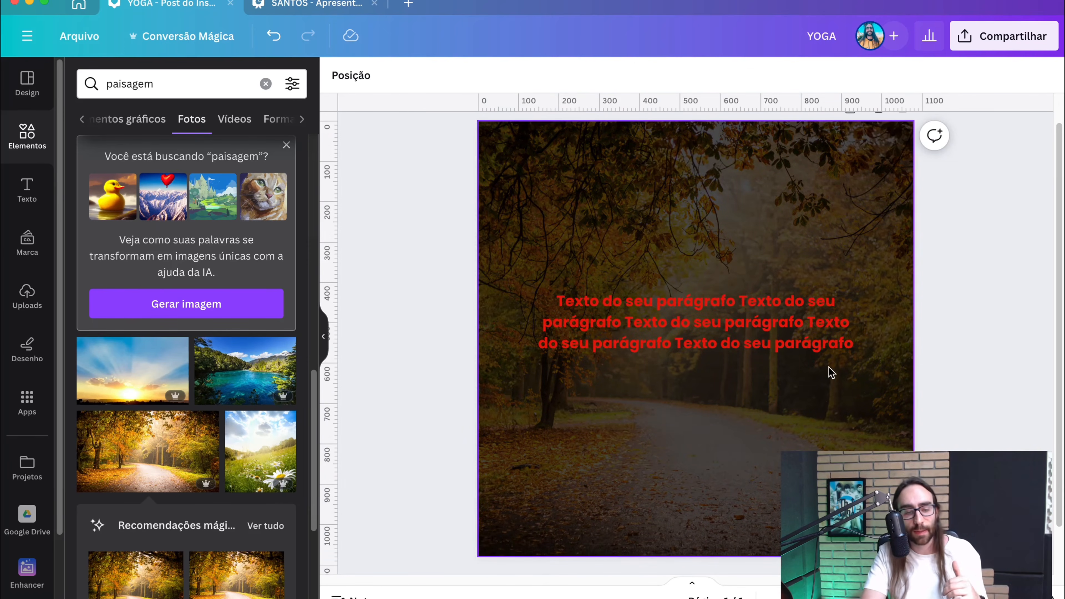
Recolour the paragraph text white using the brand palette
click(771, 328)
click(550, 75)
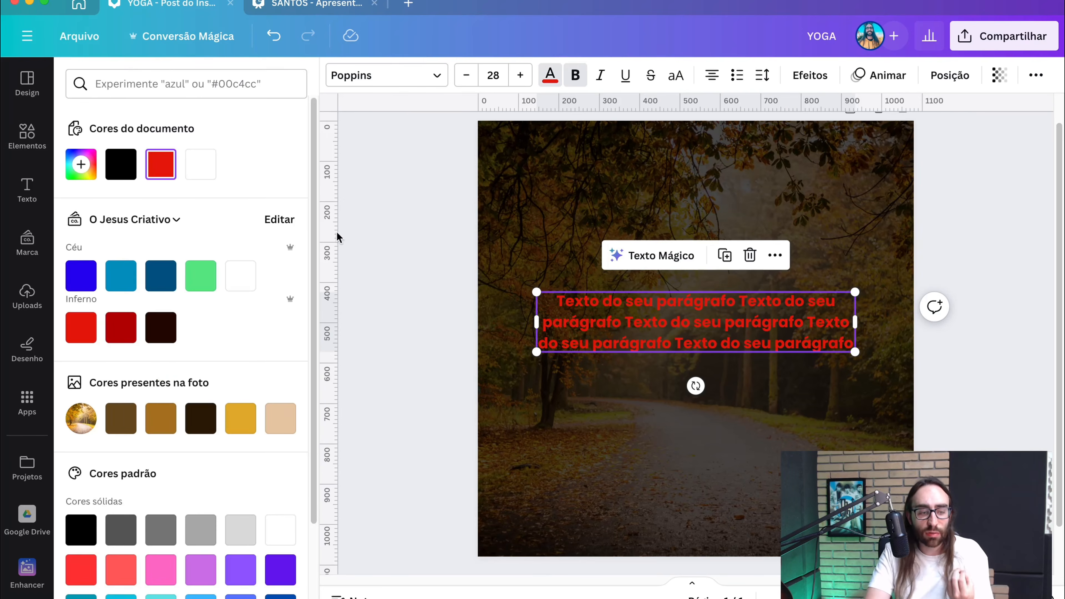
click(240, 276)
click(414, 272)
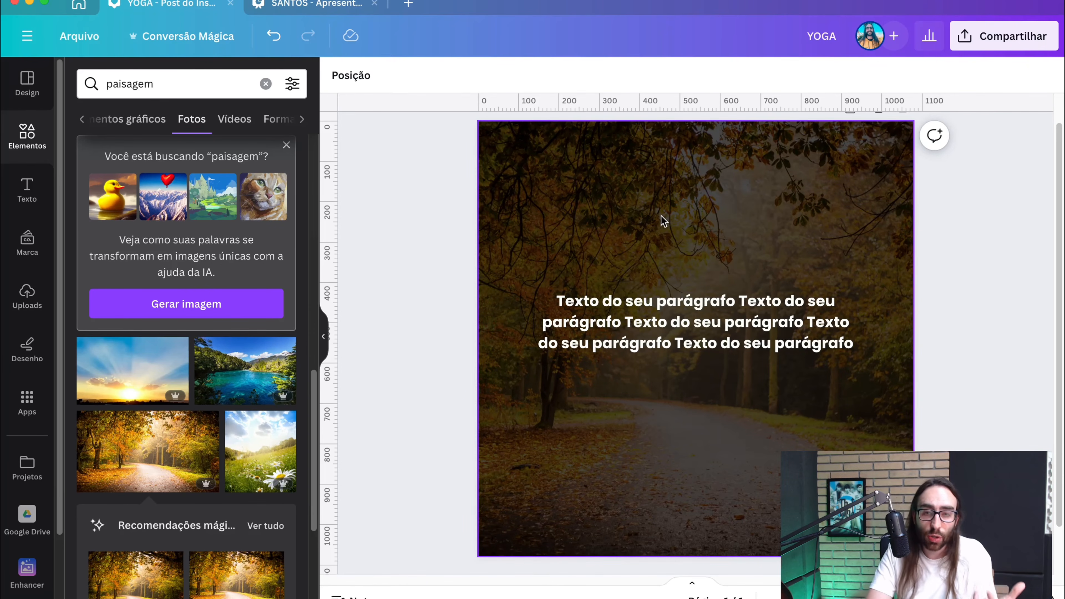
Change the full-page overlay rectangle's fill colour to white
click(671, 226)
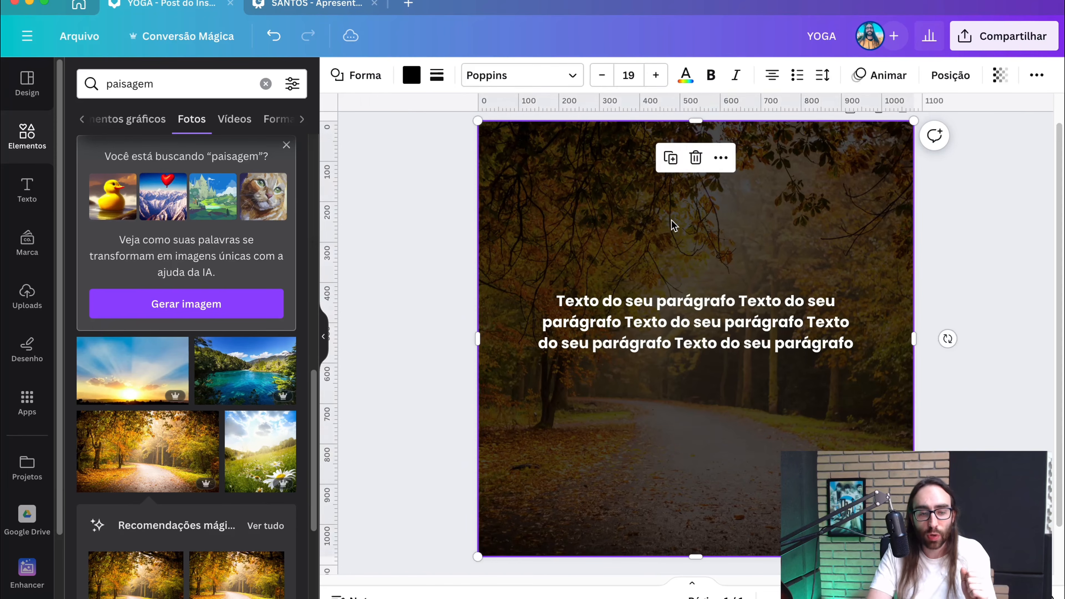
click(411, 75)
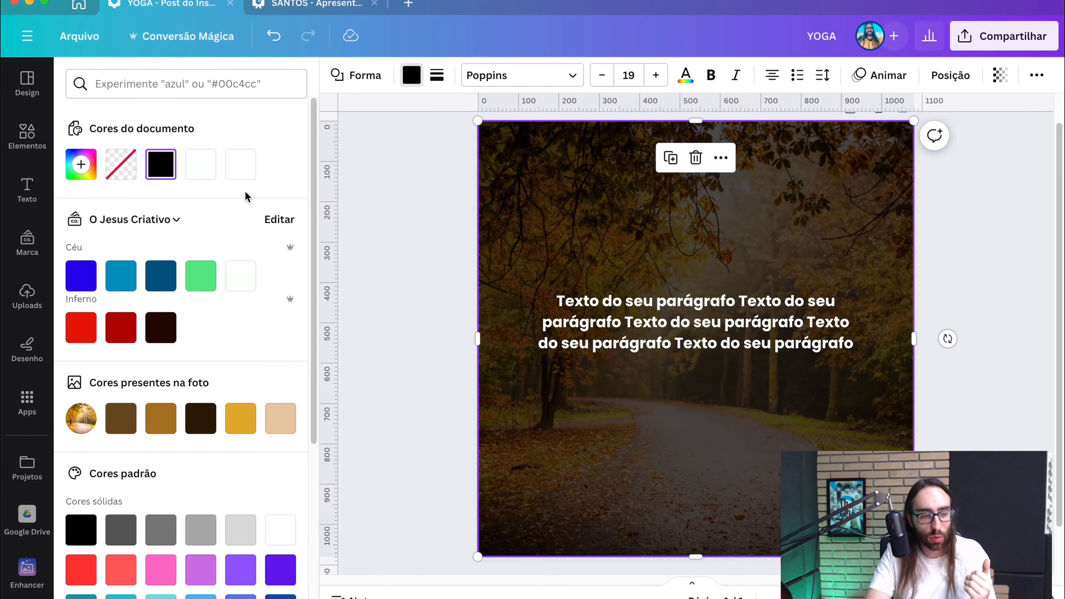
click(243, 176)
click(388, 201)
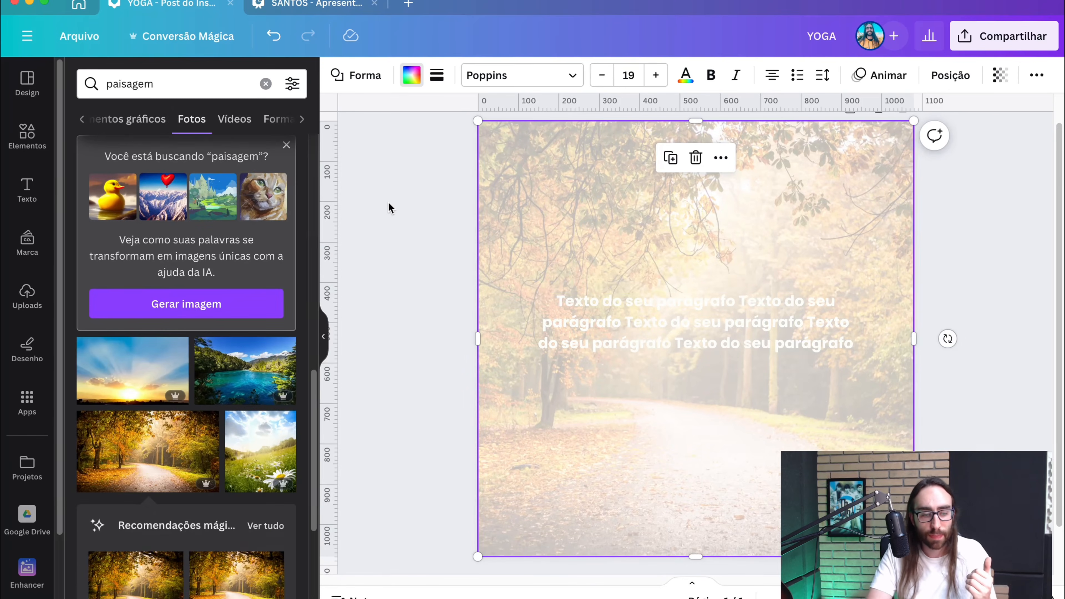
Recolour the paragraph text dark red from the brand palette's Inferno colours, keeping it bold
click(682, 350)
click(575, 75)
click(550, 76)
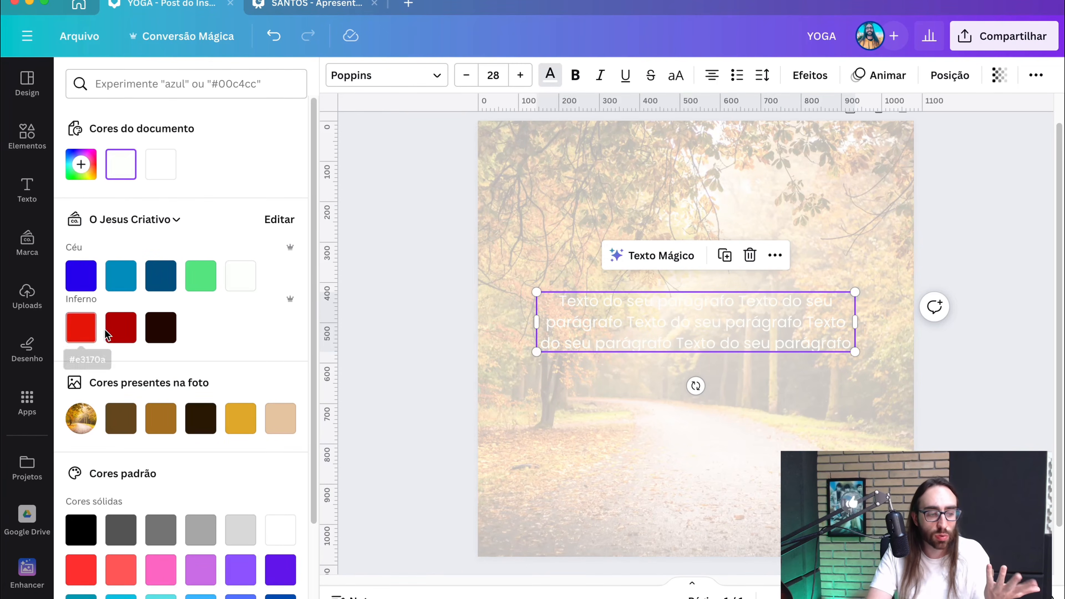
click(121, 327)
click(575, 76)
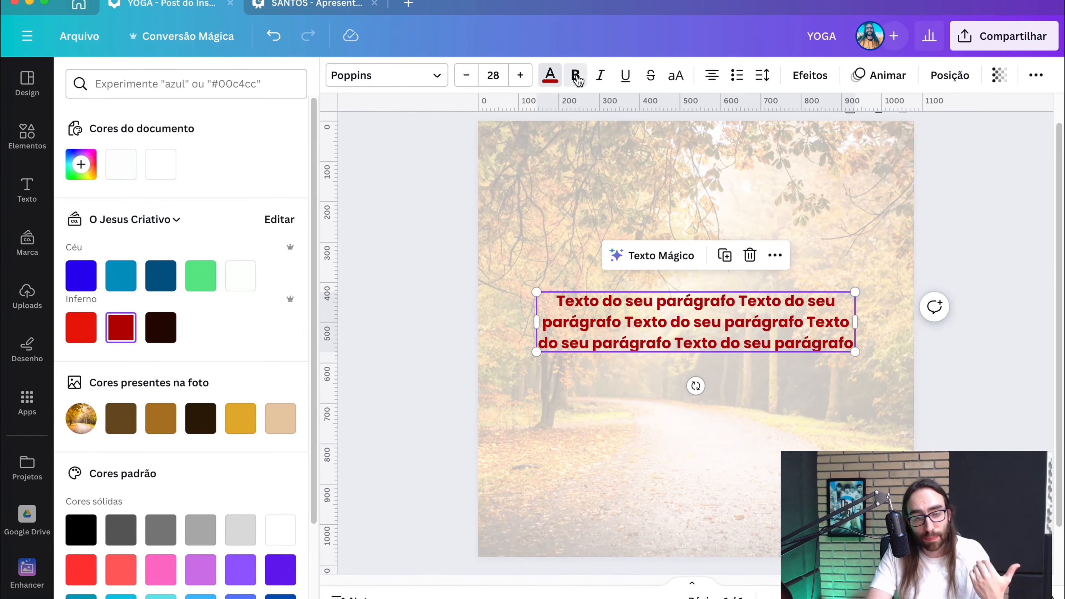
click(435, 287)
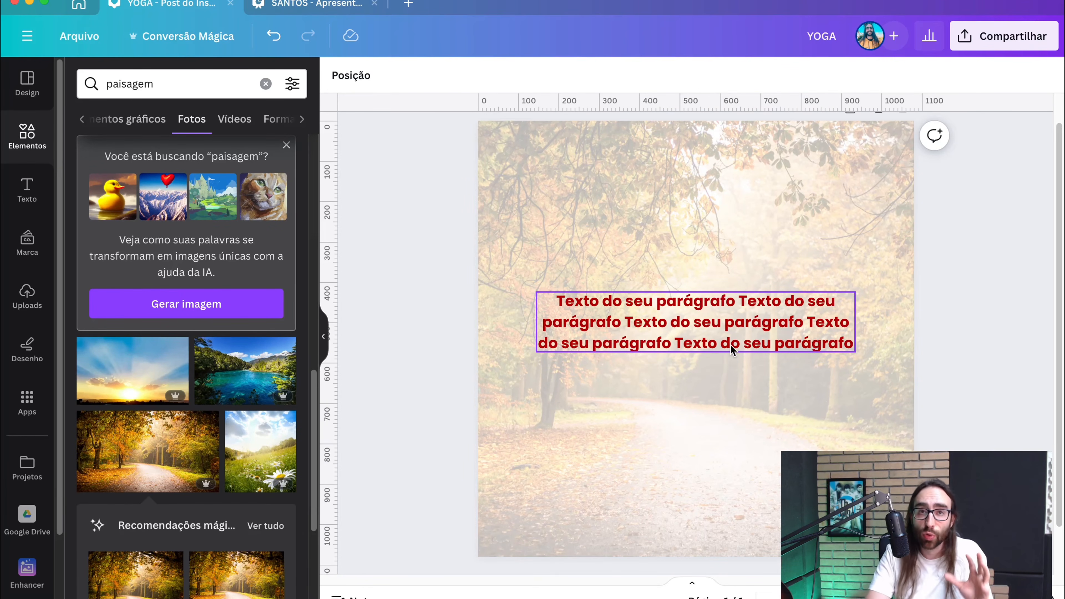
click(757, 230)
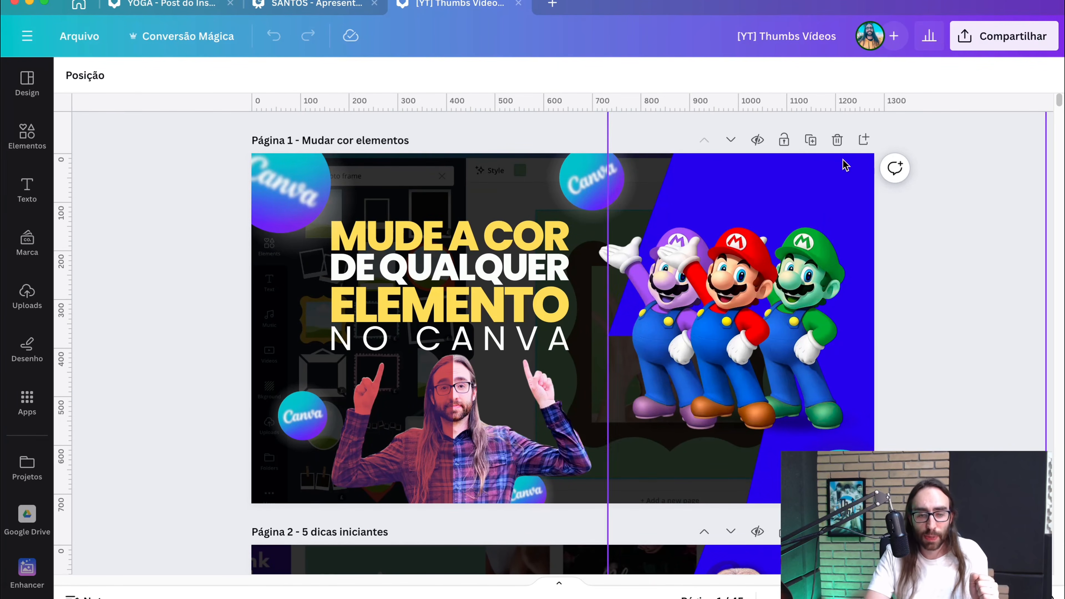
In the [YT] Thumbs Vídeos design, duplicate page 1 "Mudar cor elementos" and bring the copy into view
click(811, 140)
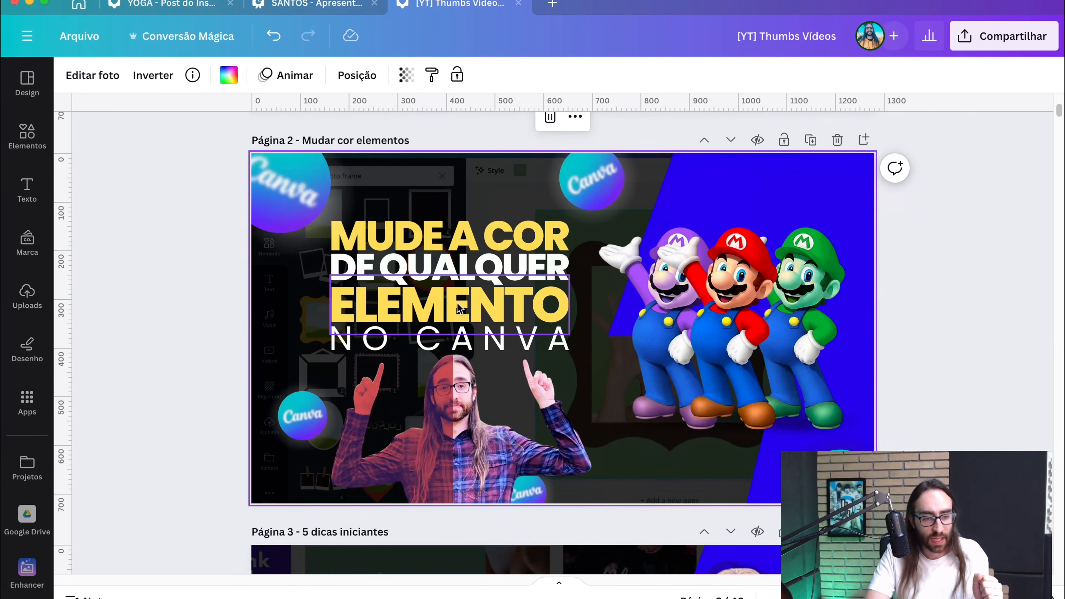
scroll(334, 252, up, 3)
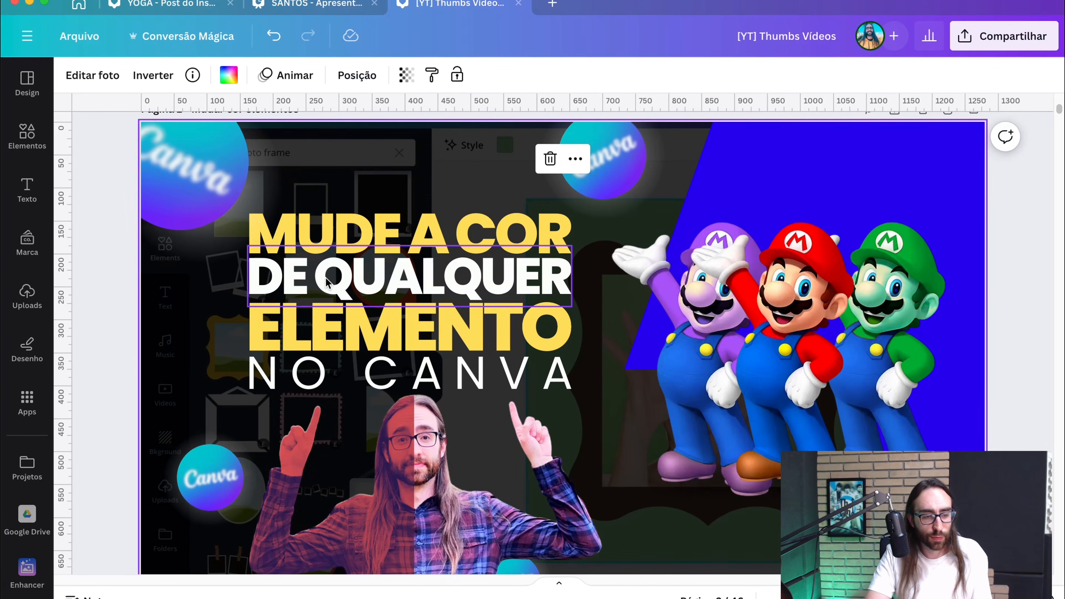
scroll(326, 281, down, 5)
scroll(268, 304, up, 3)
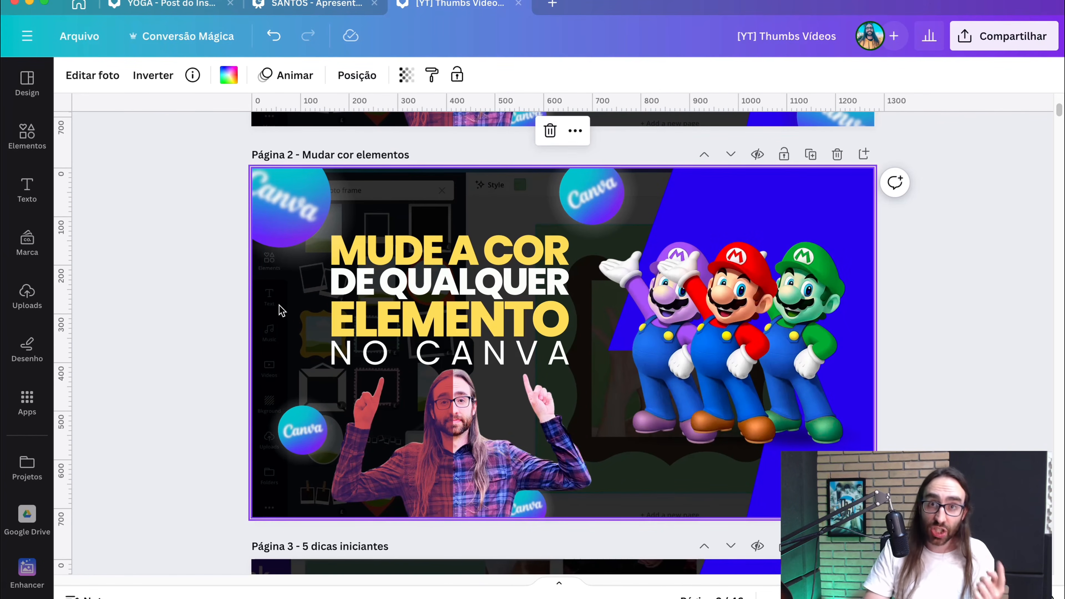
Delete the dark overlay image from the duplicated page 2 and compare the result with the original on page 1
click(282, 311)
key(Delete)
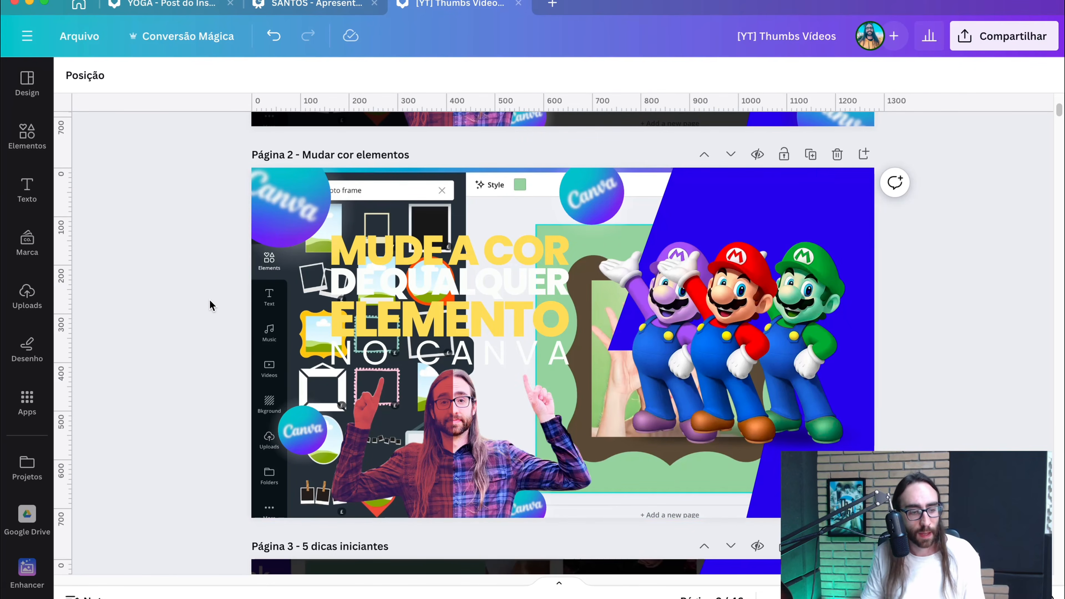
scroll(210, 299, up, 8)
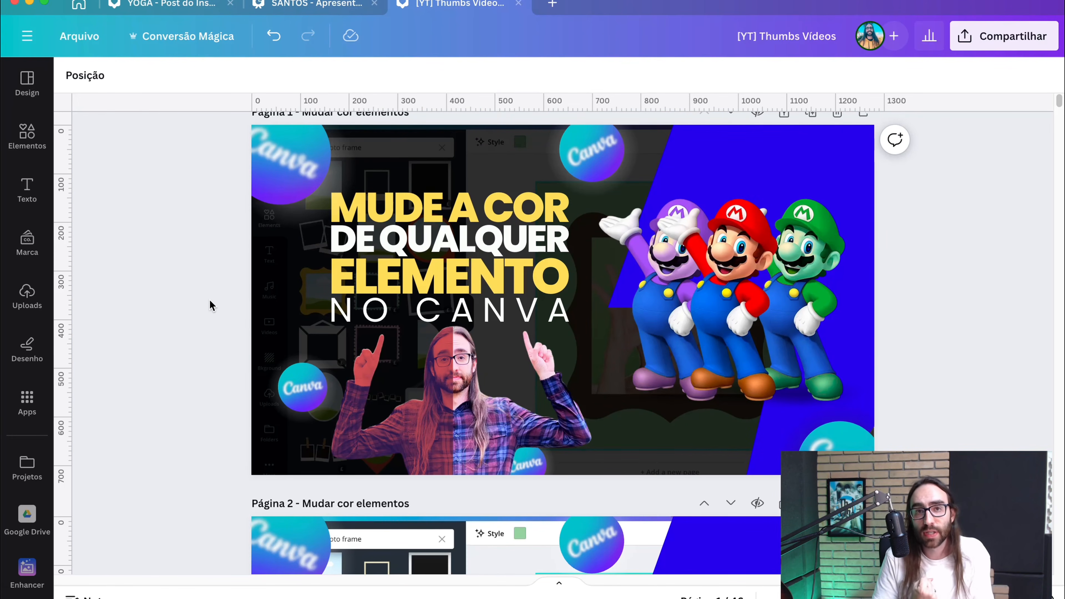
scroll(210, 299, down, 10)
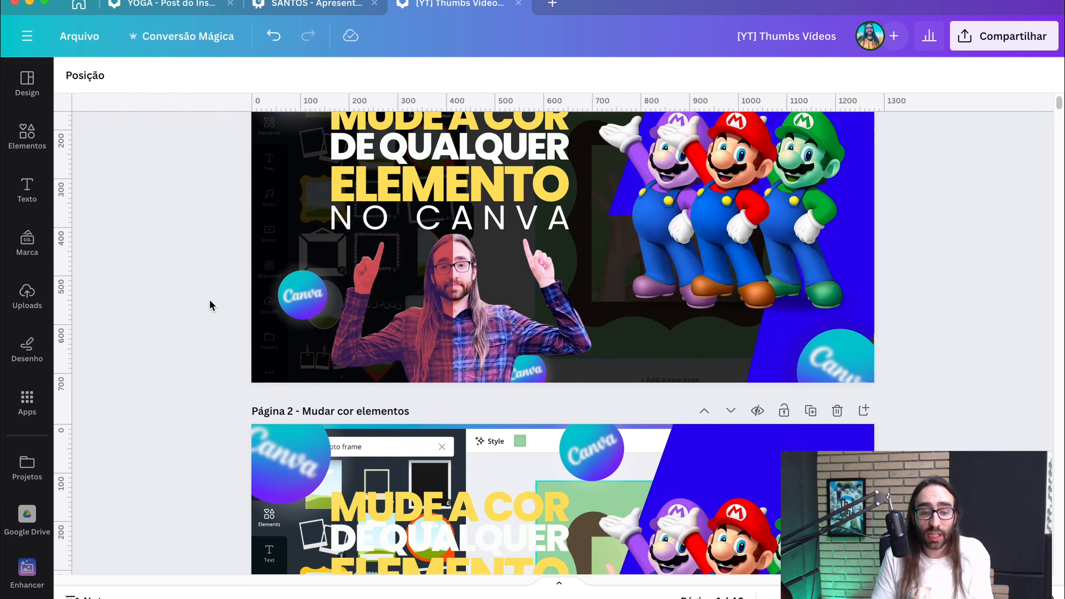
scroll(209, 300, down, 2)
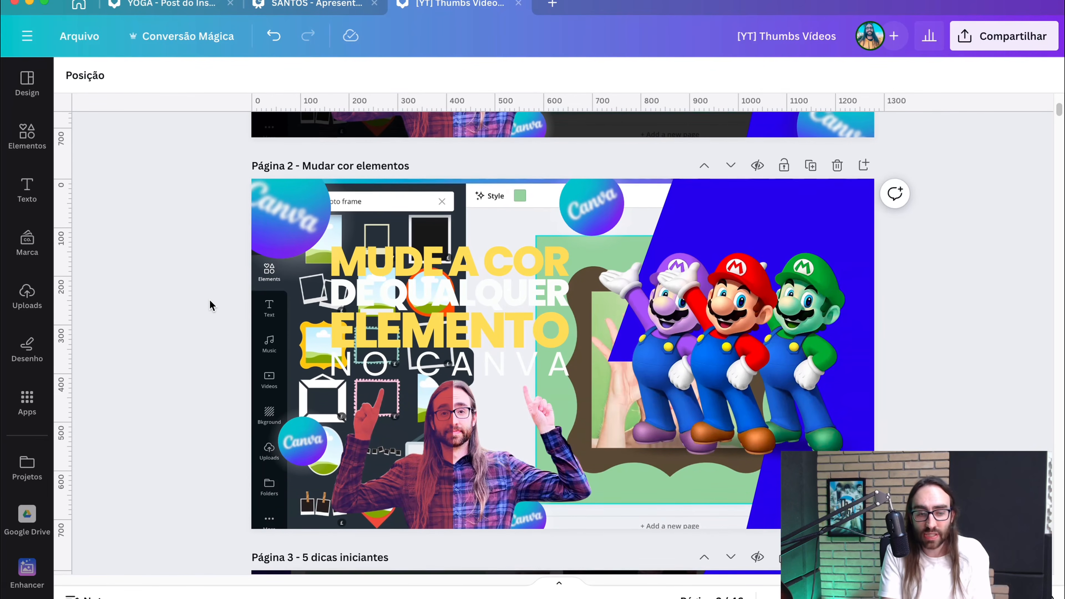
Undo the deletion of the dark overlay on page 2
click(265, 334)
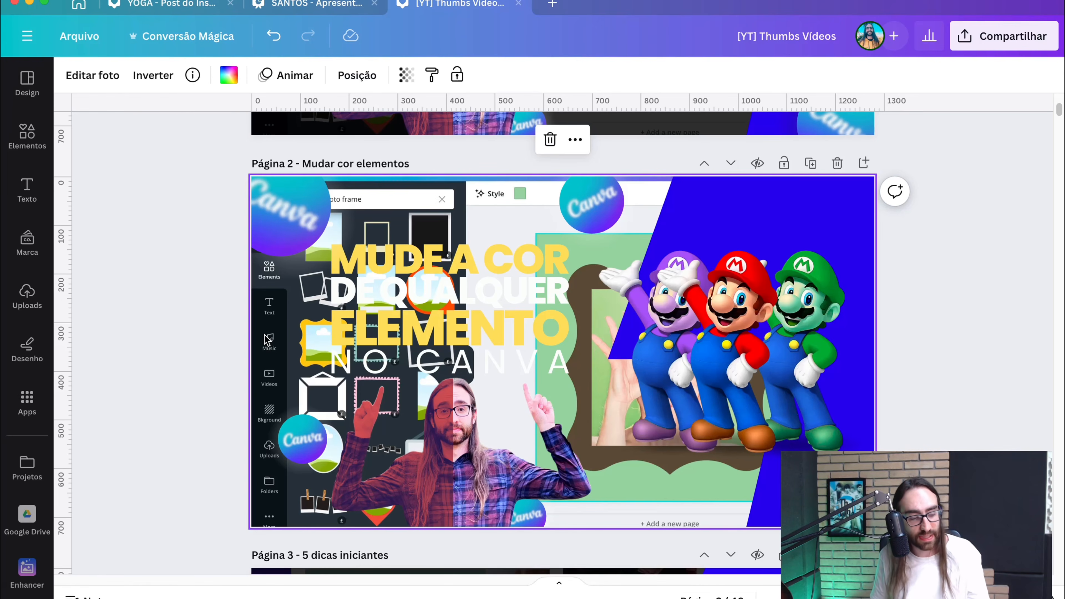
key(super+z)
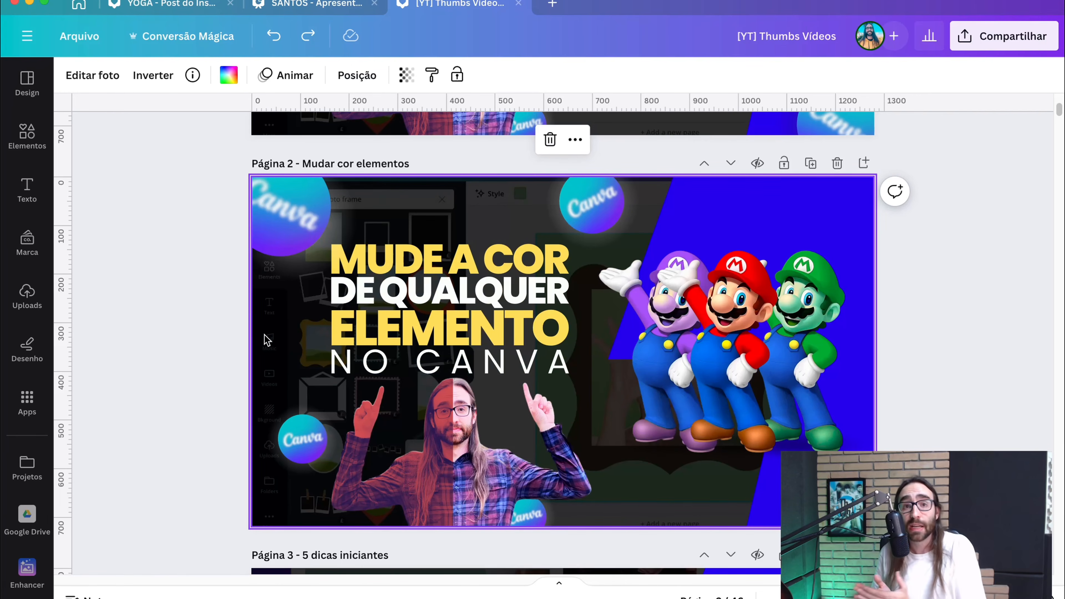